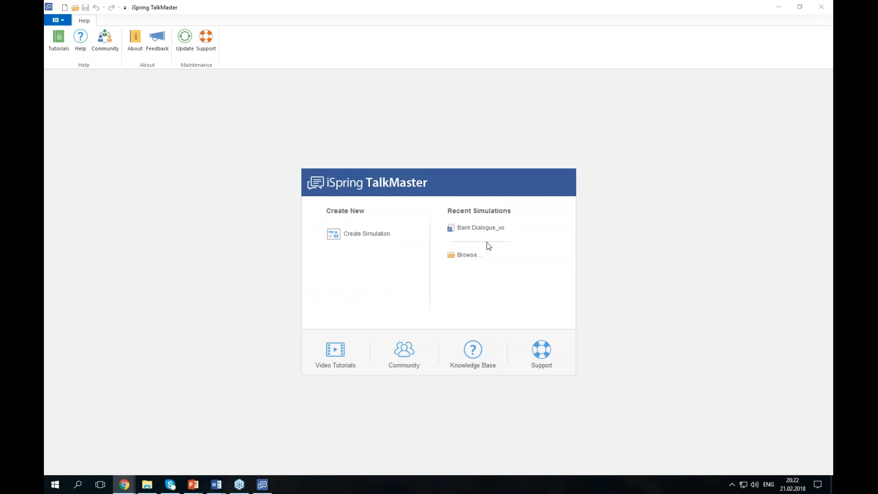
- Create a new simulation and give scene #1 the question about when to launch online training with iSpring
left_click(533, 156)
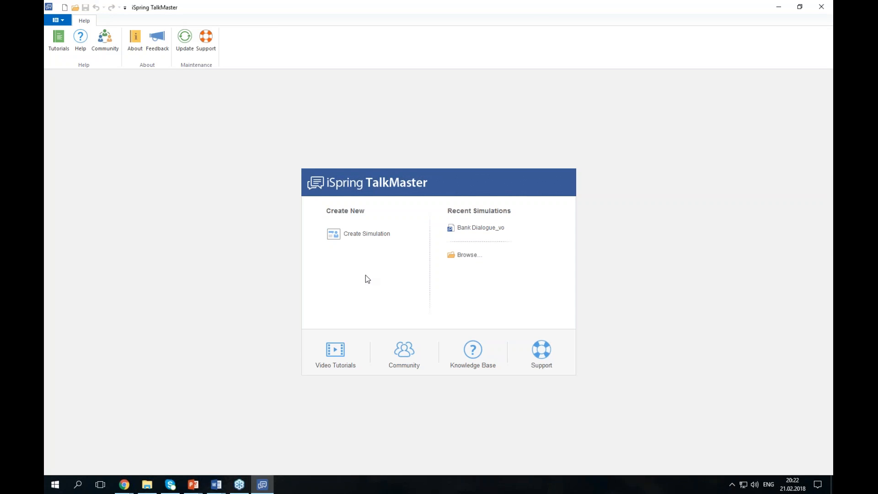
left_click(364, 234)
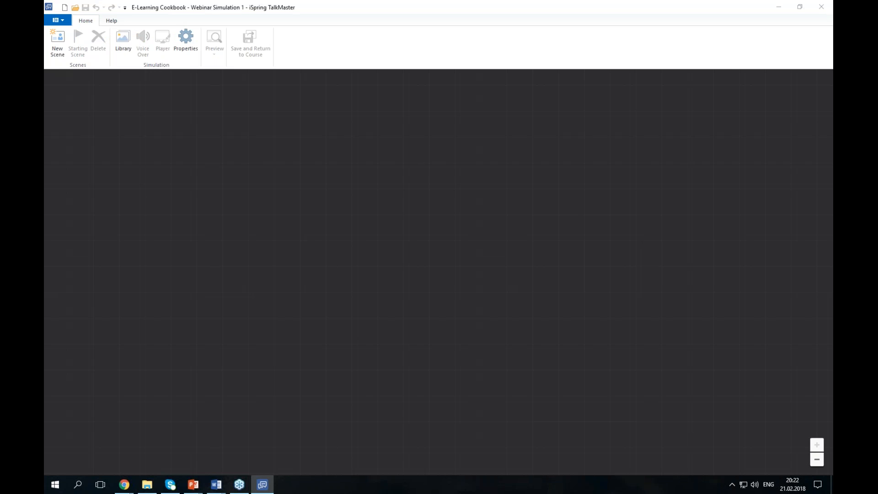
key("alt+Tab")
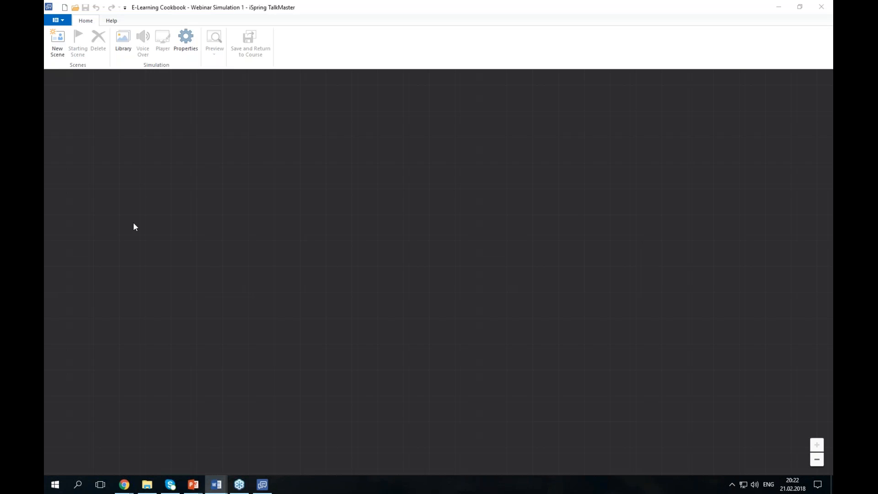
left_click(61, 50)
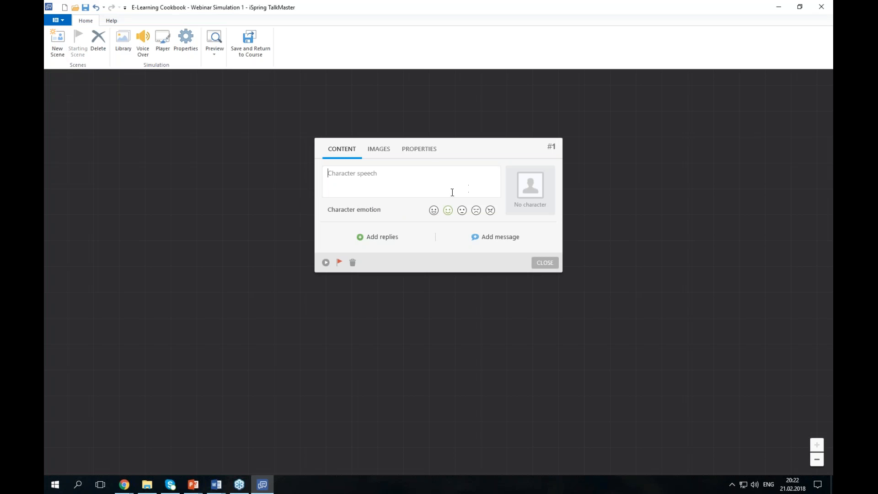
key("alt+Tab")
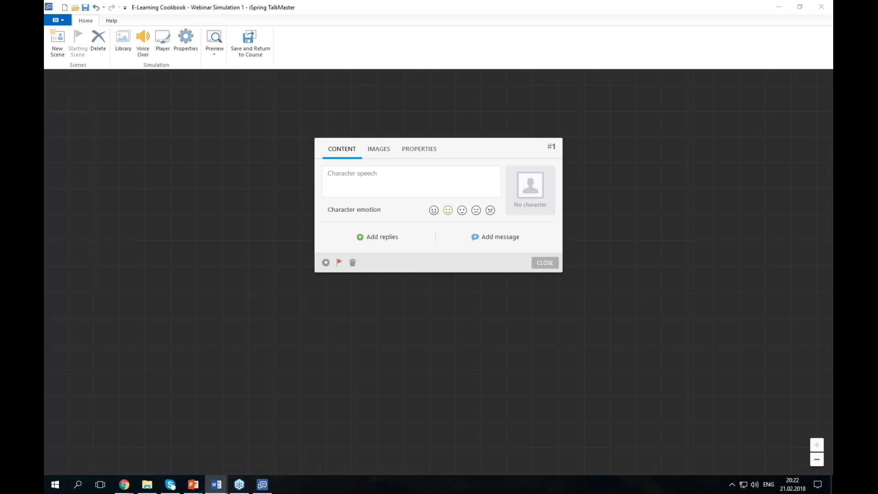
left_click(417, 270)
left_click(397, 182)
type("When do you want to start launching your online training with iSpring?")
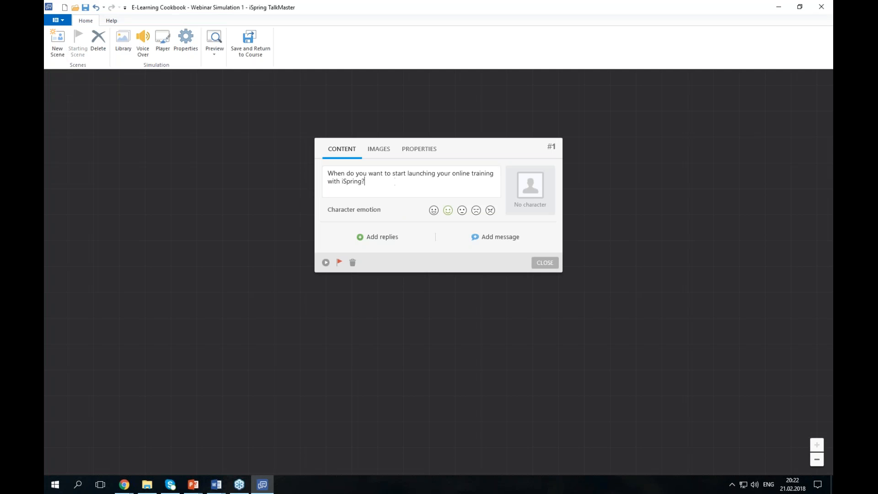
- Add three reply options to scene #1, pasted from the Word script
key("alt+Tab")
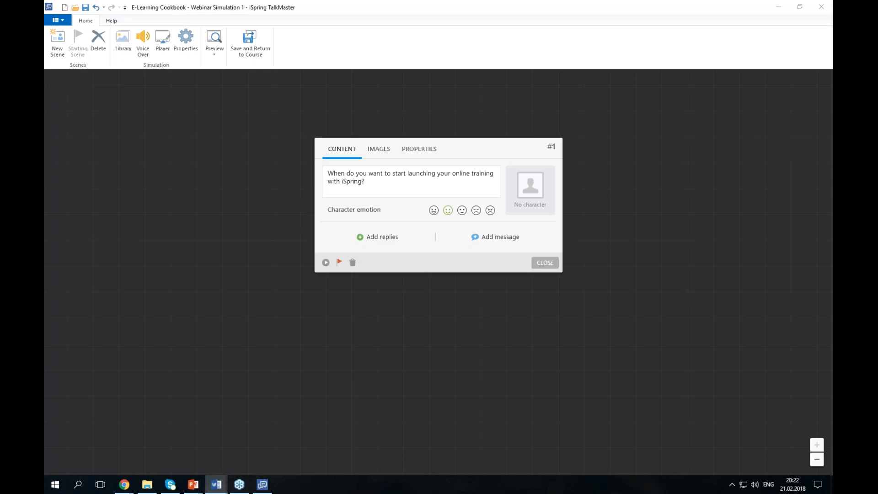
key("alt+Tab")
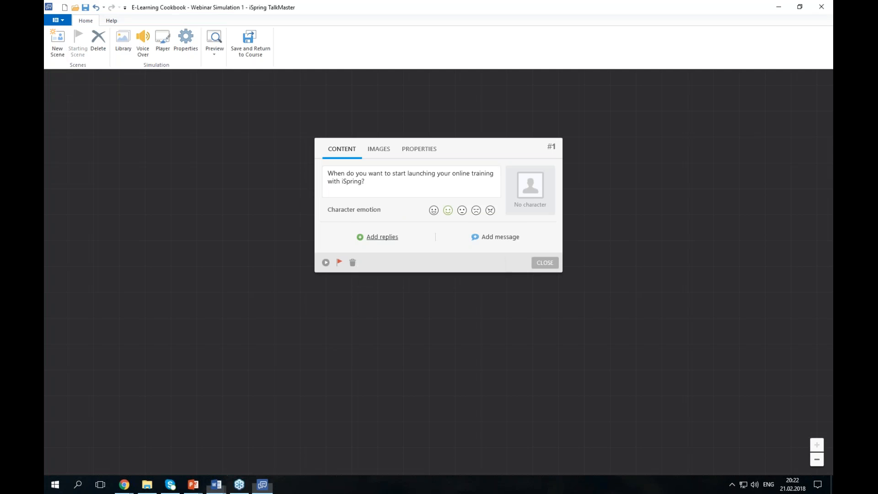
left_click(377, 237)
type("Right after the webinar!")
key("alt+Tab")
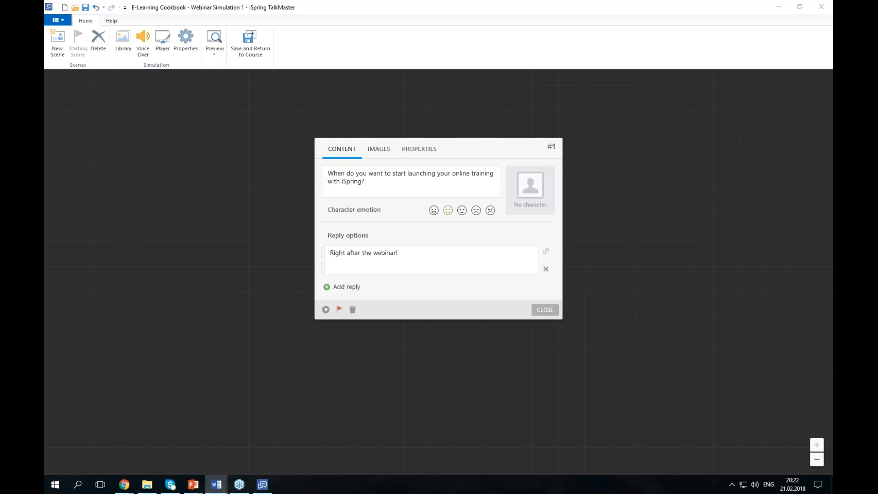
left_click(350, 287)
type("It looks so easy that I want to do it right now!")
key("alt+Tab")
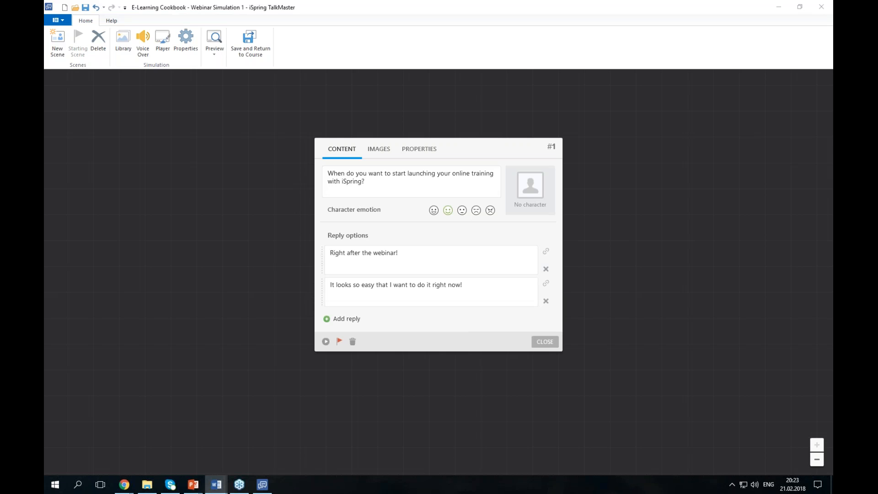
left_click(356, 319)
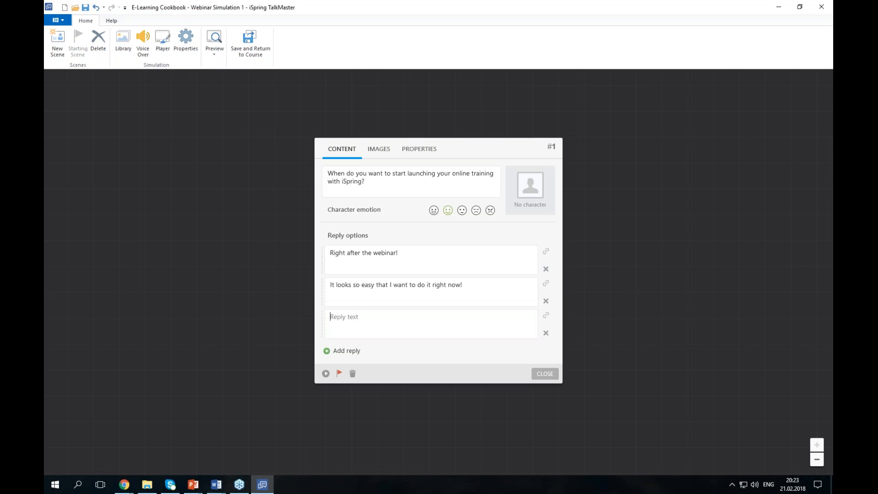
type("I've already done it :)")
left_click(523, 185)
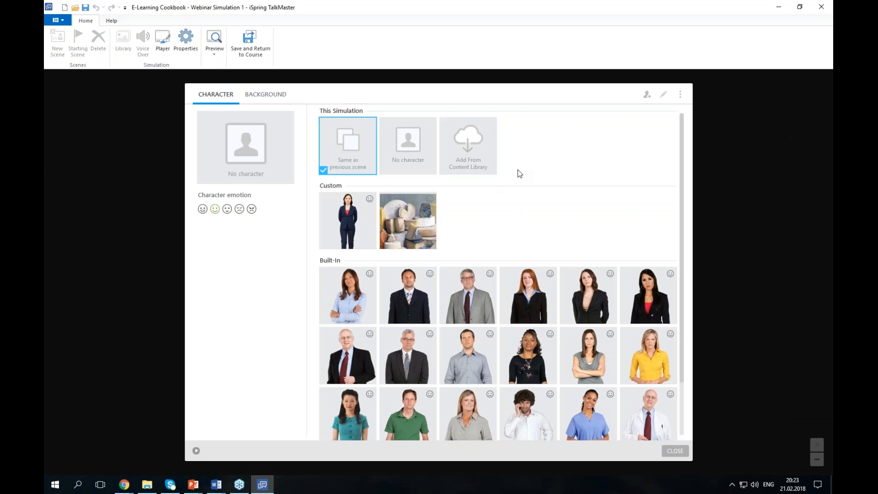
- Add Mary from the content library as the scene's character, keeping the Normal emotion
left_click(484, 171)
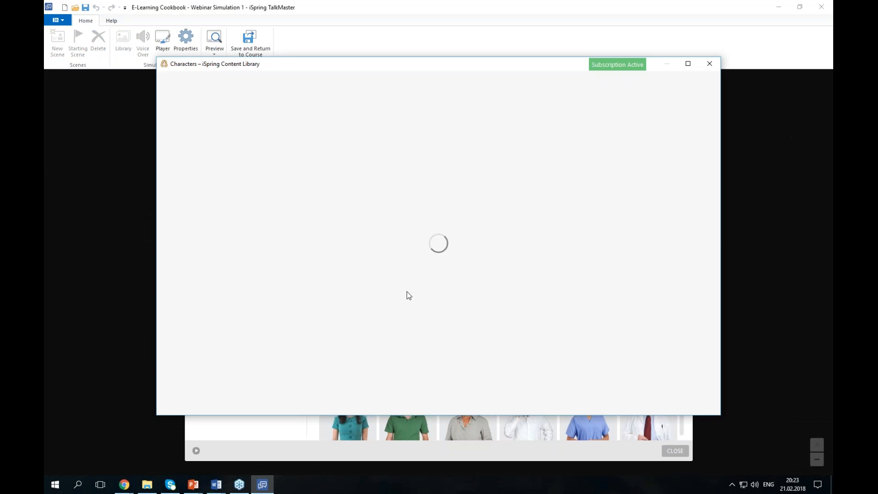
left_click(455, 182)
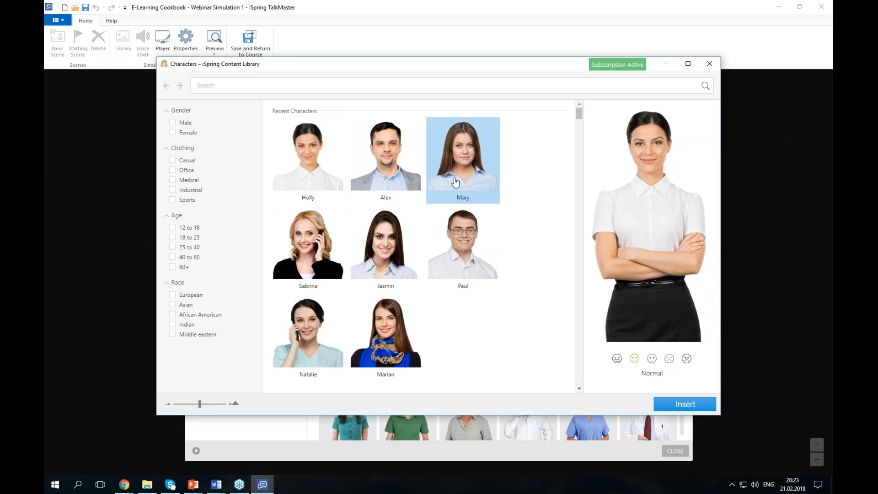
left_click(687, 359)
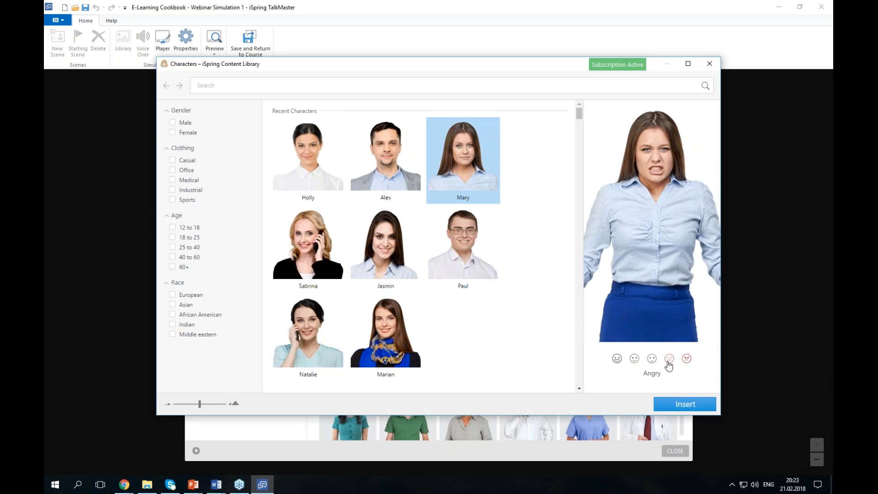
left_click(651, 360)
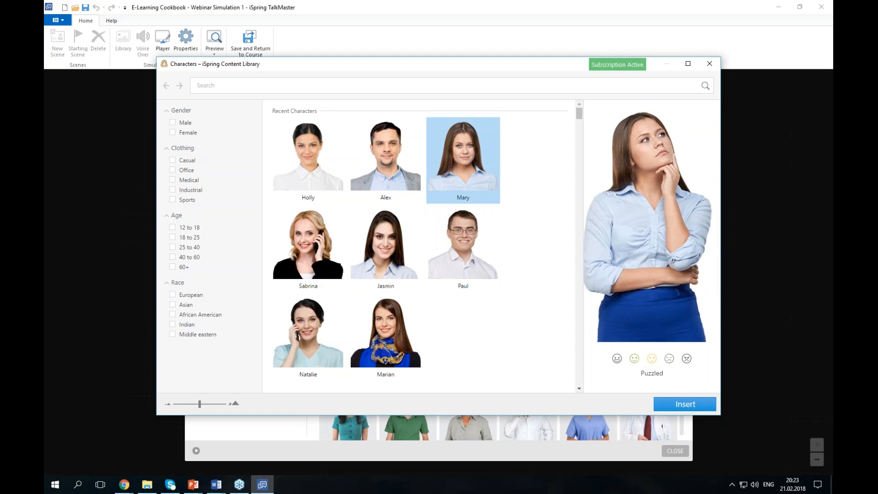
left_click(635, 359)
left_click(679, 407)
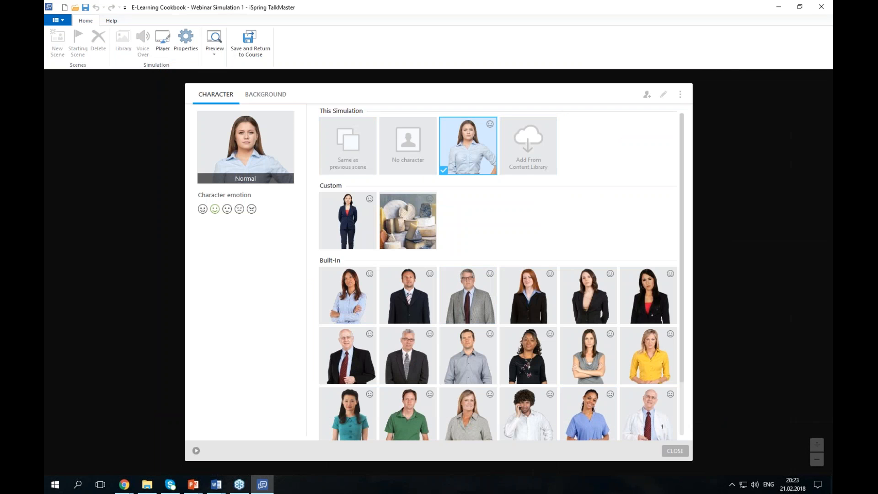
- Search the background library for 'CEO' and insert the bright CEO office with tall windows
left_click(262, 95)
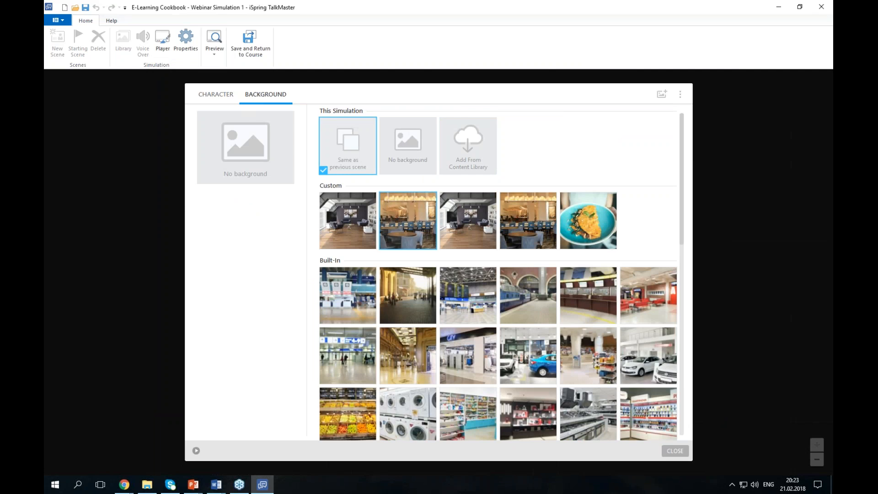
left_click(466, 165)
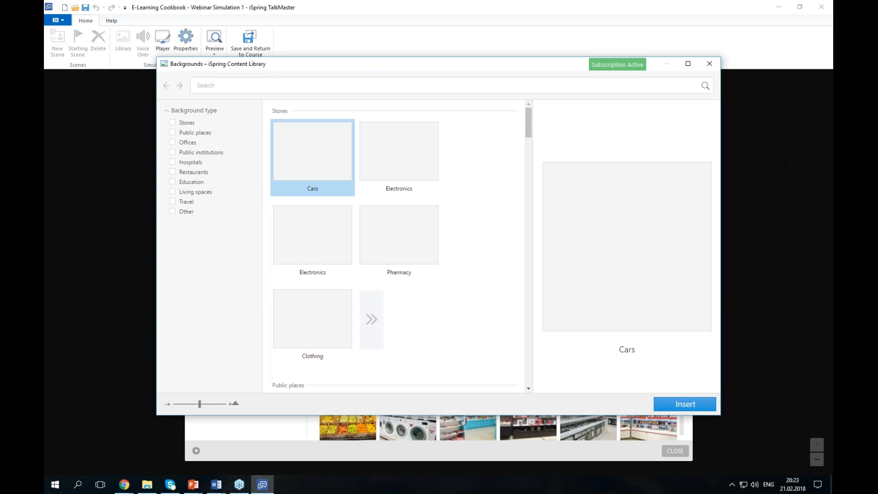
left_click(308, 86)
type("CEO")
left_click(306, 97)
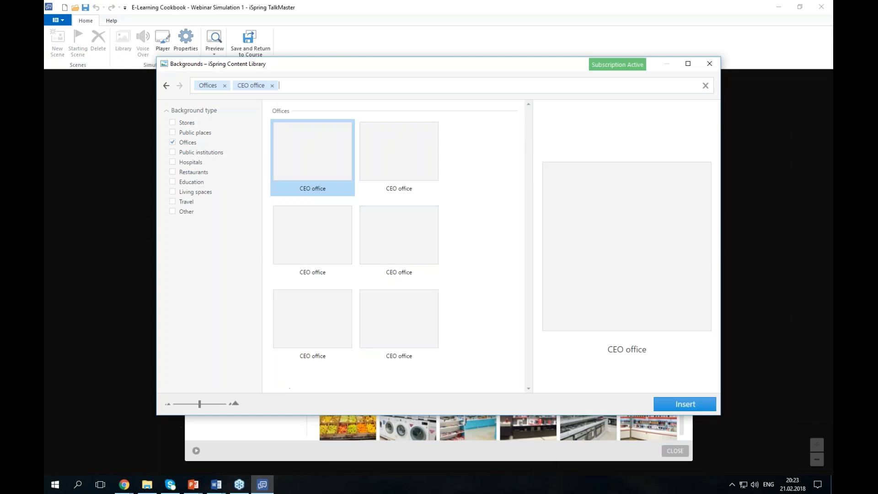
left_click(388, 231)
double_click(399, 247)
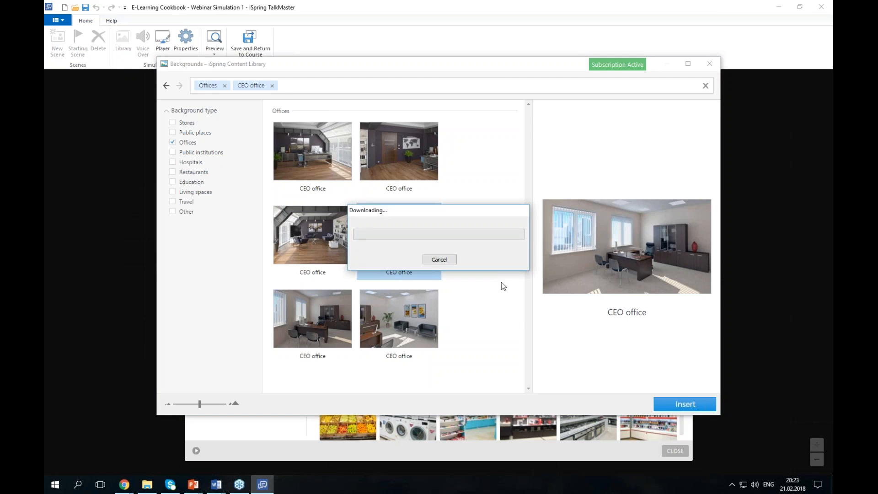
left_click(236, 102)
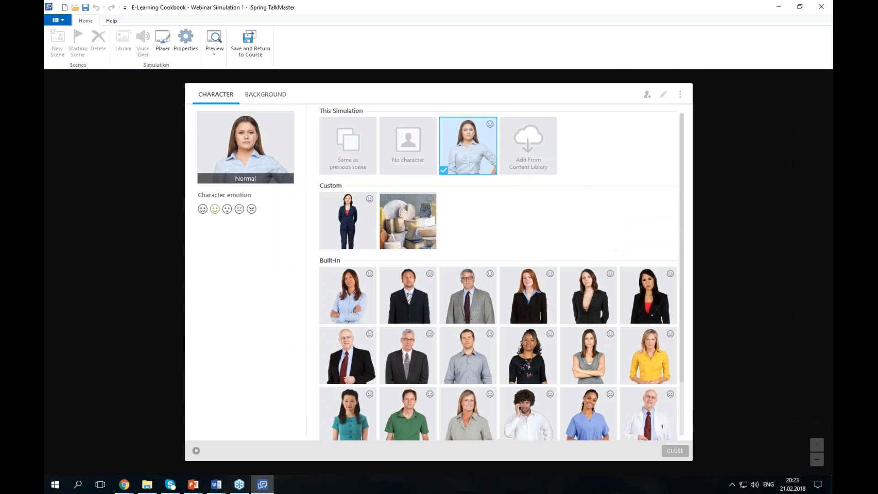
left_click(675, 451)
- Preview scene #1 to see Mary in the CEO office with three replies, then close the preview
left_click(205, 55)
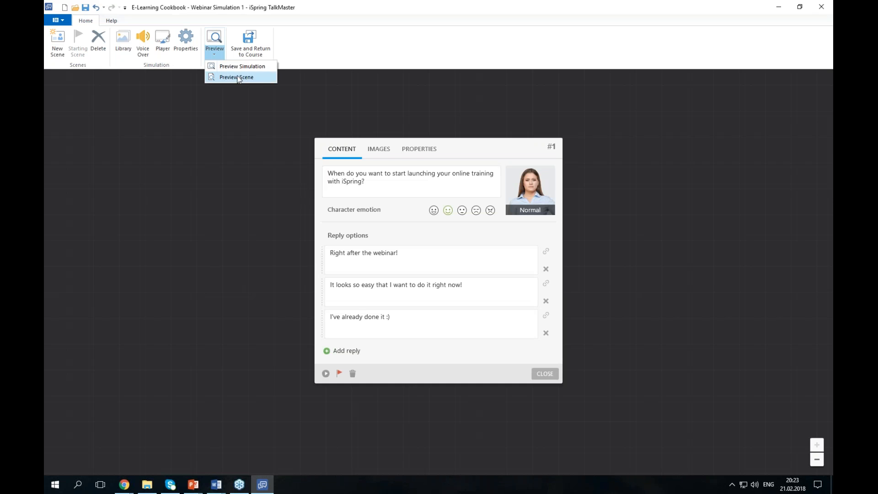
left_click(234, 75)
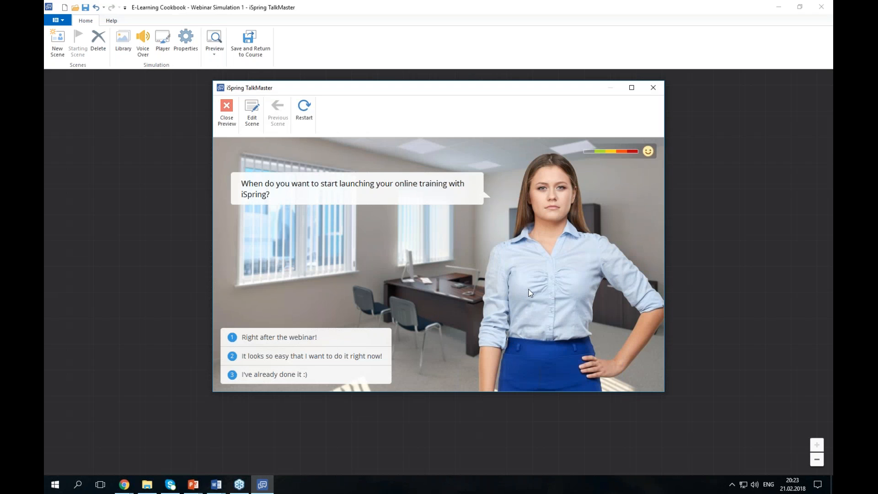
key("alt+Tab")
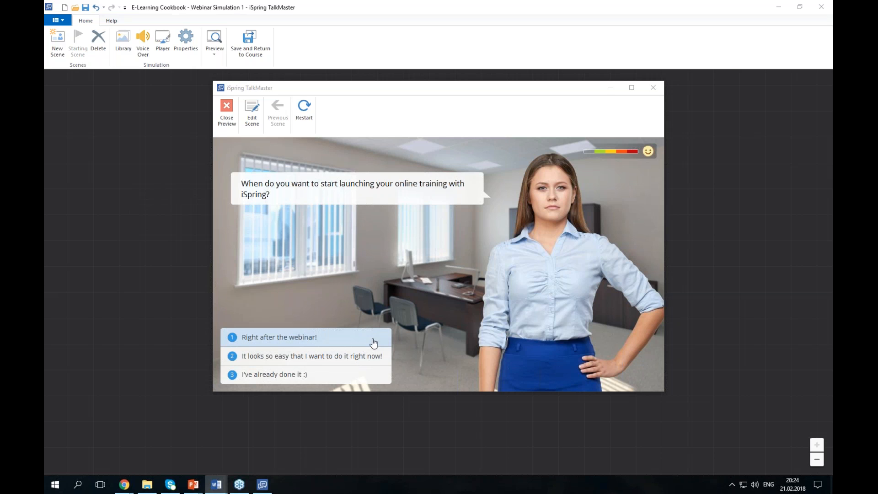
left_click(229, 120)
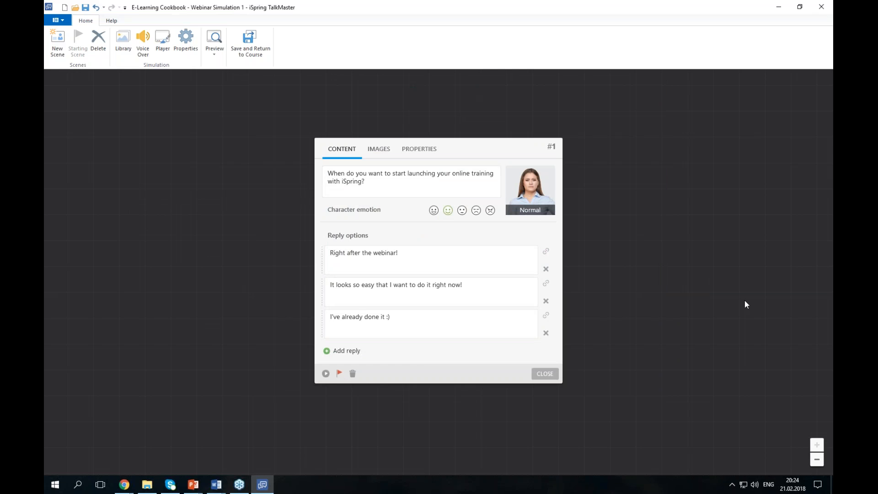
- Create scene #2 with its question and replies 'Yeah, a bunch of them!' plus a second reply
left_click_drag(548, 253, 656, 302)
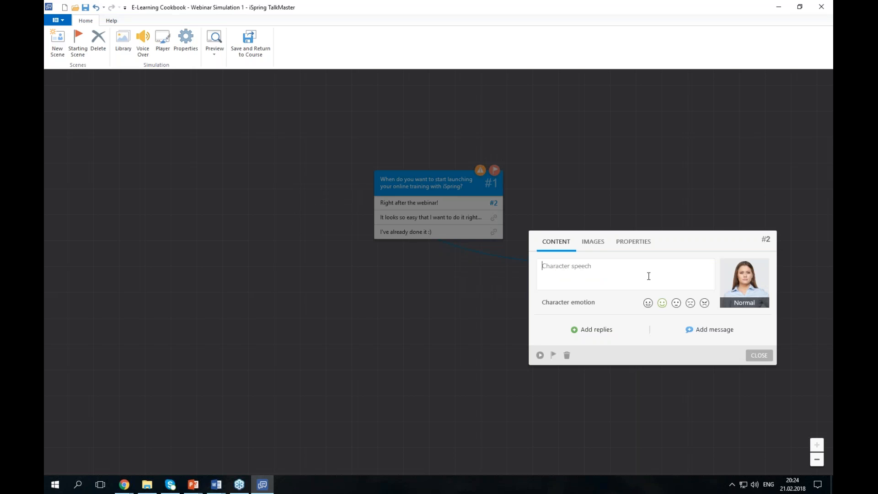
key("alt+Tab")
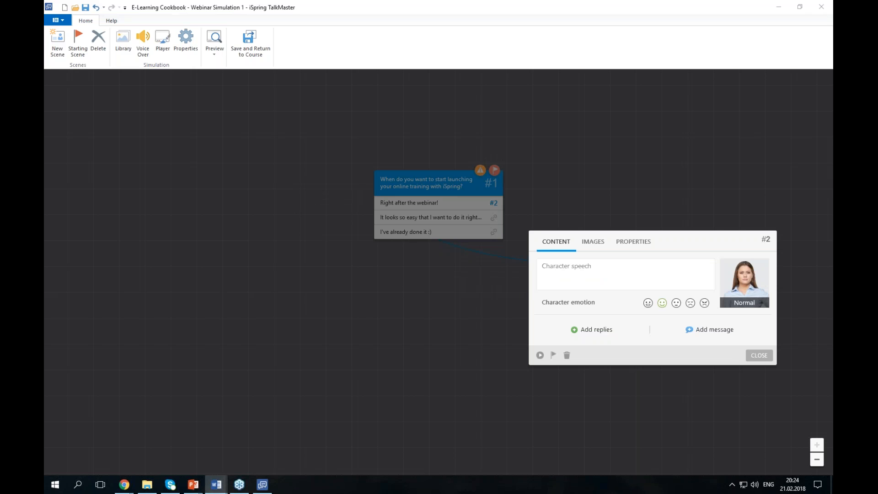
key("alt+Tab")
type("Great! Do you have some PowerPoints to start with?")
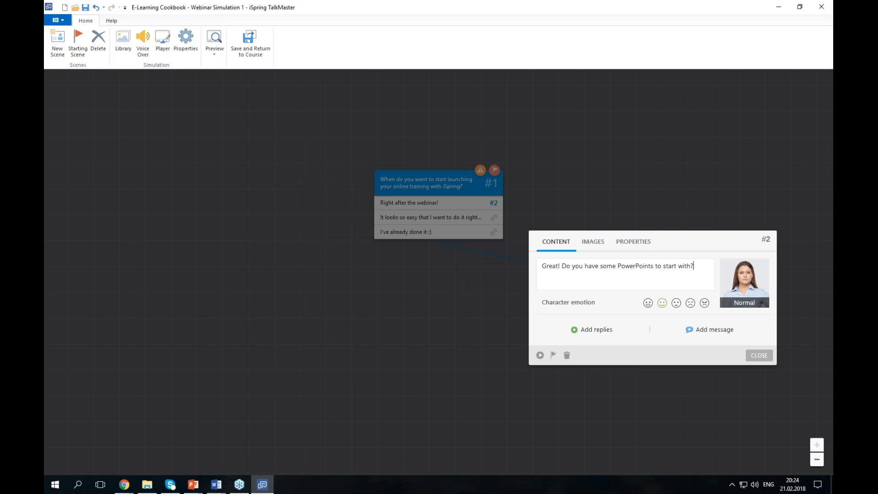
key("alt+Tab")
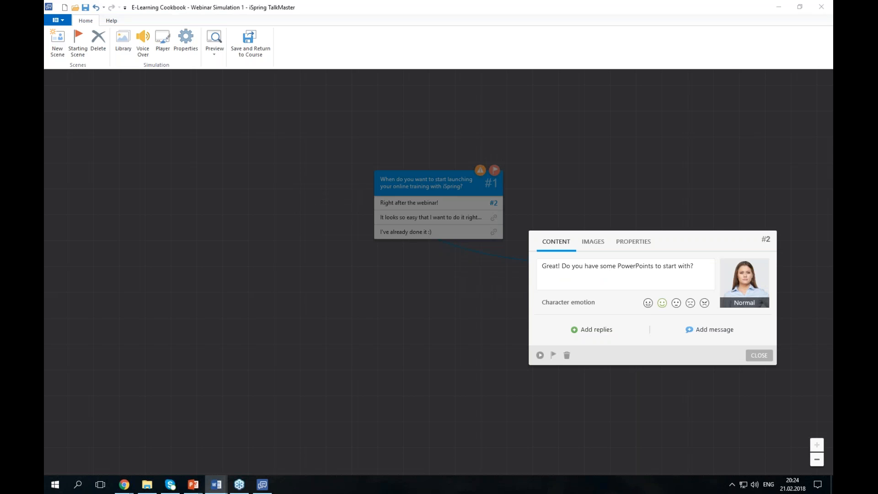
left_click(594, 330)
type("Yeah, a bunch of them!")
key("alt+Tab")
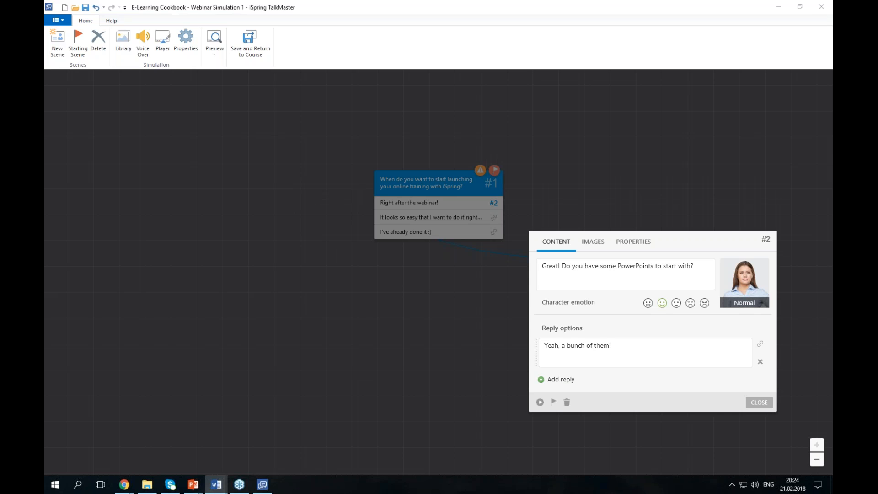
left_click(567, 379)
type("No, but PowerPoint is as easy as iSpring - I can handle it :)")
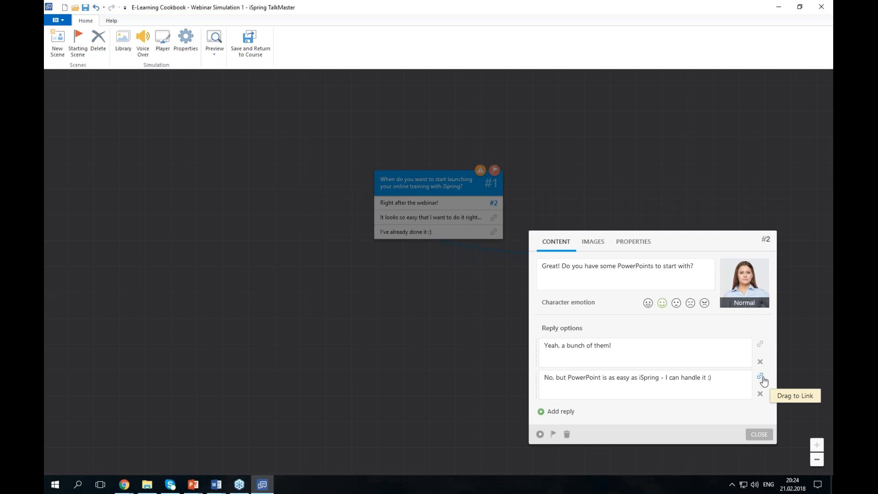
- Branch scene #2's second reply into new scene #3 with its speech and a follow-up message
left_click_drag(760, 376, 432, 394)
key("alt+Tab")
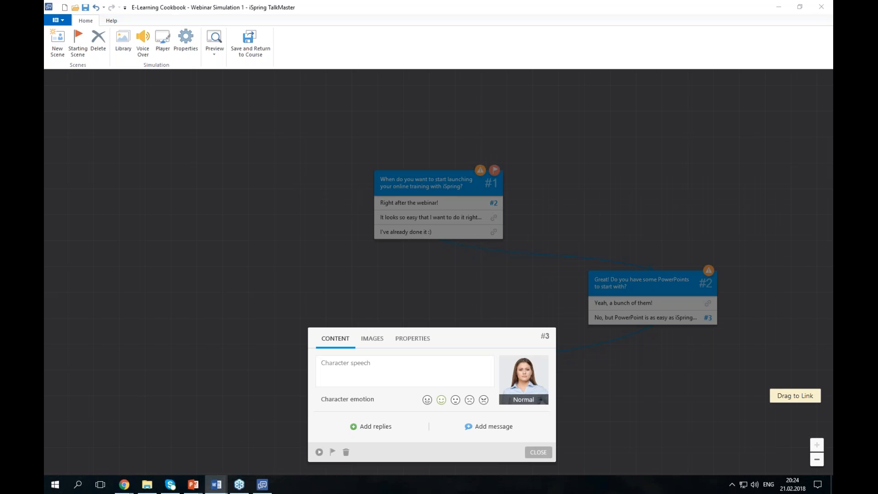
key("alt+Tab")
type("Forgive Max for this gratuitous attempt to entertain you. He just thought that angry characters are sometimes funny :)")
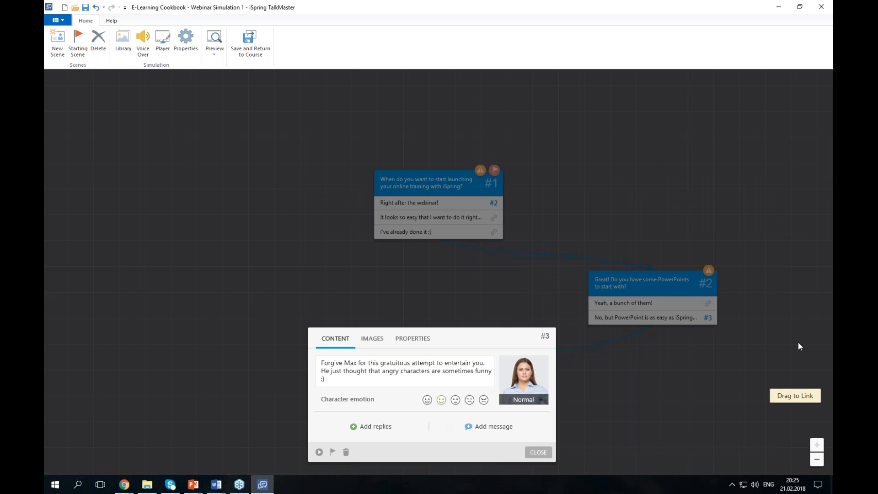
key("alt+Tab")
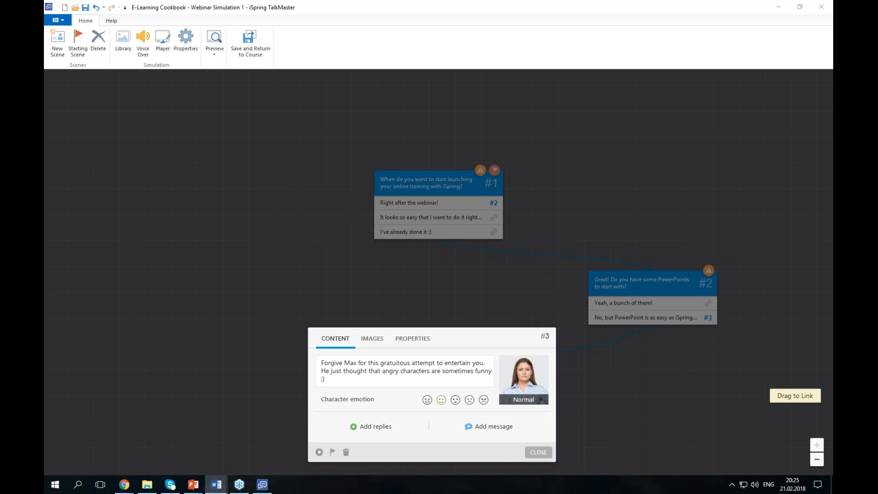
left_click(489, 426)
type("That is really stupid, but they are funny ;)")
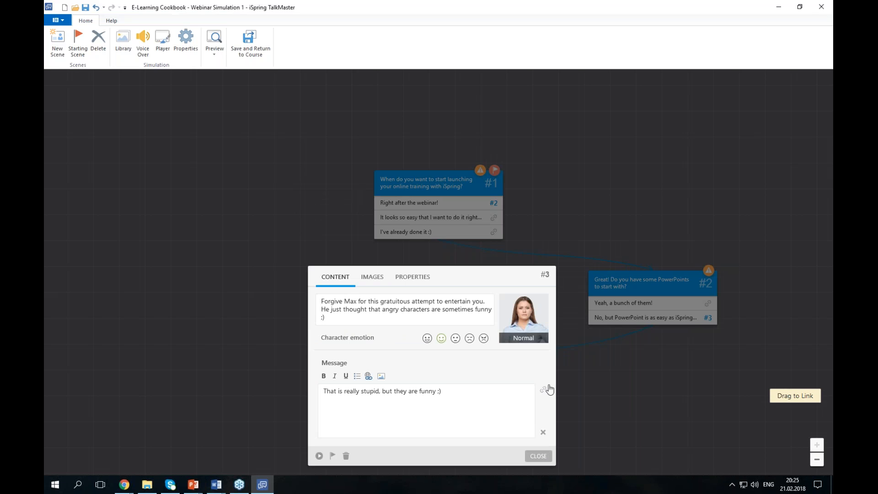
left_click(547, 463)
left_click(547, 461)
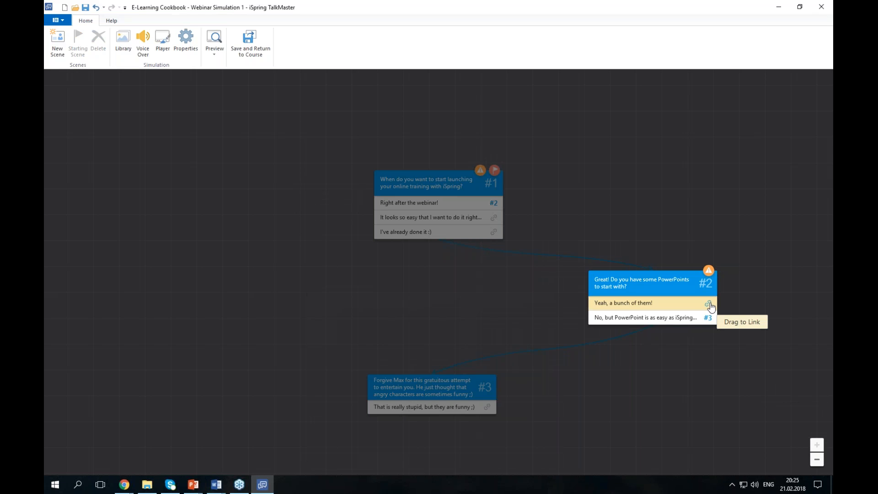
- Branch 'Yeah, a bunch of them!' into new scene #4 with its speech, and link scene #3's message to #4
left_click_drag(608, 305, 408, 304)
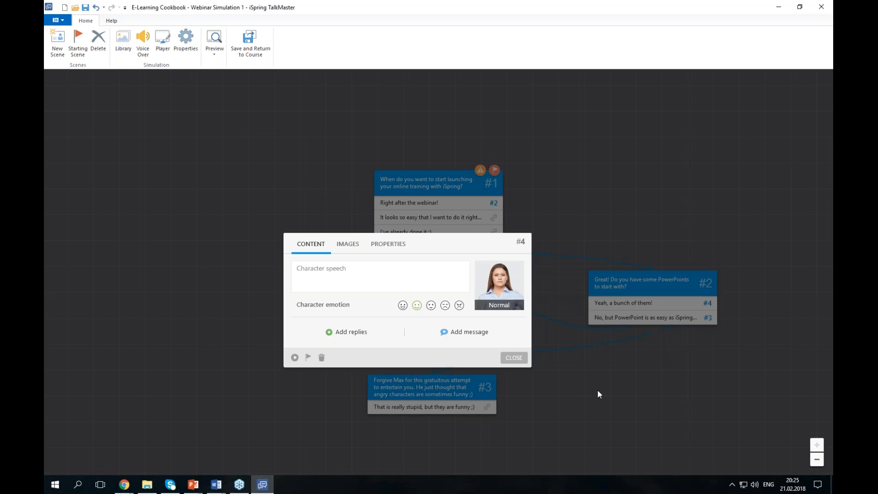
key("alt+Tab")
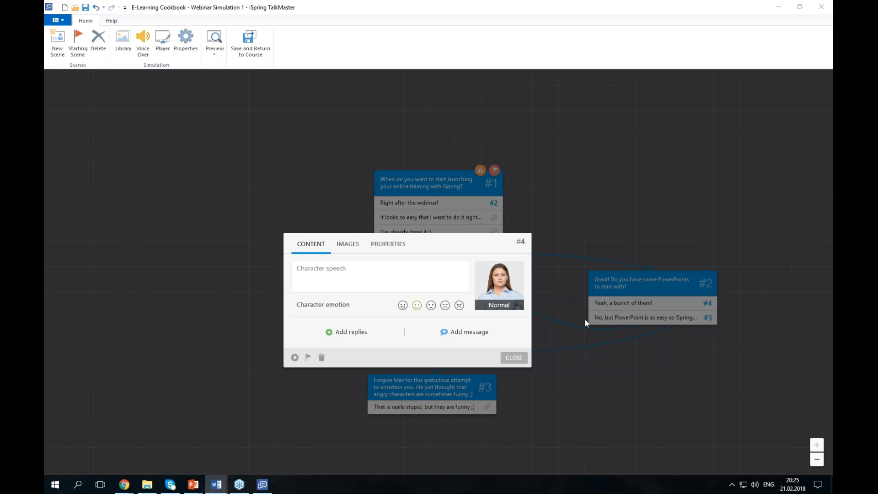
key("alt+Tab")
type("I wish you a great start then :) Do you have any questions so far? Drop us a message via chat right now!")
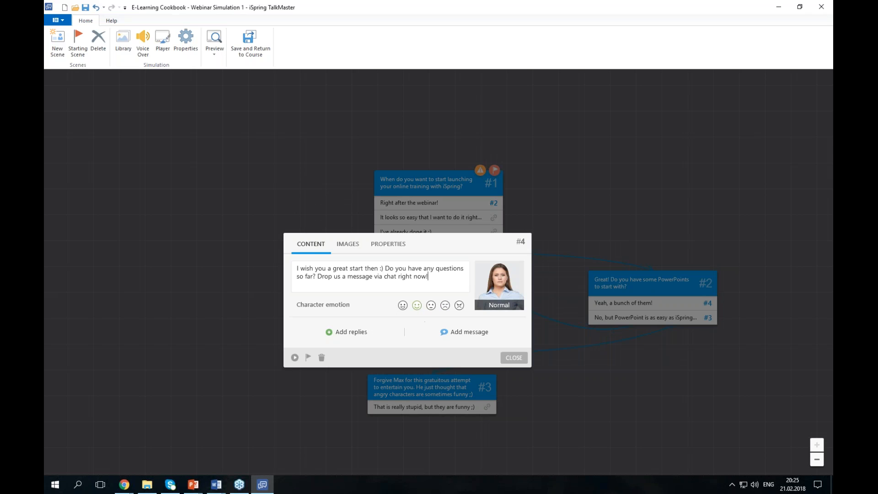
key("alt+Tab")
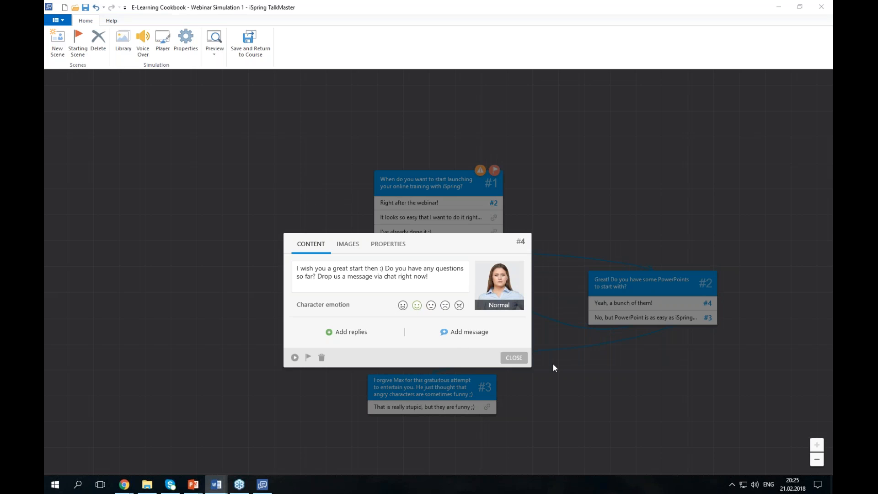
left_click(513, 357)
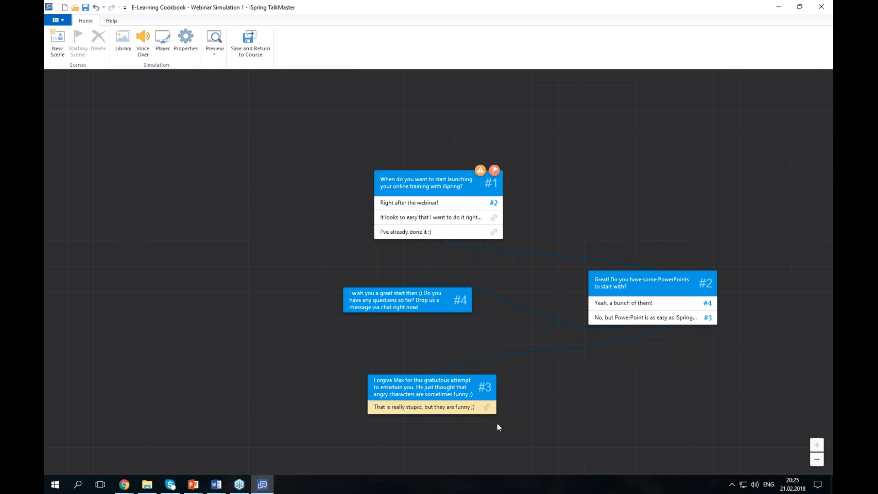
left_click_drag(488, 408, 452, 314)
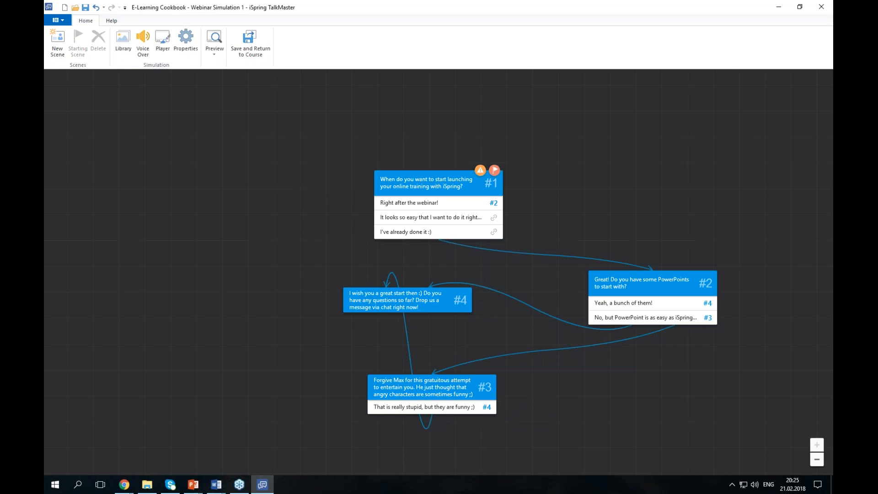
- Branch scene #1's second reply into scene #5 with its speech and the reply 'Okay - sounds like a plan :)'
left_click_drag(494, 217, 243, 267)
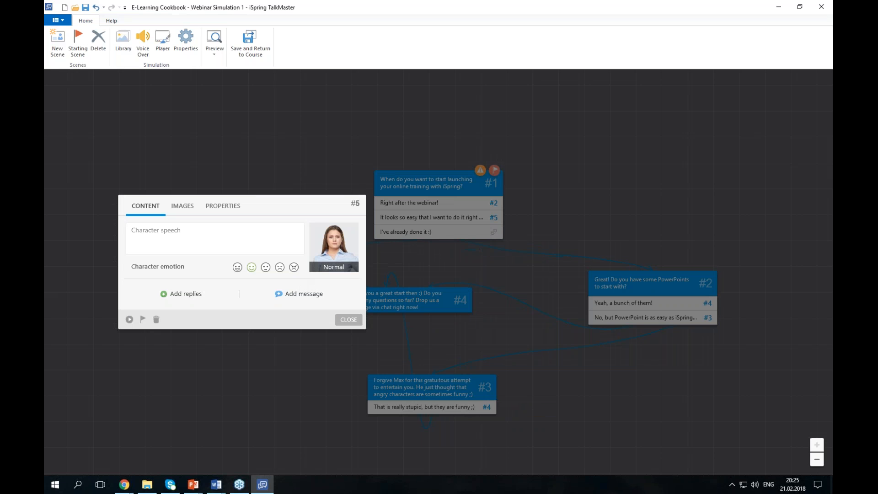
key("alt+Tab")
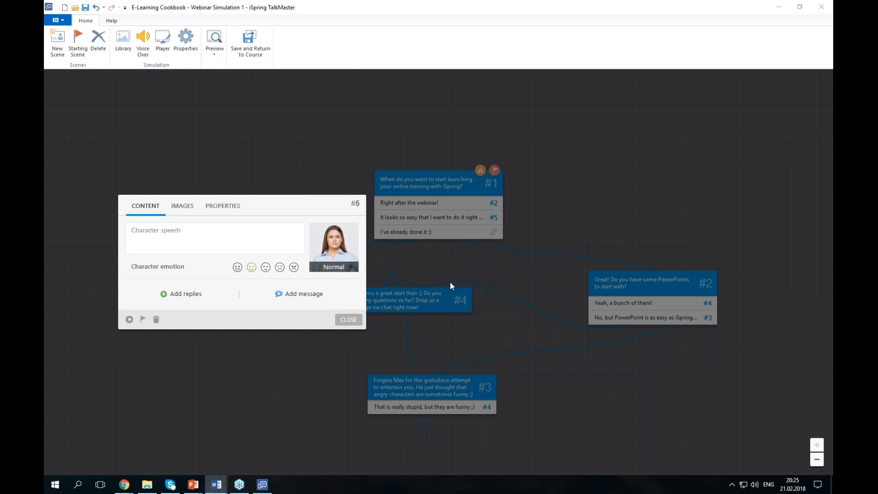
key("alt+Tab")
type("We're glad you're so excited, but please stay with us till the end :) Some cool things are coming.")
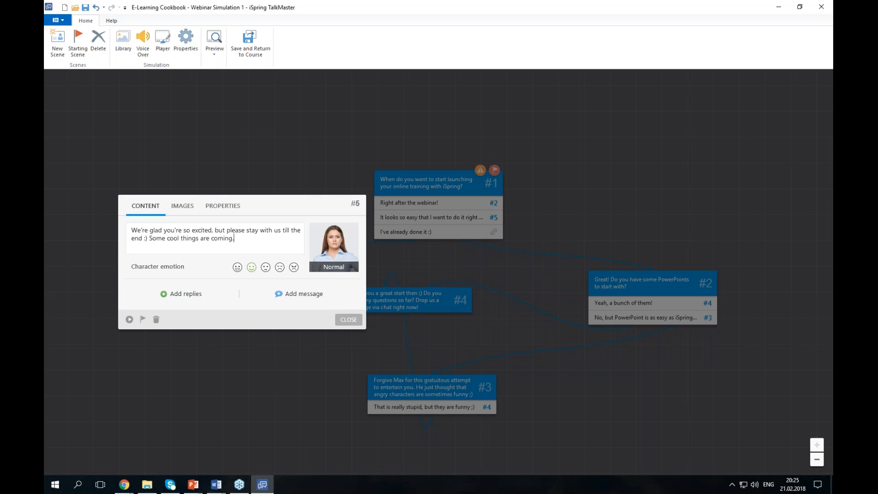
key("alt+Tab")
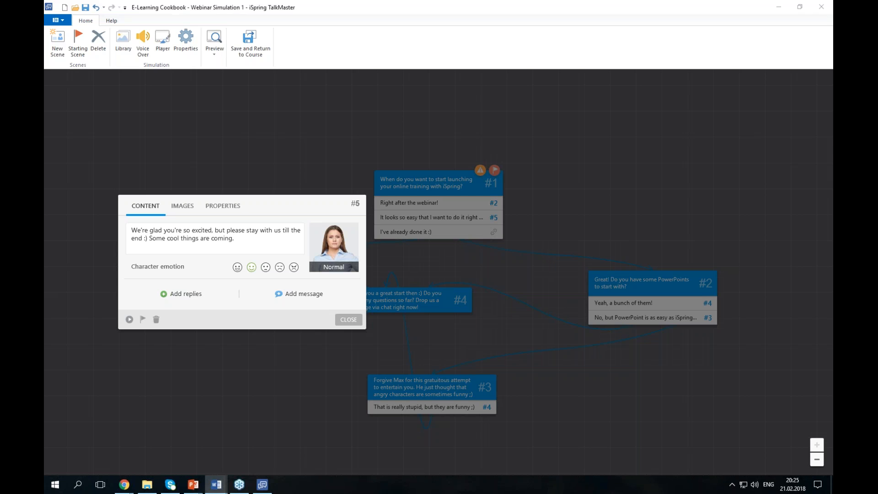
left_click(182, 294)
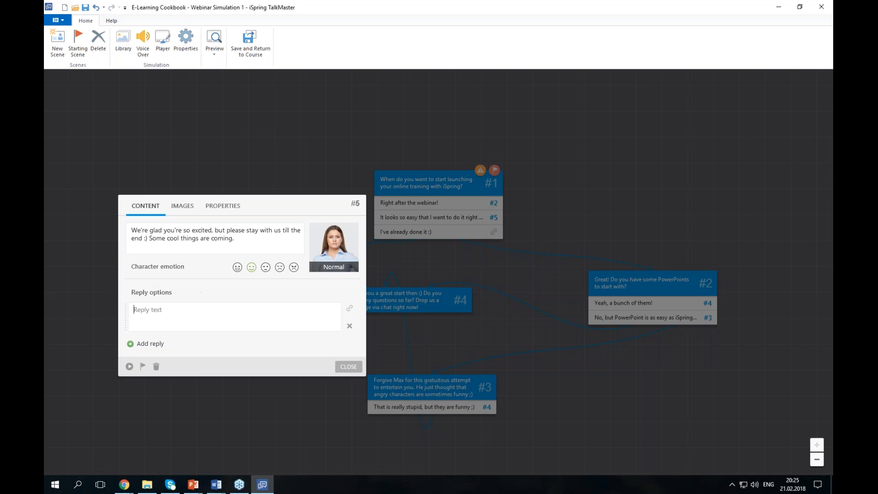
type("Okay - sounds like a plan :)")
left_click(354, 369)
- Branch scene #1's third reply into scene #6 and paste its character speech
left_click_drag(494, 232, 233, 372)
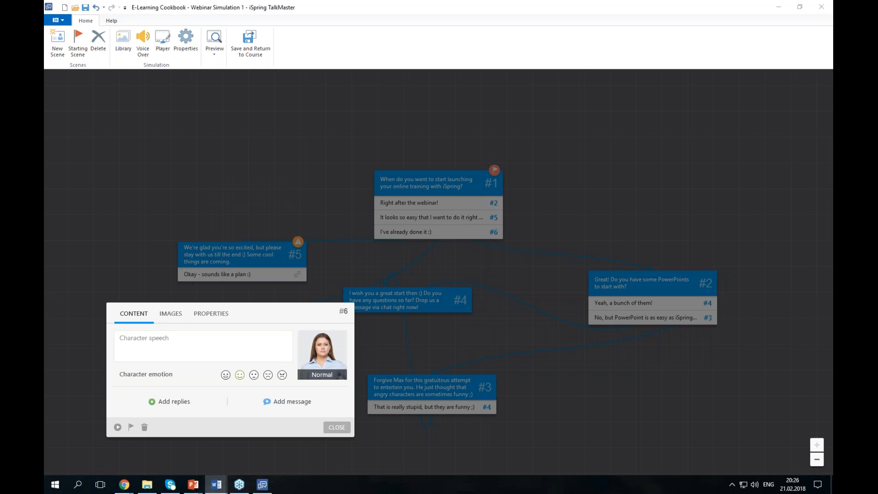
left_click(204, 348)
type("Seriously? We are so happy to hear that :)")
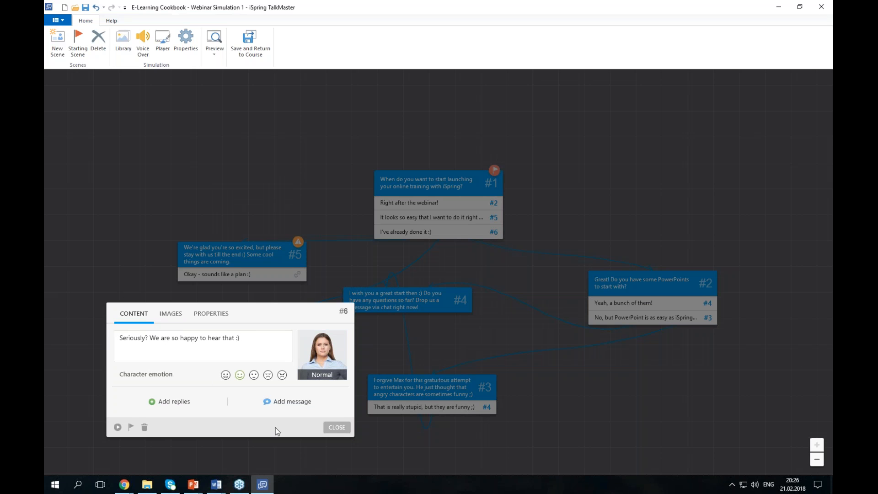
left_click(337, 427)
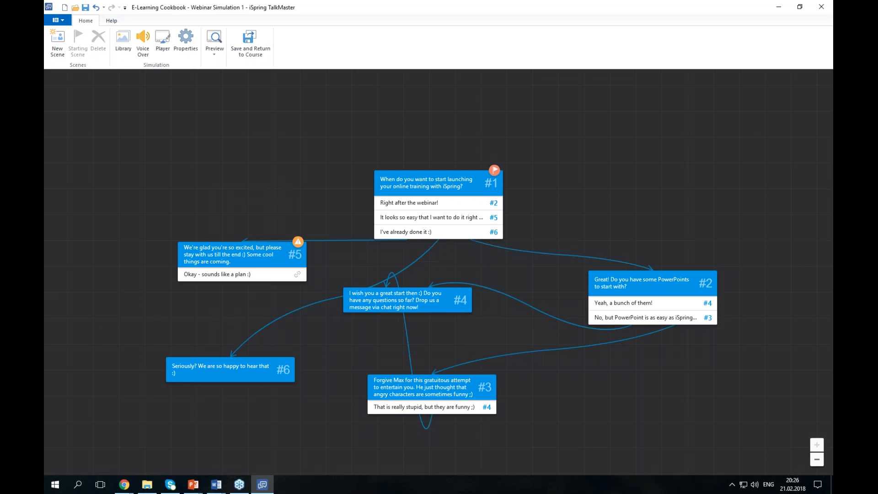
- Give the scene #3 character an angry emotion and link scene #5's reply back to scene #2
left_click(456, 389)
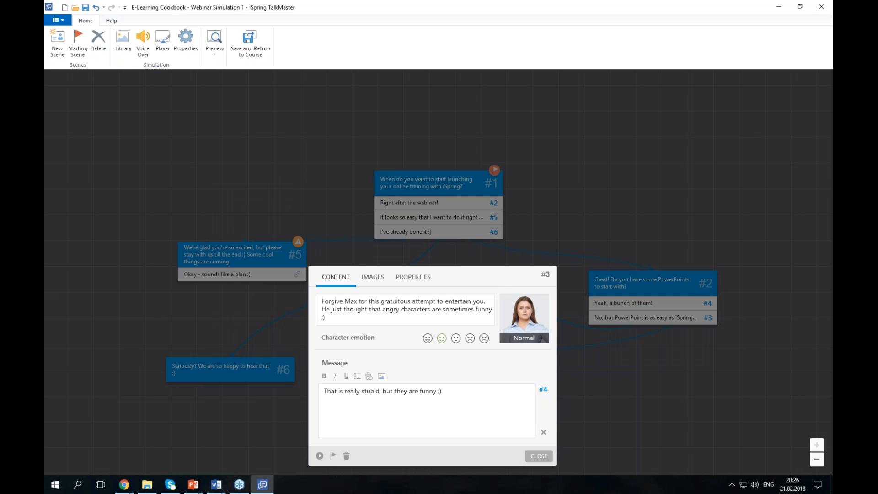
left_click(484, 339)
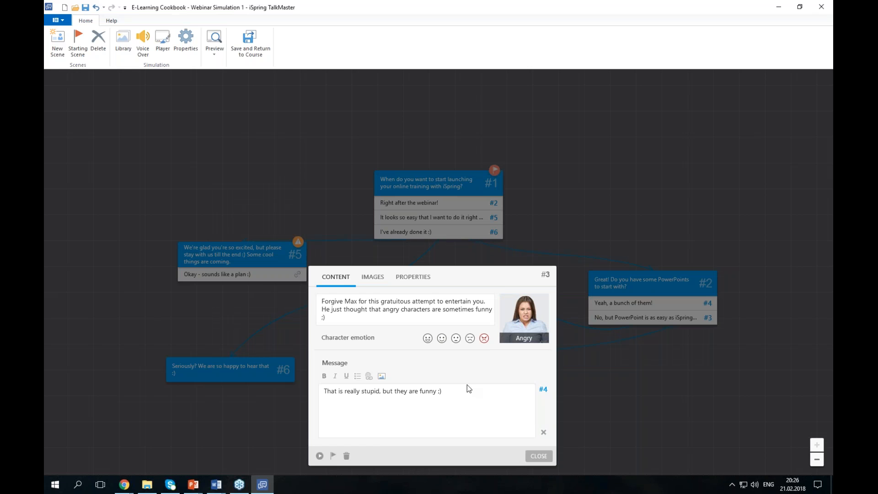
left_click(533, 457)
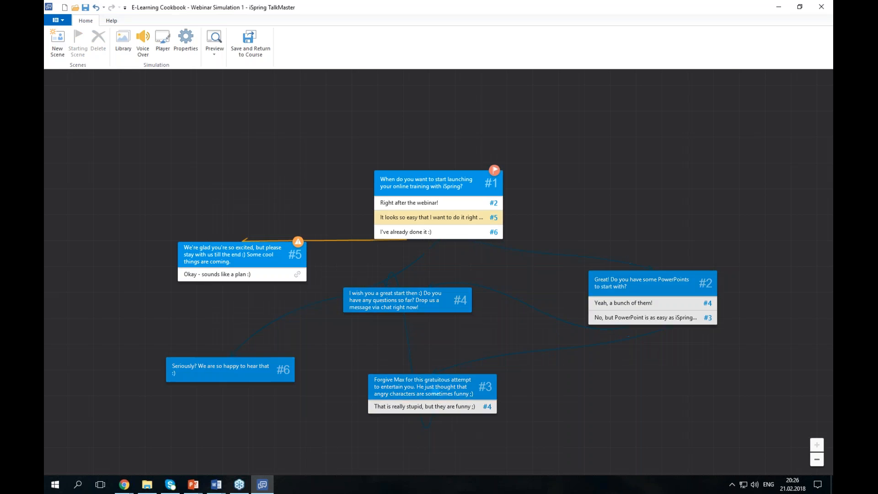
mouse_move(299, 247)
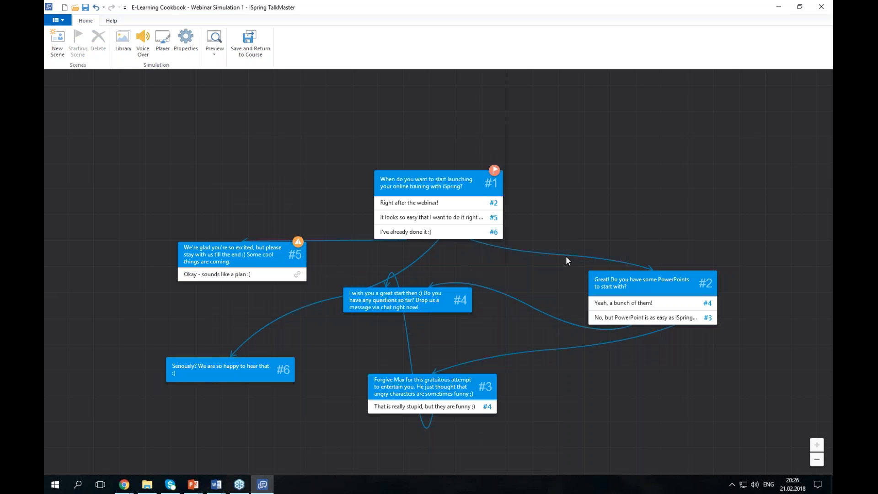
left_click_drag(298, 274, 666, 297)
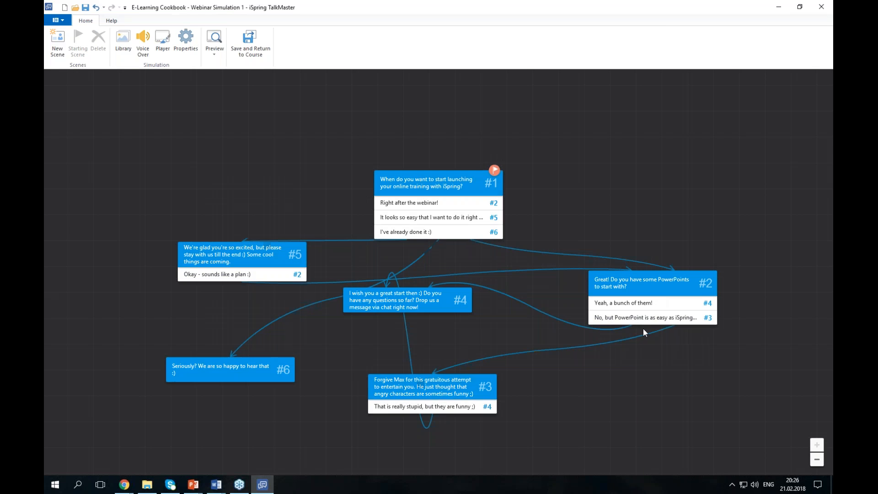
- Colour scene #2 red and enable simulation evaluation in Simulation Properties
left_click(622, 285)
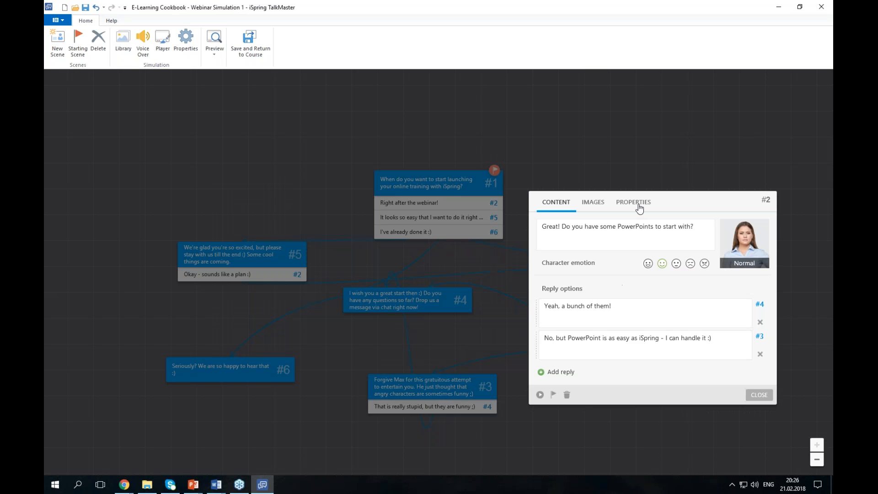
left_click(594, 207)
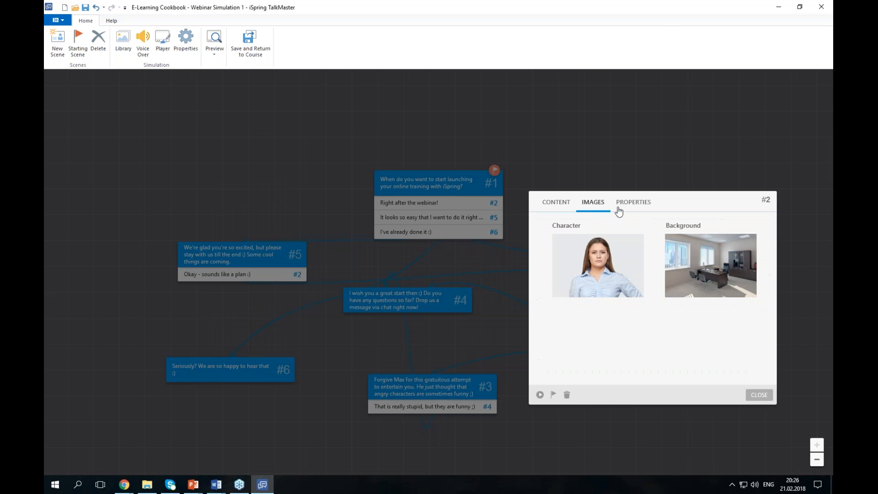
left_click(618, 206)
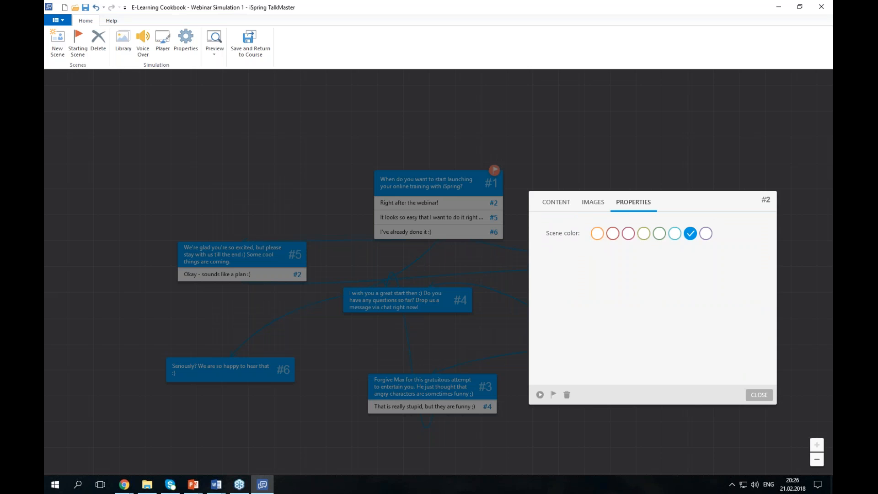
left_click(612, 234)
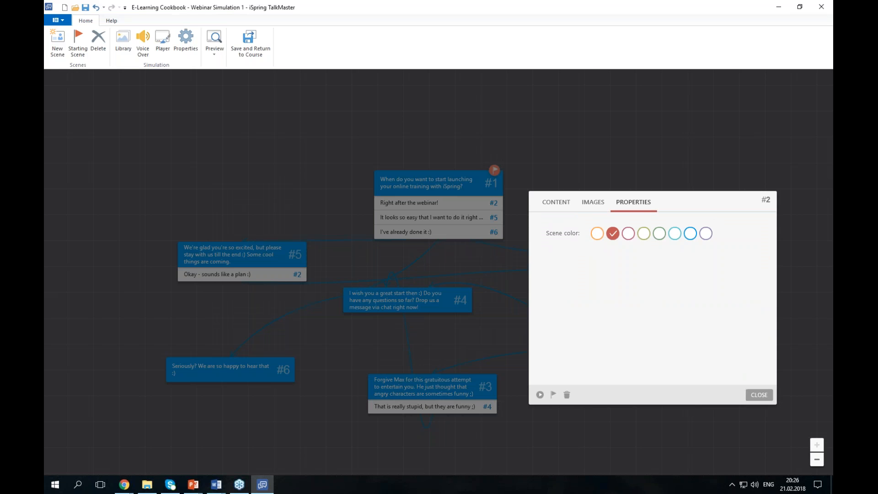
left_click(759, 394)
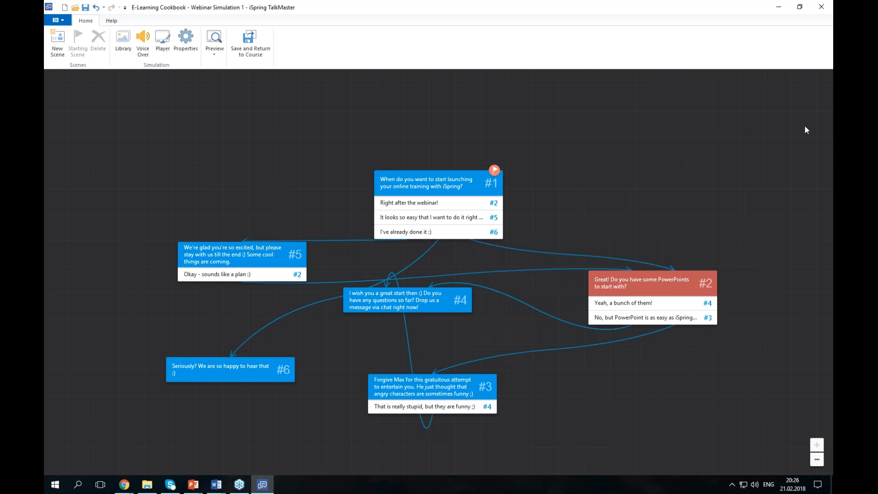
left_click(193, 40)
left_click(388, 244)
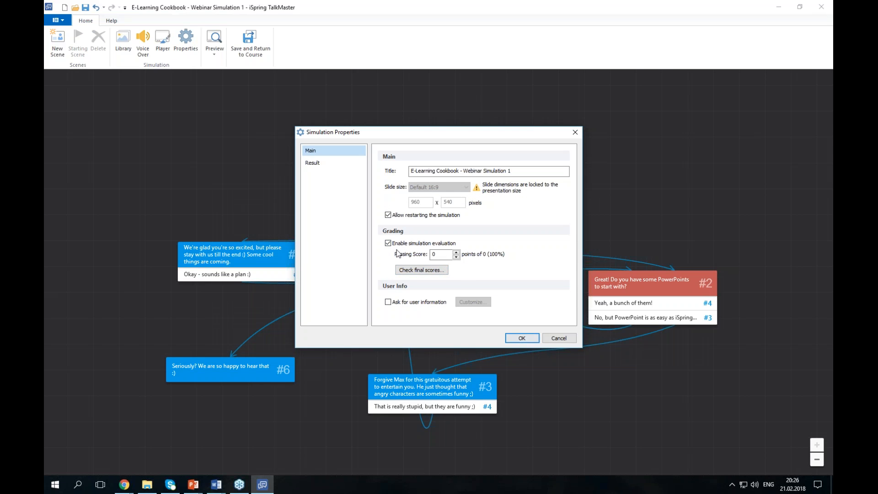
- Check scene #1's reply points and the Result settings, confirming a passing score of 0 of 0 points (100%)
left_click(522, 338)
double_click(431, 200)
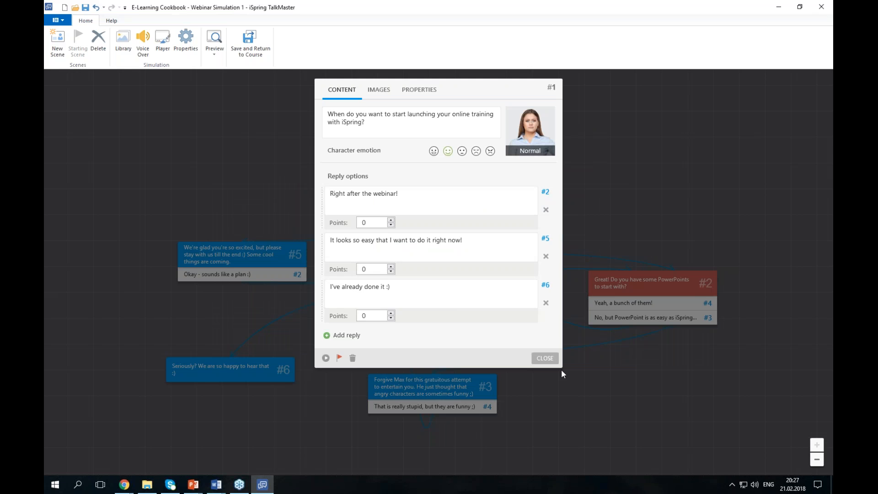
left_click(544, 358)
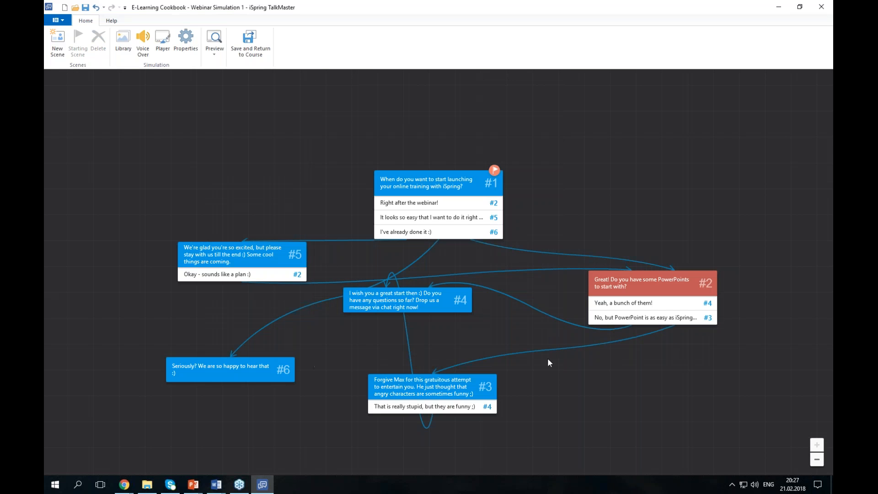
left_click(185, 41)
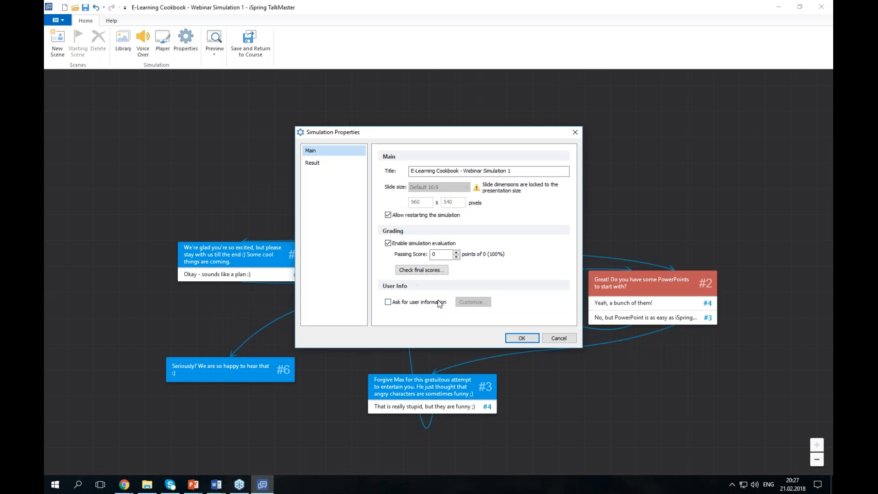
left_click(329, 161)
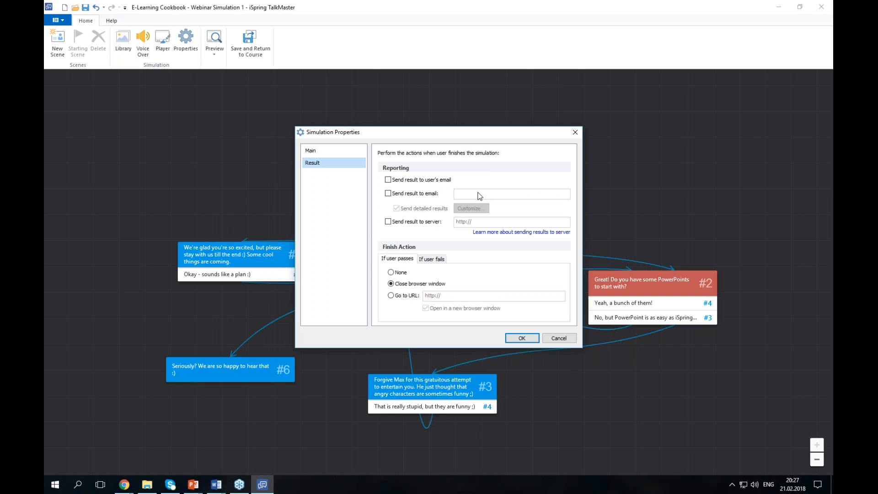
left_click(334, 153)
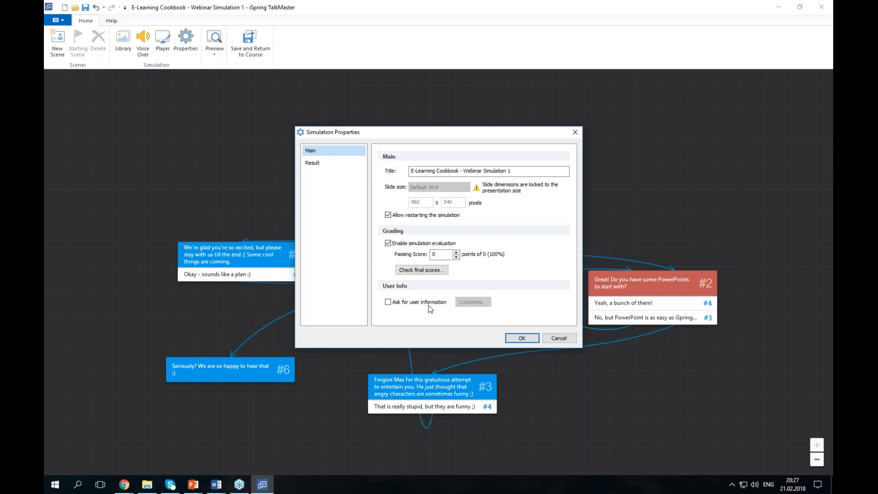
left_click(522, 338)
- Preview the whole simulation, answering 'Right after the webinar!' and playing through to the 'Your score is 0 points' screen
left_click(211, 56)
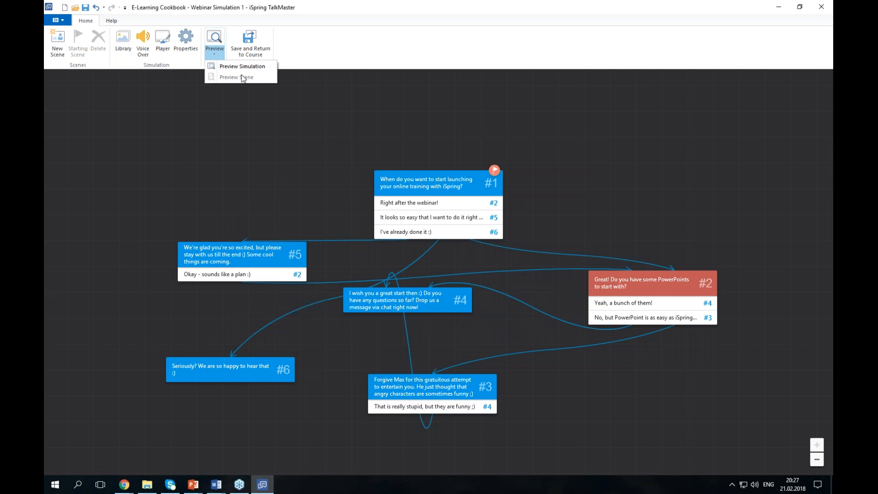
left_click(240, 68)
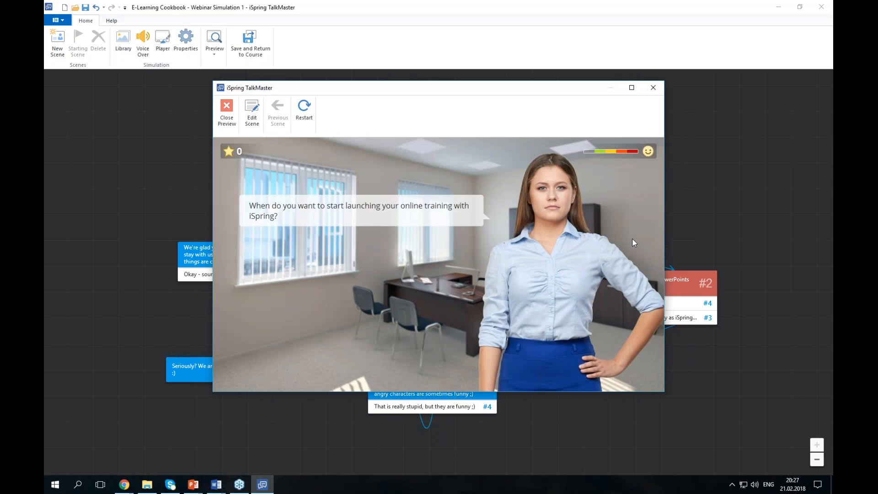
left_click(274, 338)
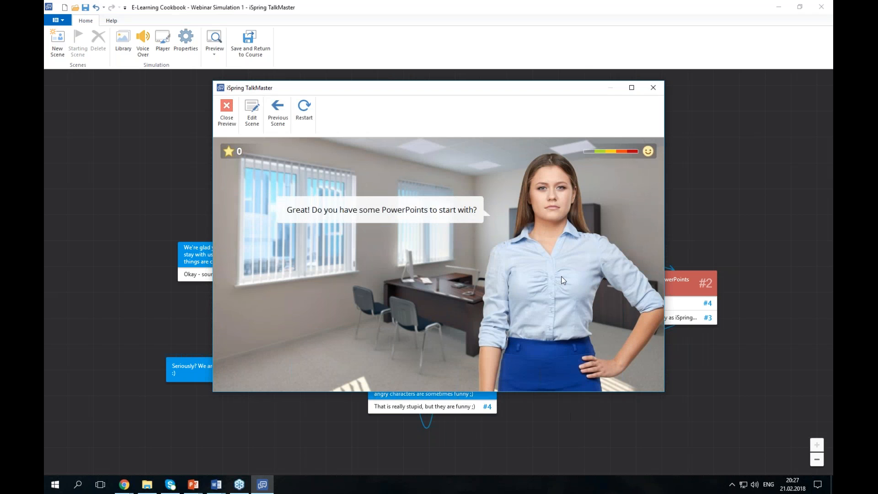
left_click(378, 369)
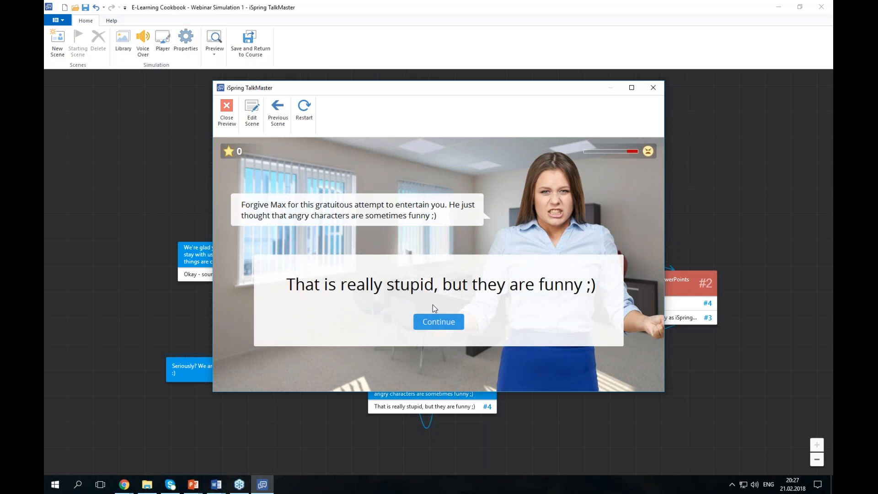
left_click(443, 326)
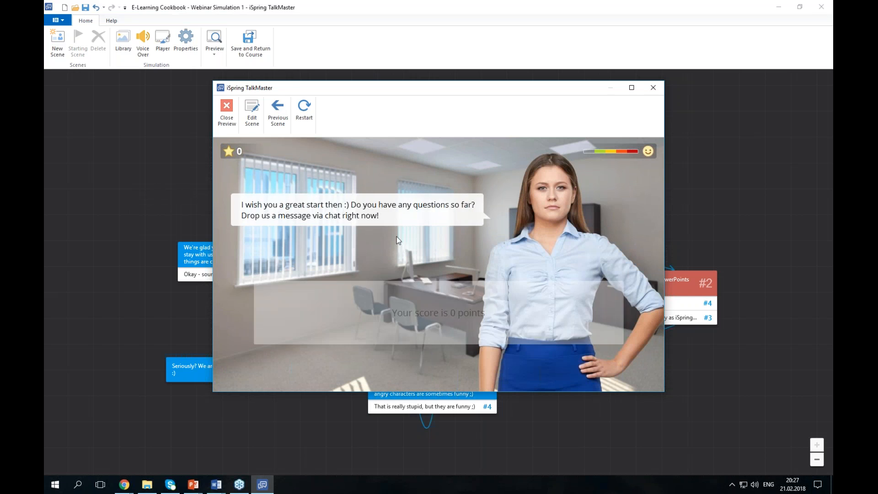
left_click(466, 375)
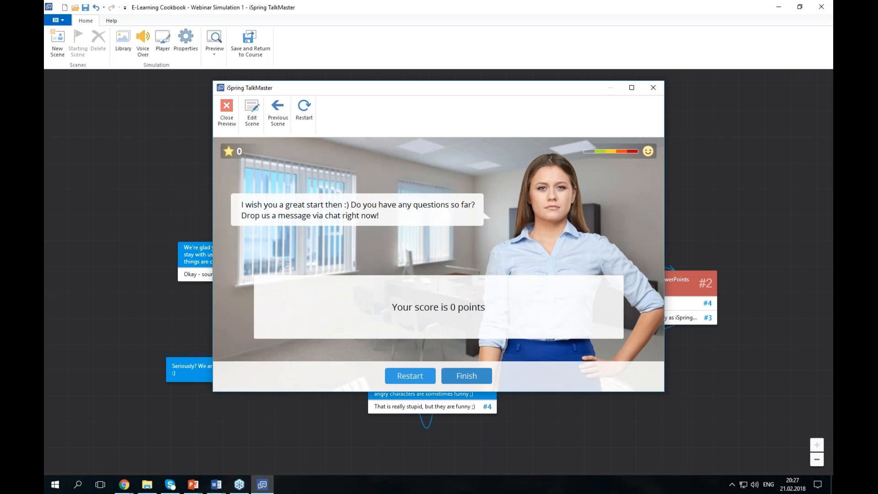
left_click(216, 484)
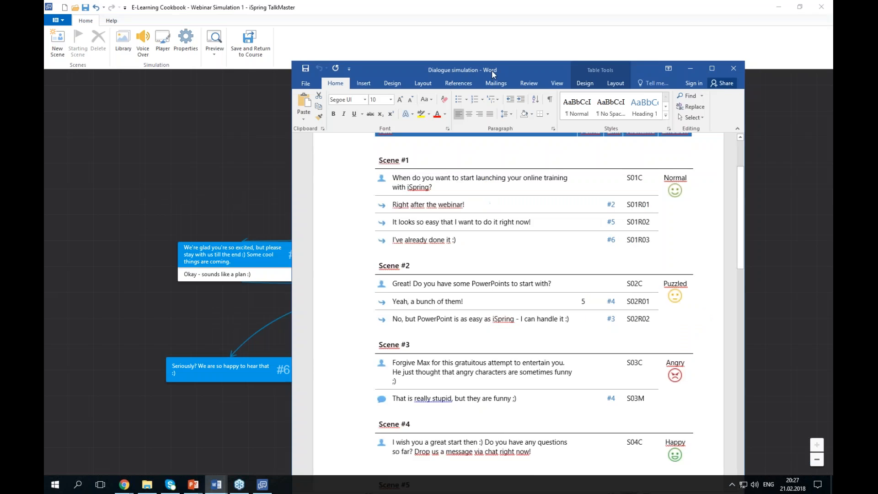
- Maximize the Word dialogue script, scroll through its six scene tables, then minimize it
double_click(492, 70)
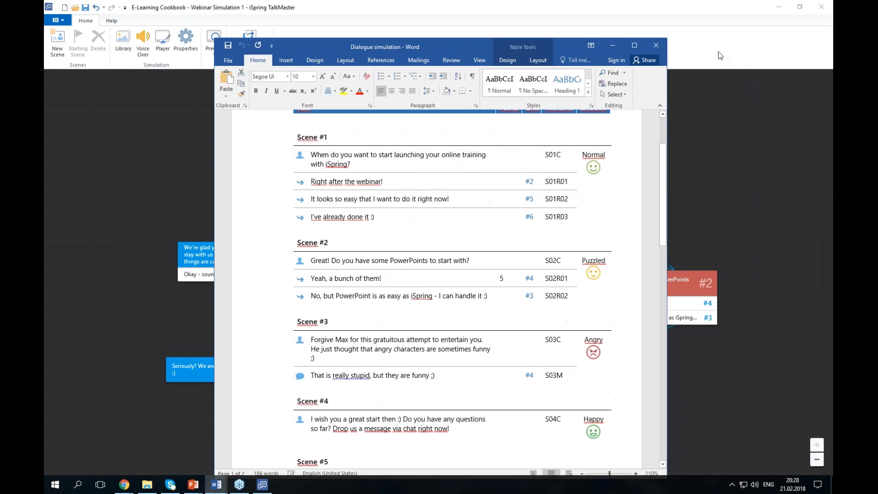
scroll(637, 314, "up", 3)
scroll(660, 302, "down", 4)
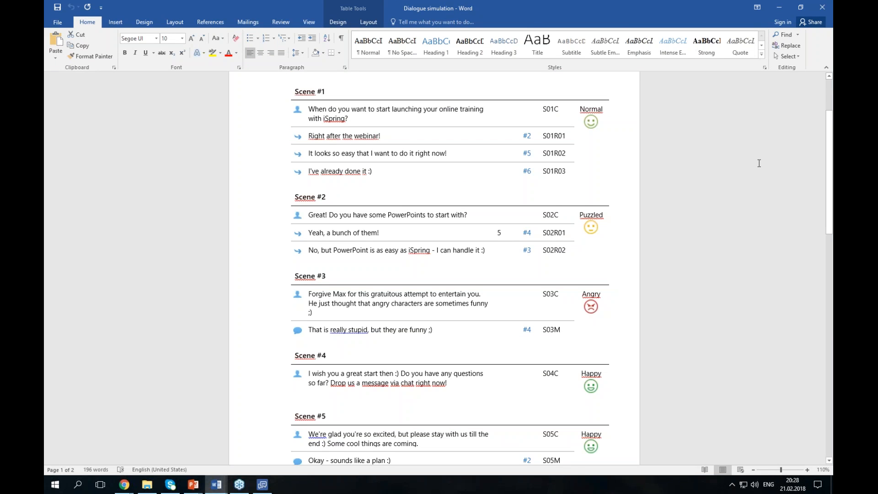
scroll(618, 245, "down", 3)
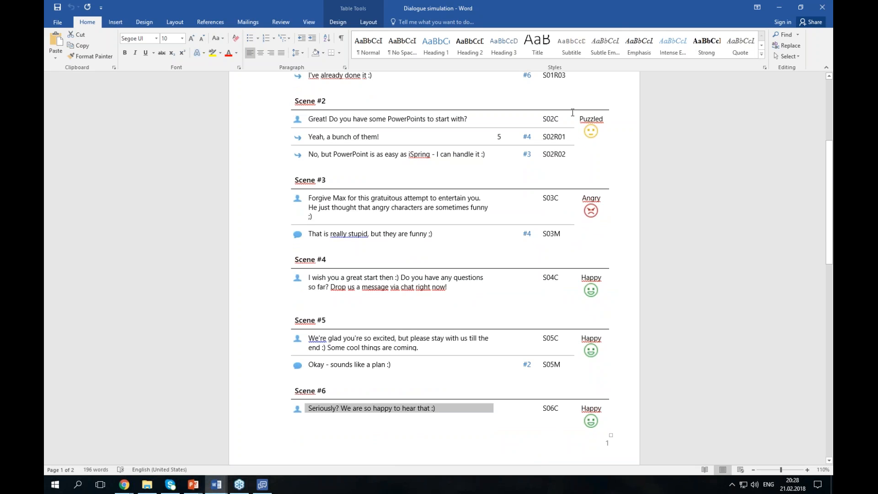
left_click(779, 11)
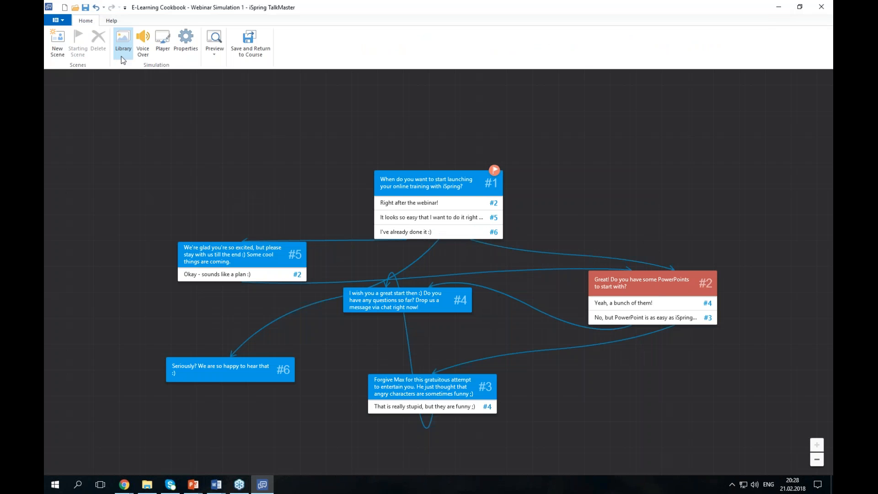
- Enter voice-over mode to view line audio names like S01C, then close it to return to the scene graph
left_click(141, 52)
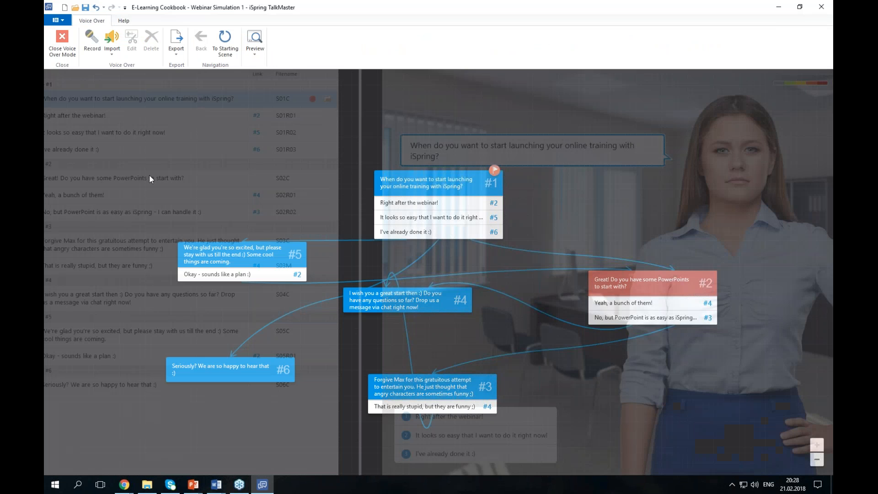
left_click(181, 115)
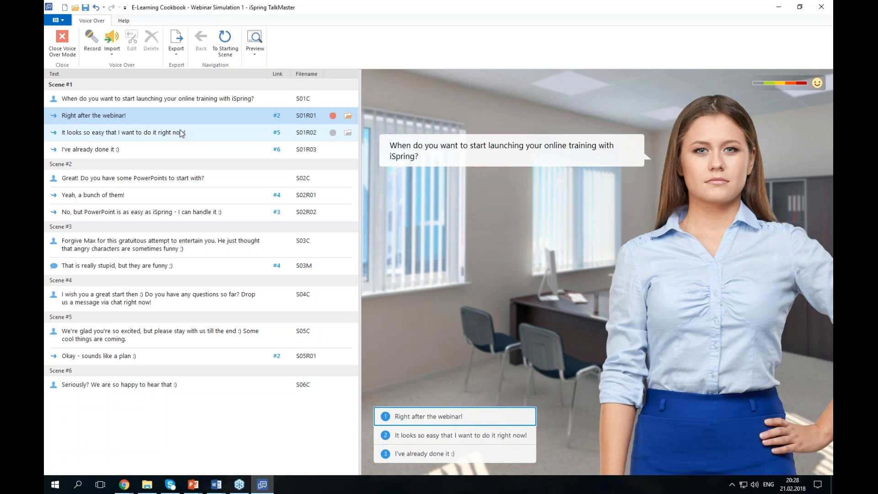
key("alt+Tab")
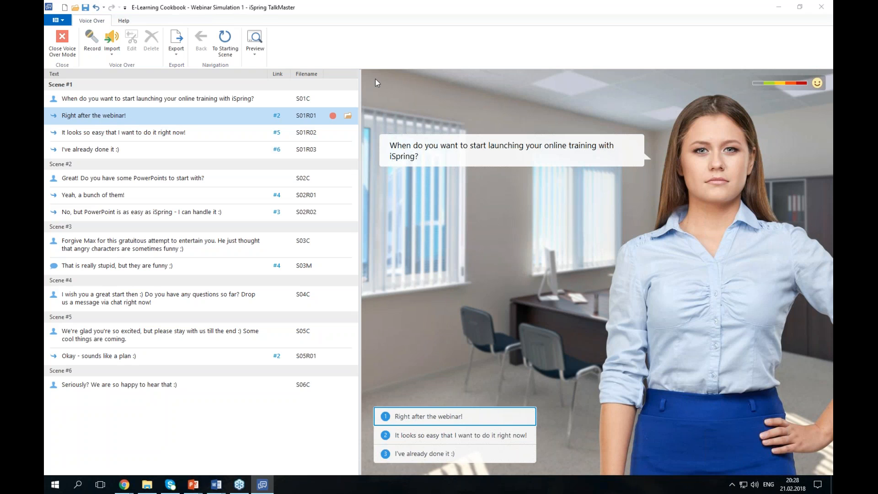
left_click(111, 46)
left_click(62, 42)
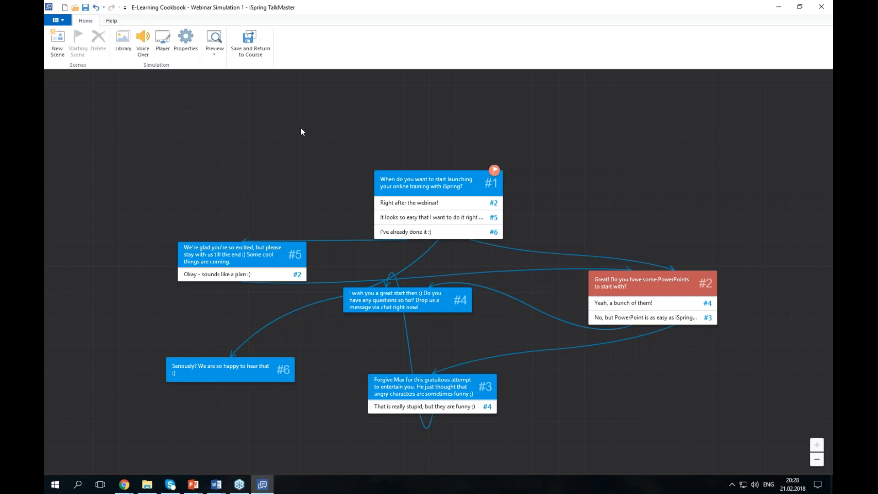
- Save the six-scene dialogue and return it to slide 5 of the E-Learning Cookbook - Webinar presentation
left_click(127, 58)
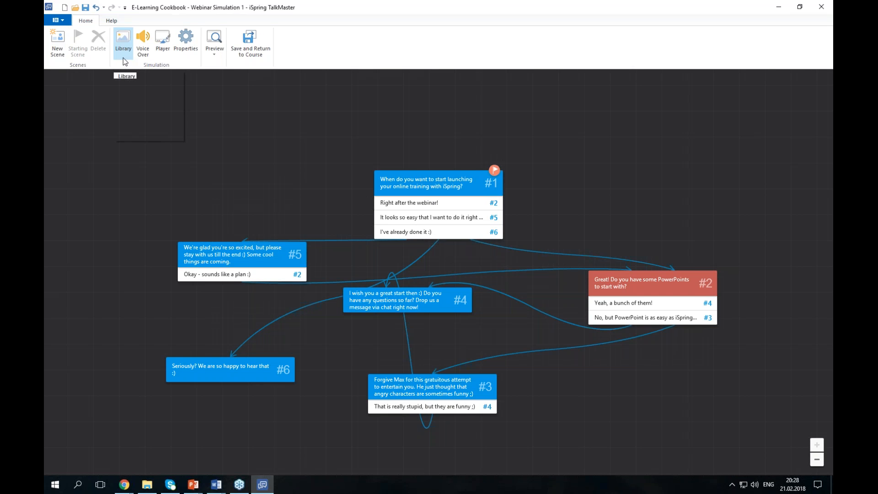
left_click(260, 45)
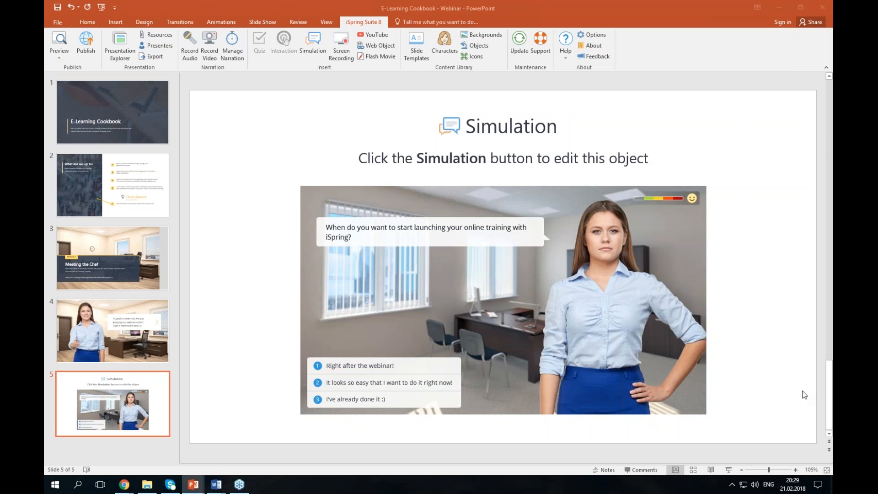
- Paste the office slide with the 'Nice talking to you!' bubble as slide 6, then open Characters
left_click(90, 447)
key("ctrl+v")
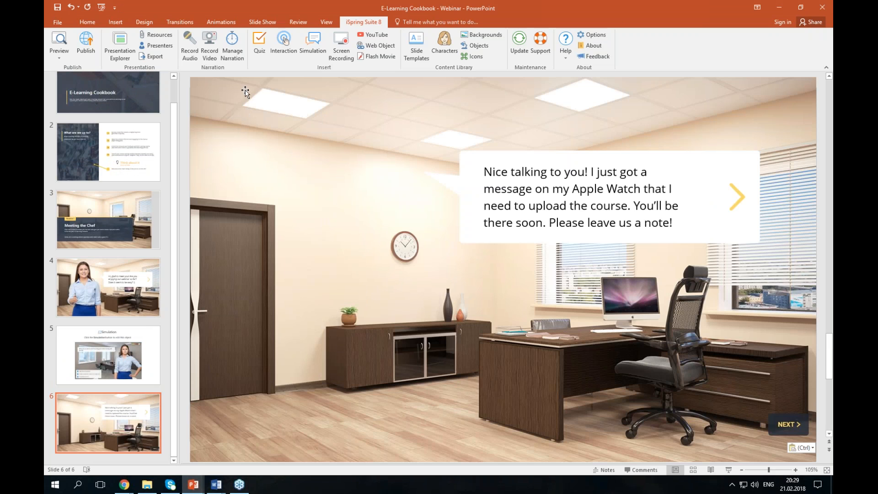
left_click(453, 47)
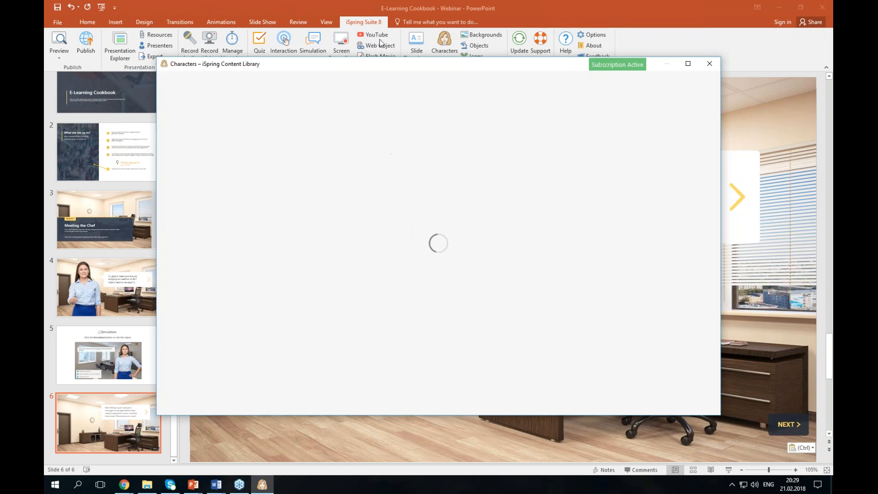
- Insert Mary pointing at her watch, place her left by the door, enlarge her, then return to slide 5
left_click_drag(260, 67, 337, 88)
left_click(382, 221)
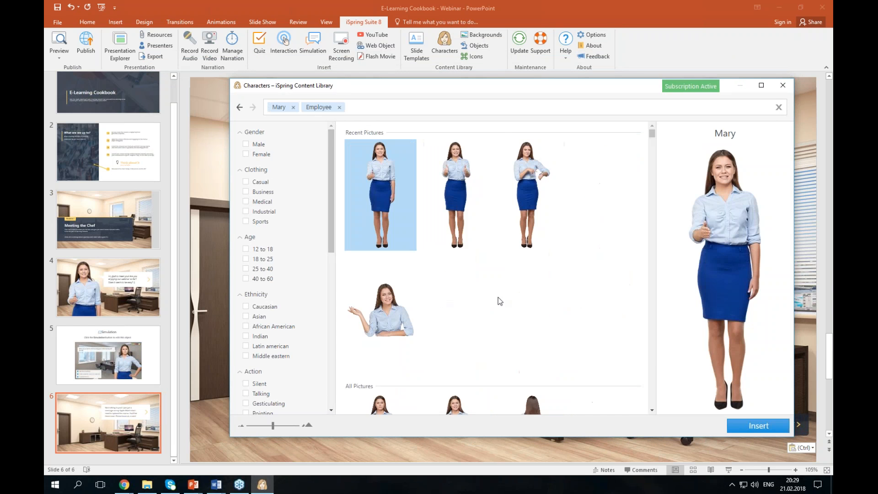
left_click(529, 221)
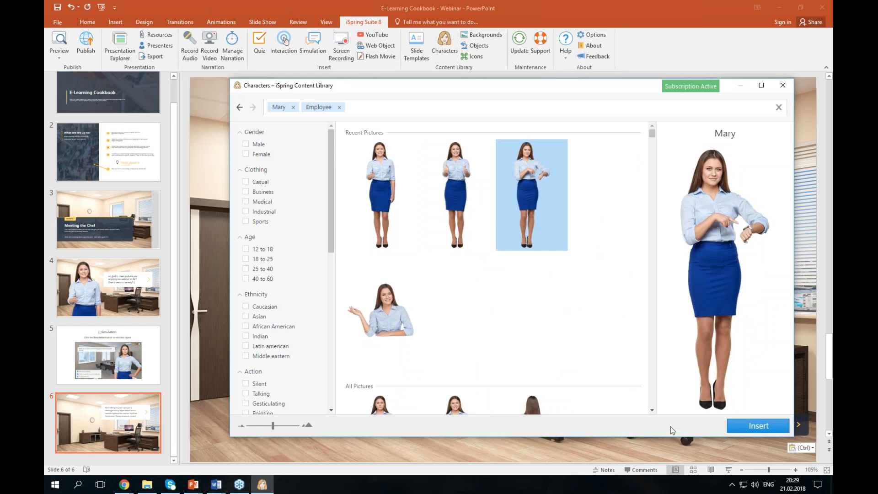
left_click(758, 426)
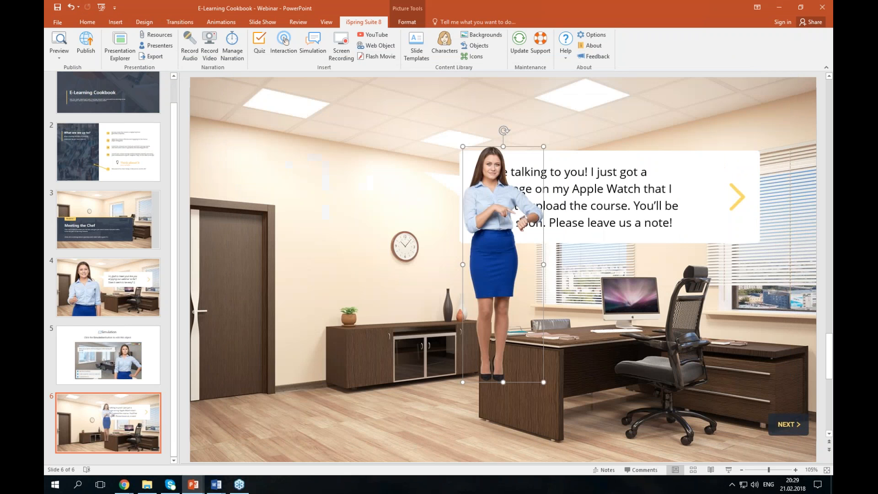
left_click_drag(505, 308, 307, 279)
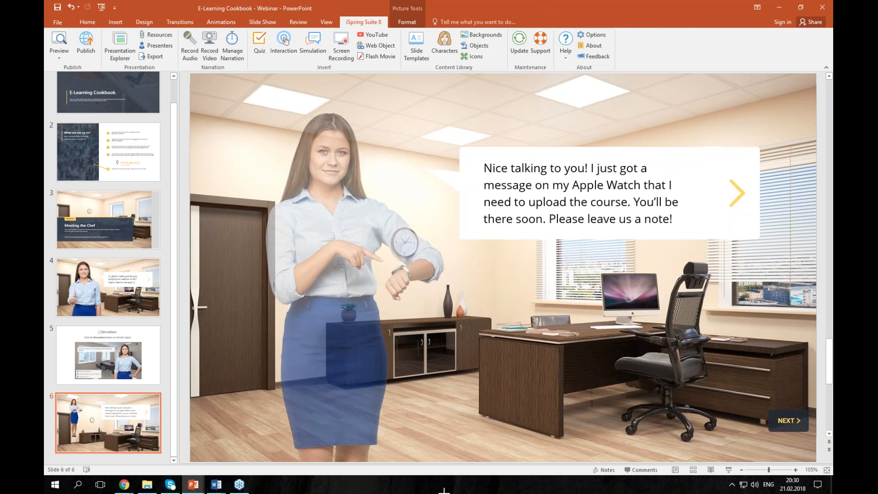
left_click_drag(444, 492, 460, 493)
left_click(505, 329)
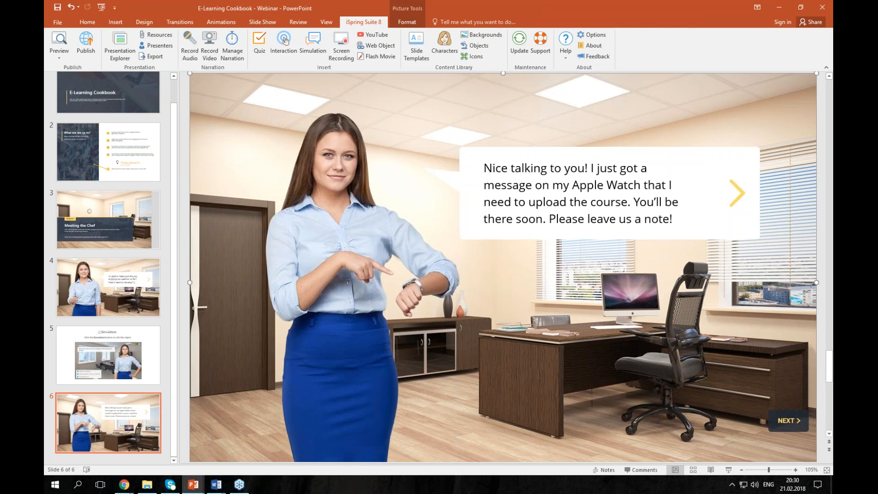
left_click(137, 456)
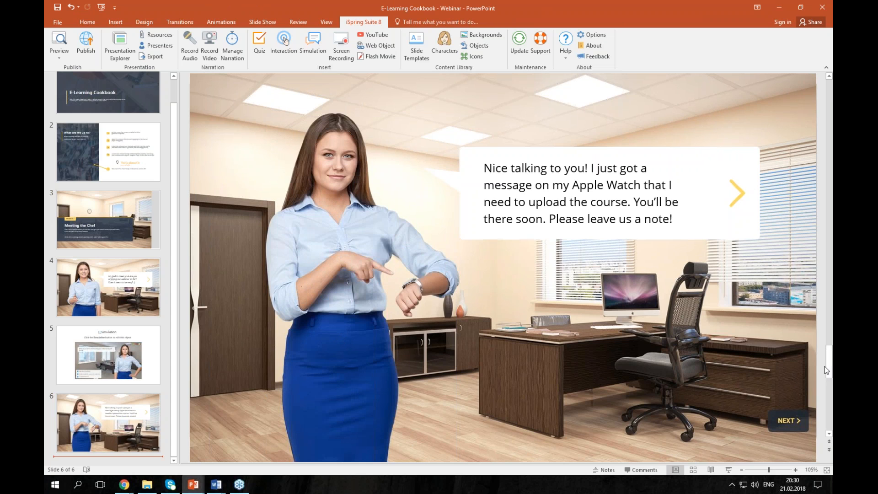
left_click(66, 358)
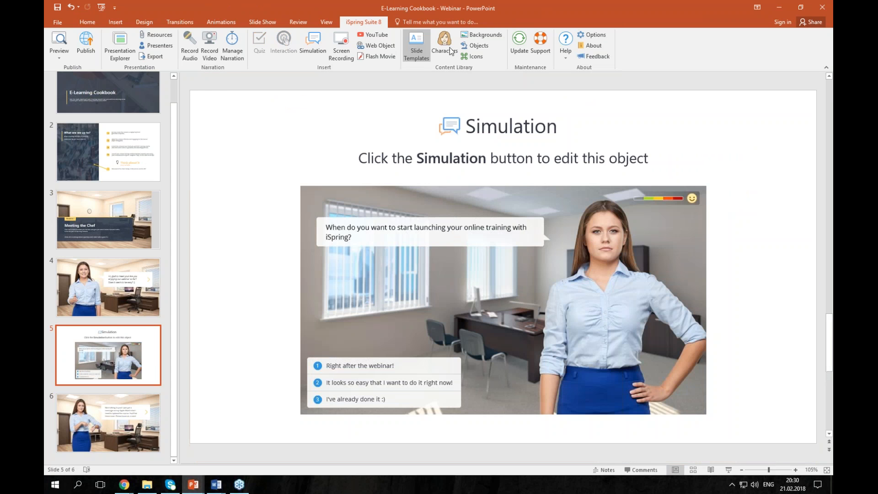
- Reopen the simulation, review its Publish settings without publishing, then save back to the course
left_click(313, 45)
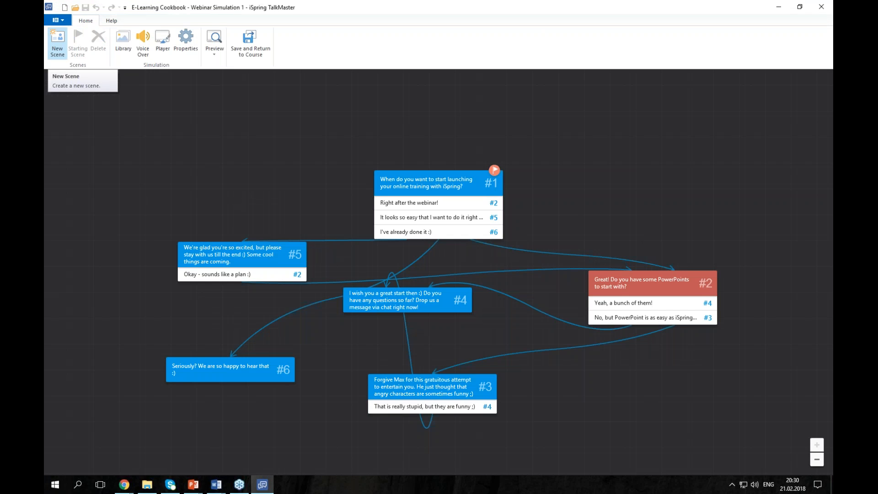
left_click(64, 21)
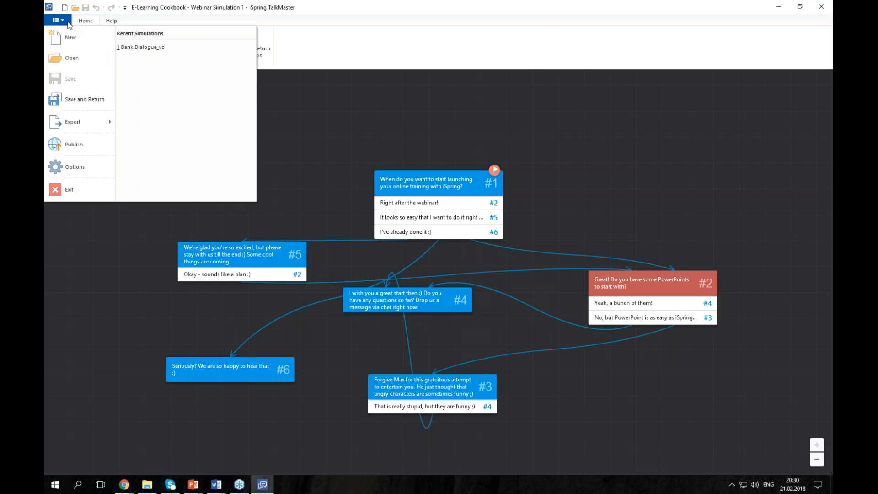
left_click(81, 146)
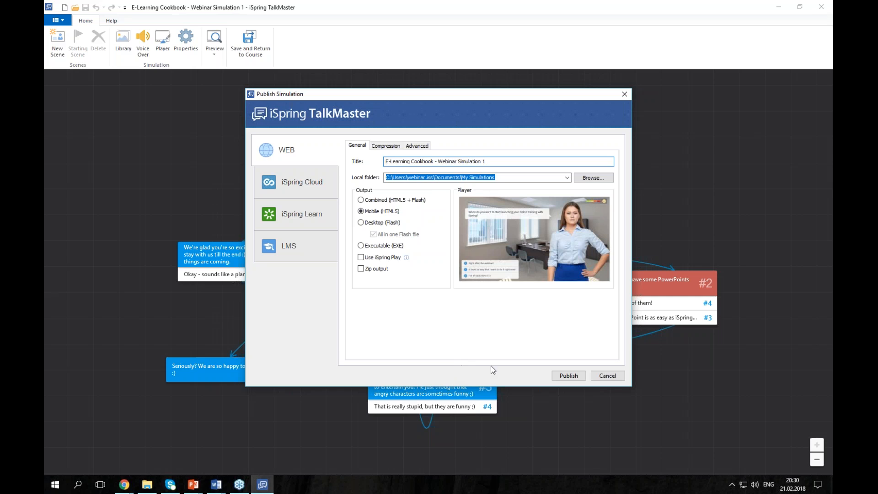
left_click(605, 378)
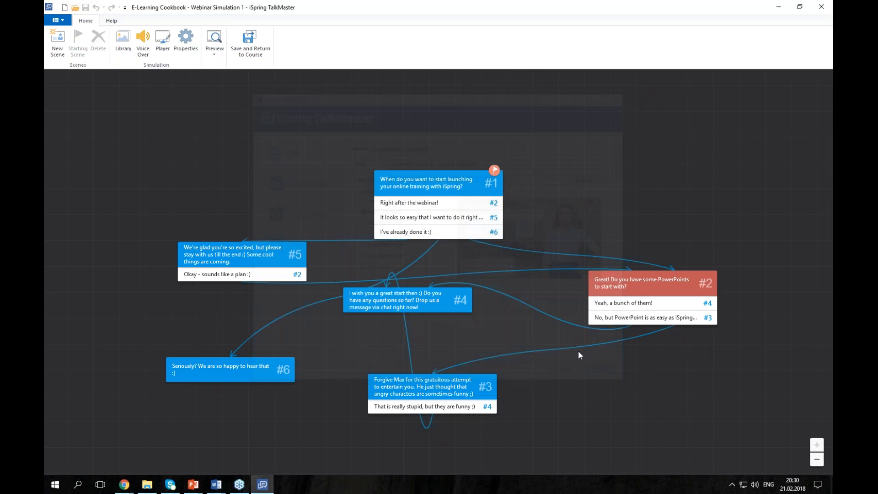
left_click(242, 55)
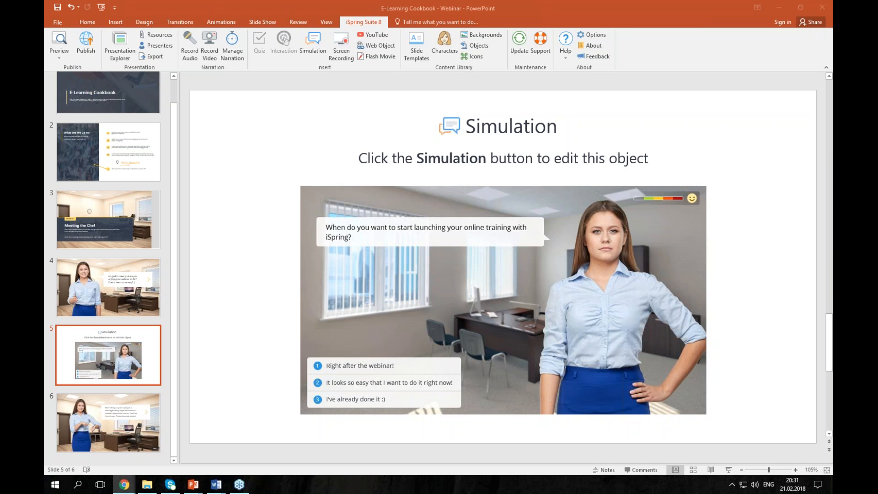
- On slide 6, preview the example iSpring website as a Web Object and cancel without inserting
left_click(127, 428)
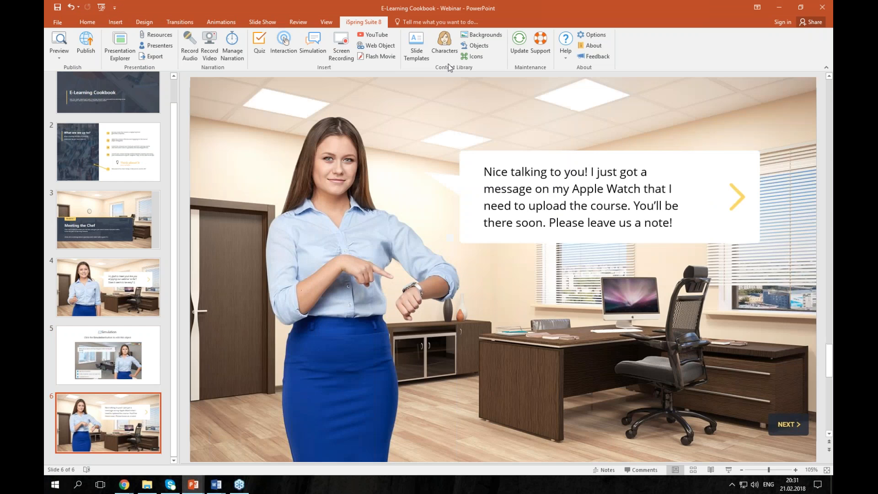
left_click(380, 45)
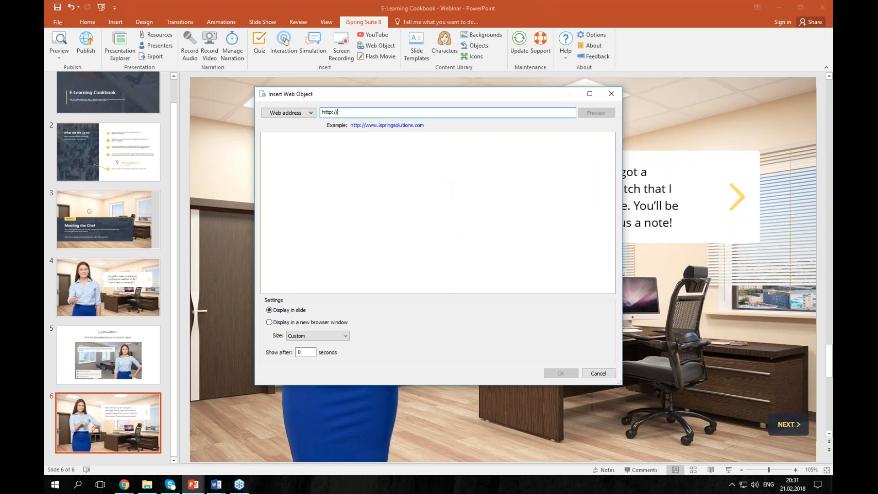
left_click(366, 125)
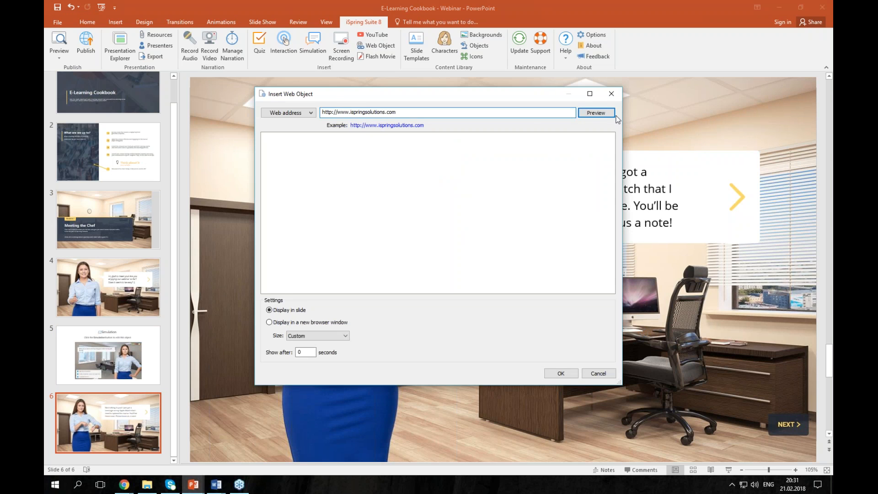
left_click(301, 116)
left_click(304, 112)
left_click(306, 113)
left_click(305, 113)
scroll(448, 224, "down", 3)
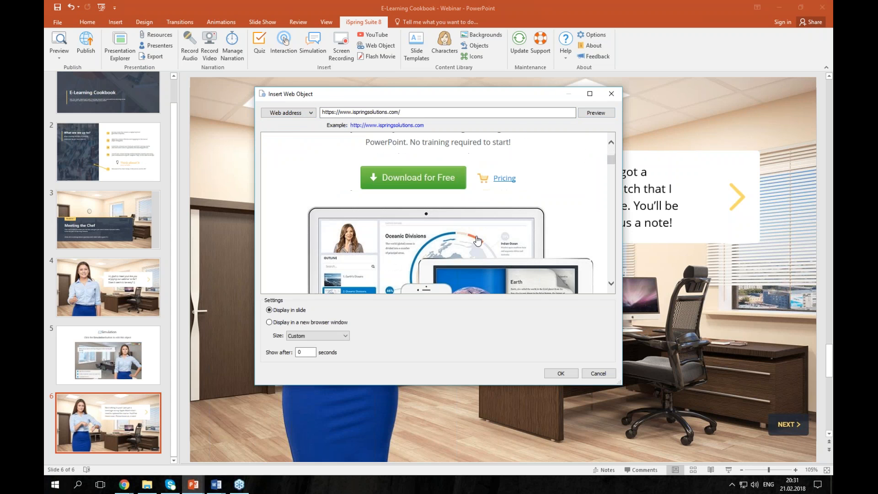
scroll(477, 240, "up", 1)
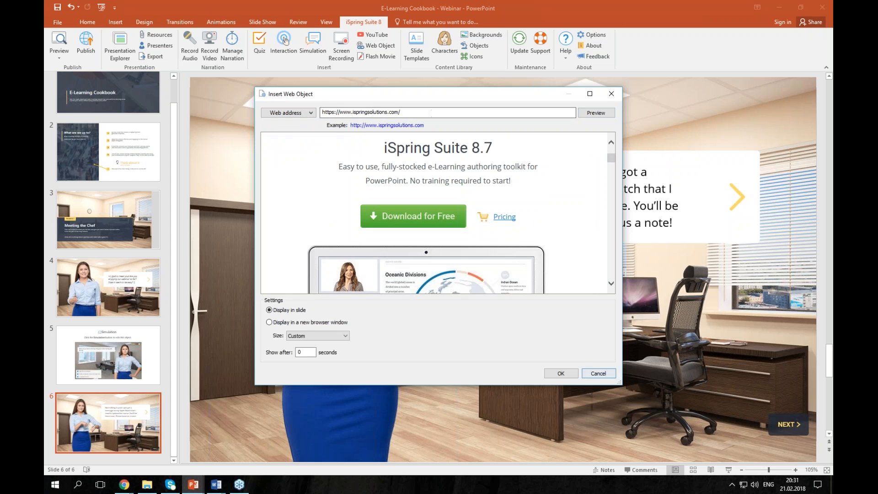
left_click(598, 373)
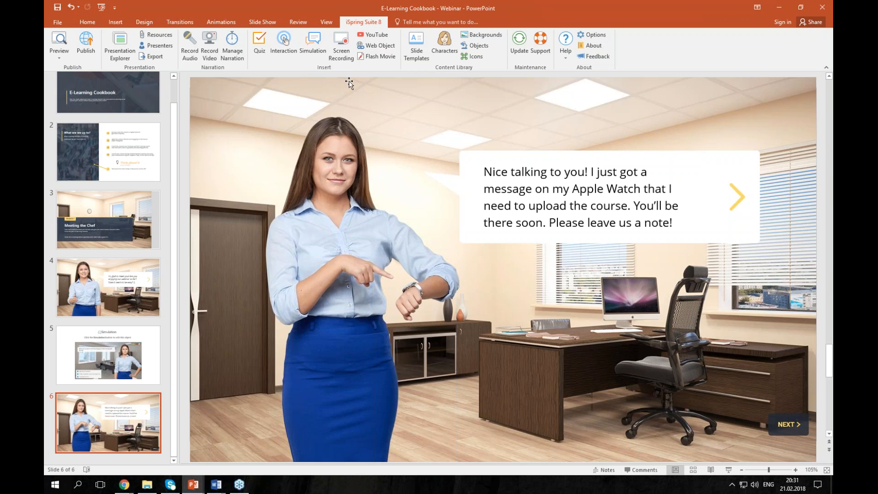
- Start a new iSpring Cam screen recording with a 1280×720 area over the closing slide
left_click(349, 57)
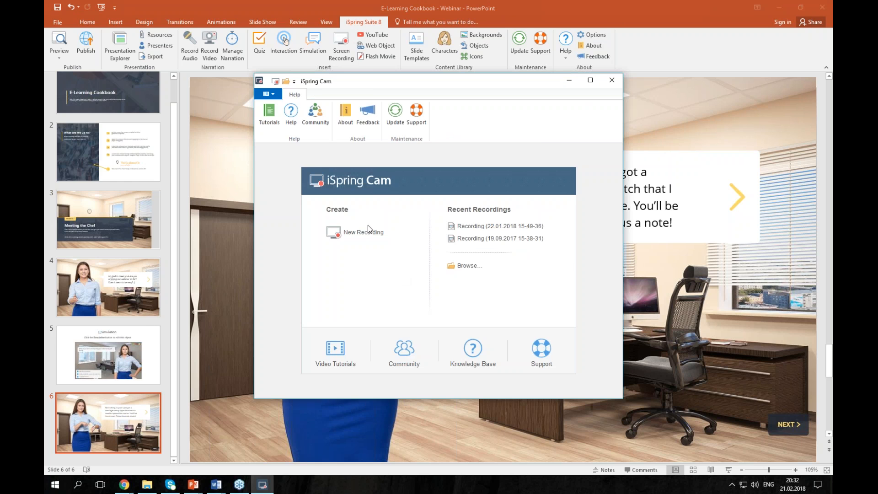
left_click(371, 232)
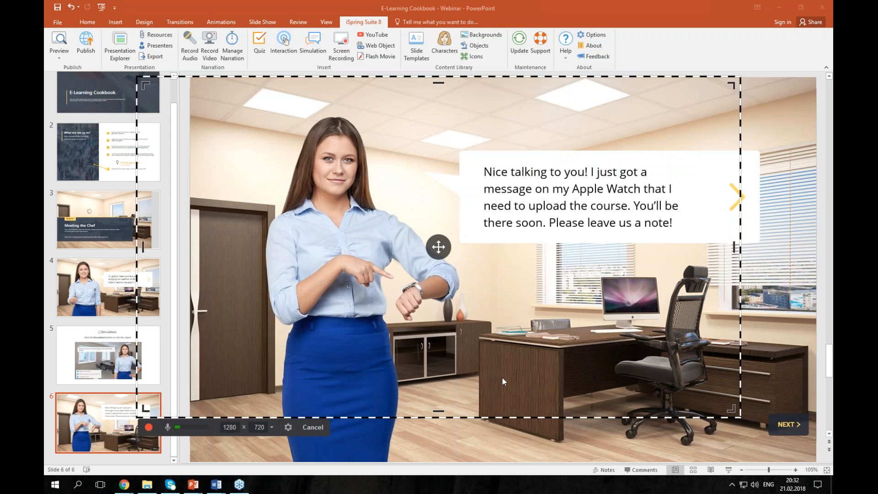
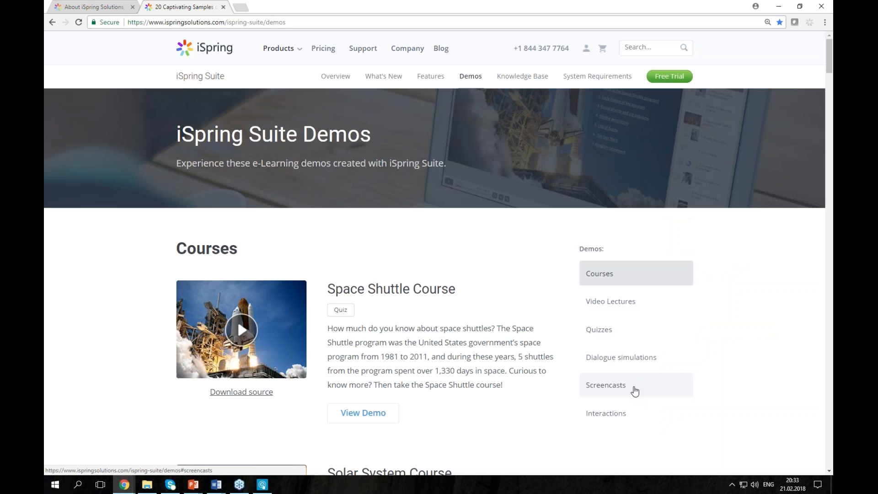
- Launch the 3D Book: Solar System demo from the Interactions demos
left_click(608, 412)
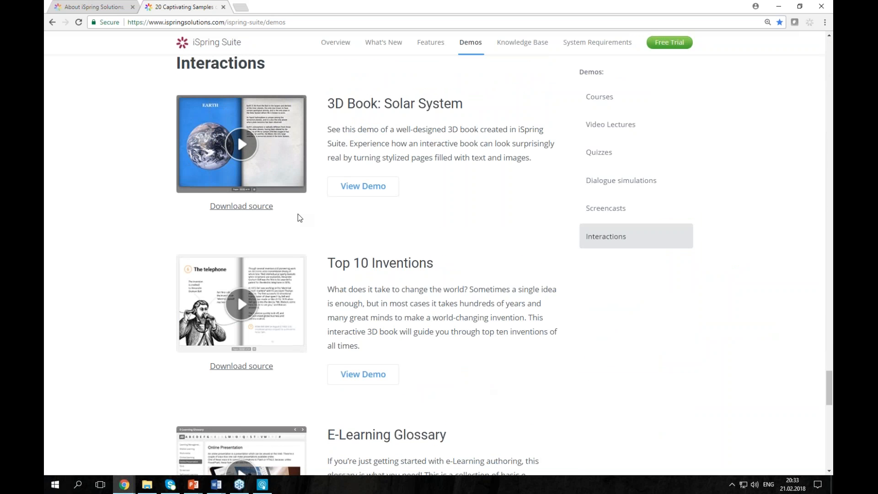
left_click(279, 163)
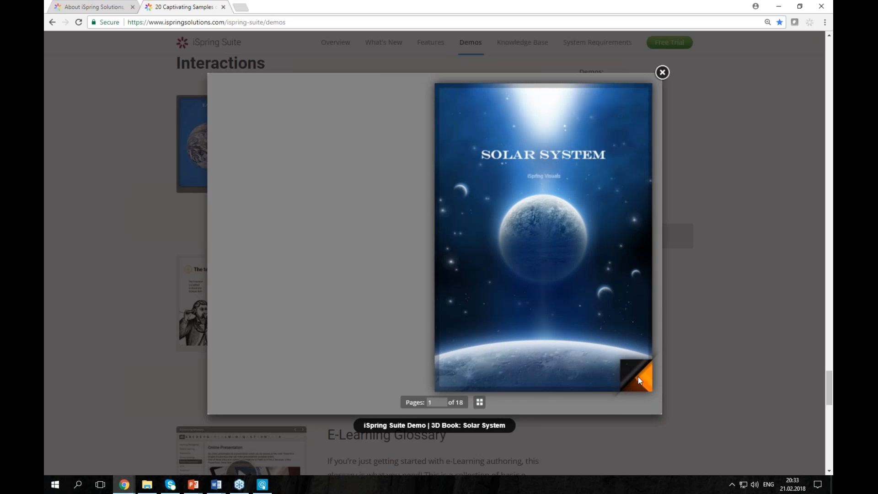
- Page through the Solar System book past Mercury, Venus and Earth to Mars, then close it
left_click(632, 375)
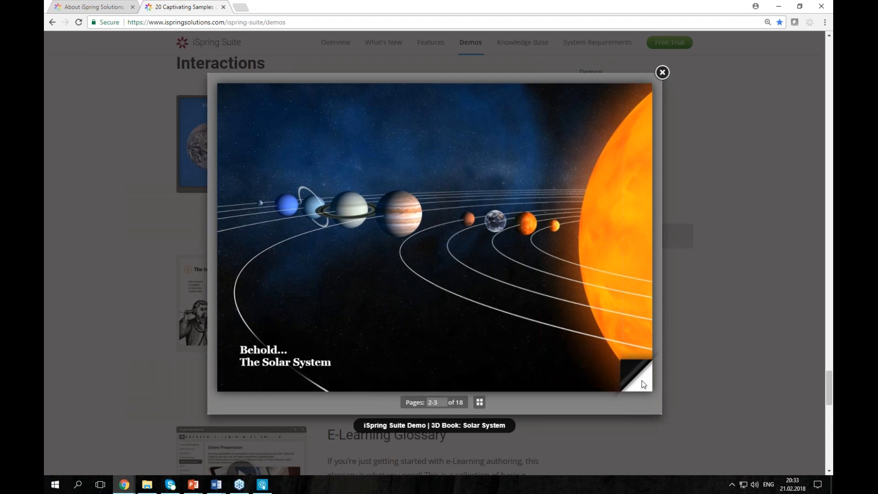
left_click(641, 380)
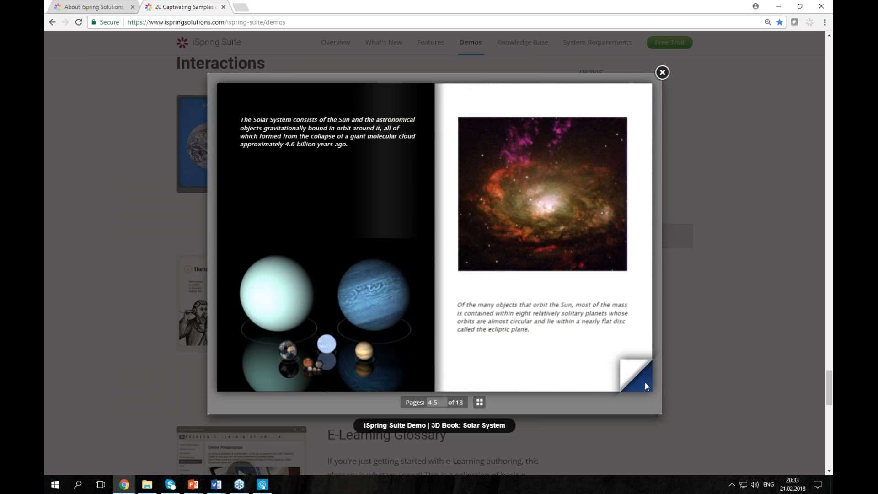
left_click_drag(645, 381, 297, 394)
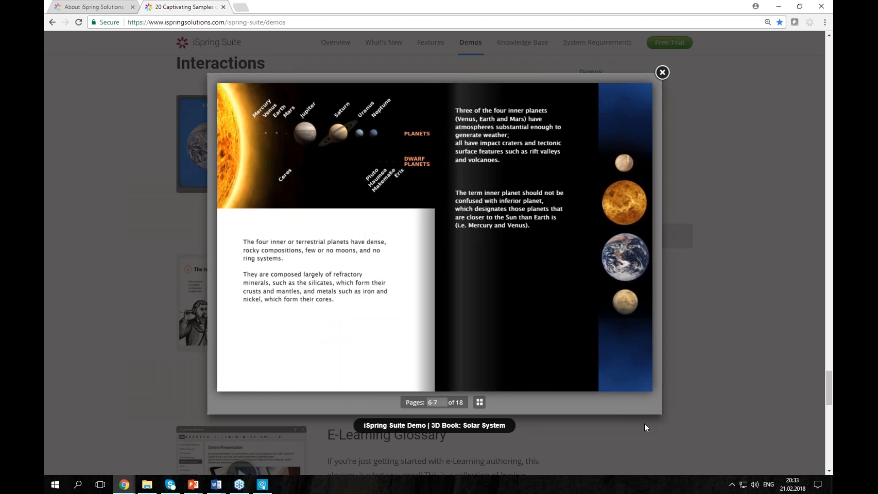
left_click_drag(627, 366, 210, 402)
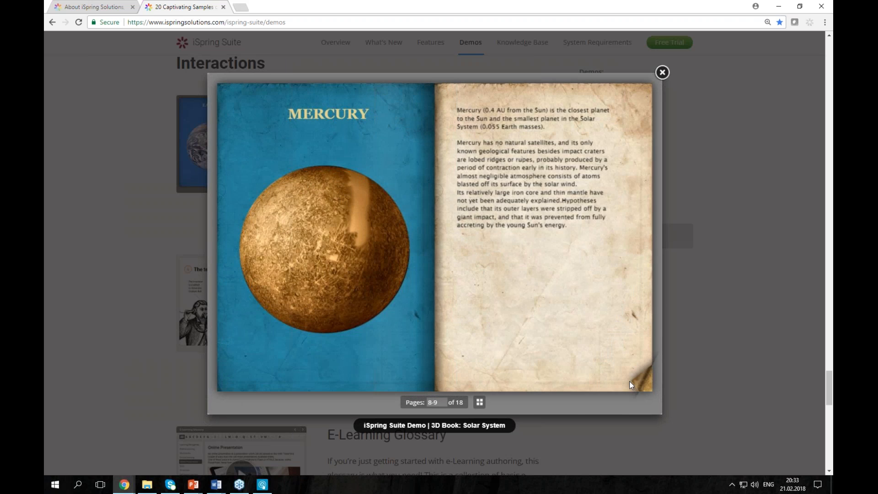
left_click_drag(629, 381, 383, 356)
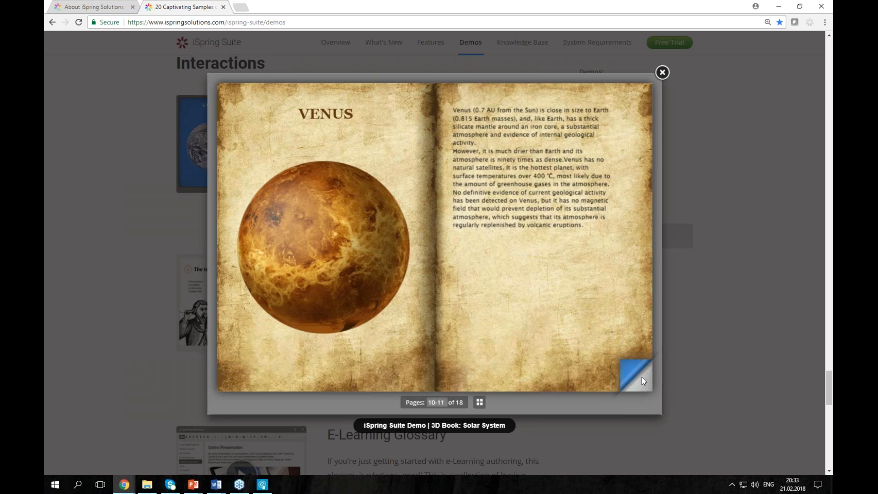
left_click_drag(640, 381, 246, 386)
mouse_move(643, 381)
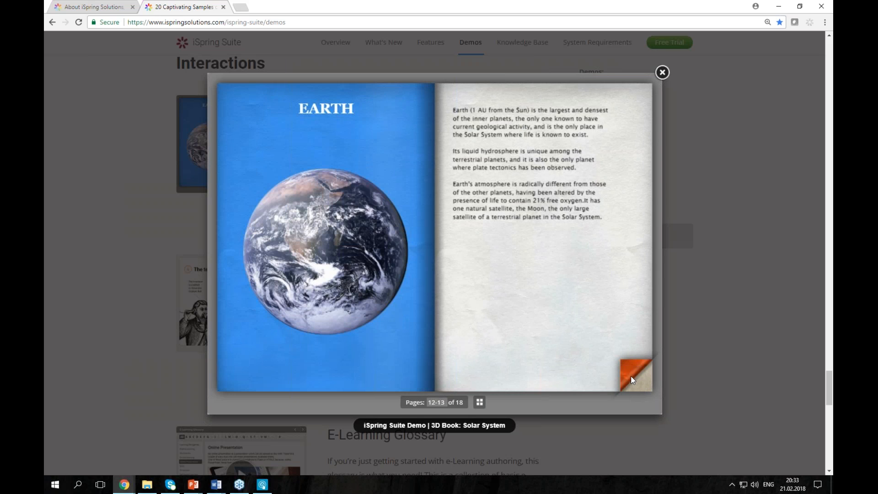
left_click(629, 380)
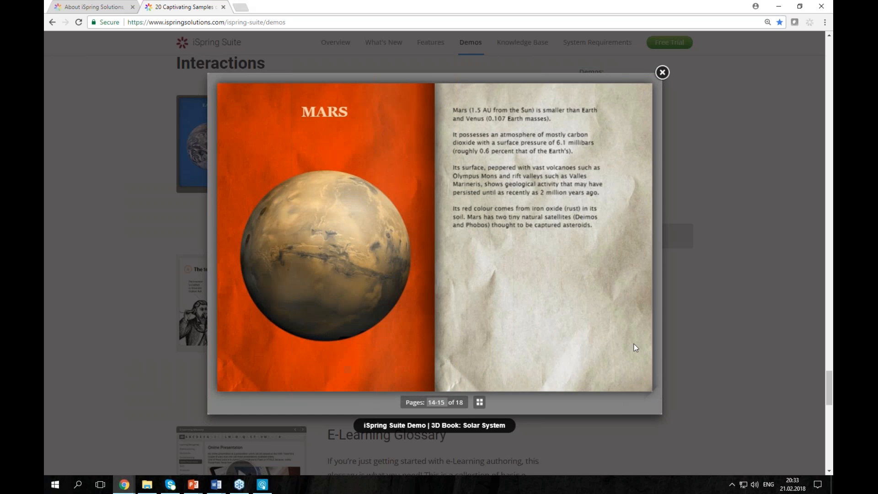
left_click(662, 72)
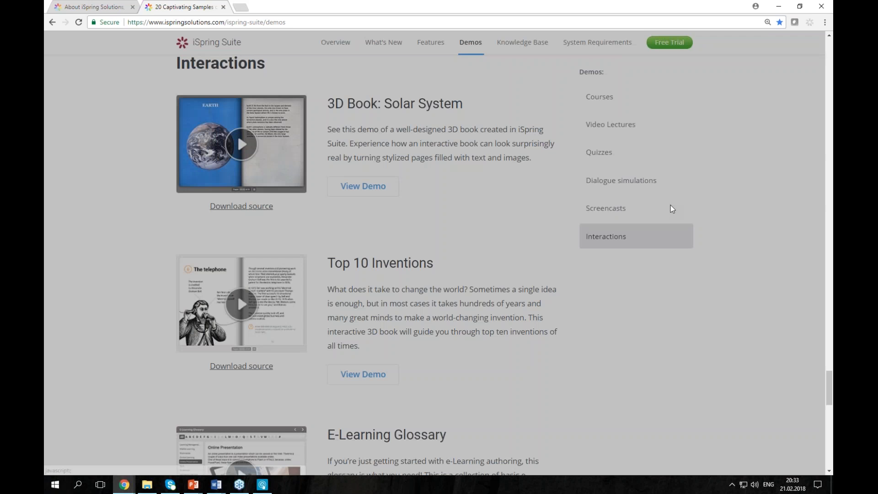
- Open the E-Learning Glossary demo and show the Flipped Classroom definition under F
scroll(309, 270, "down", 4)
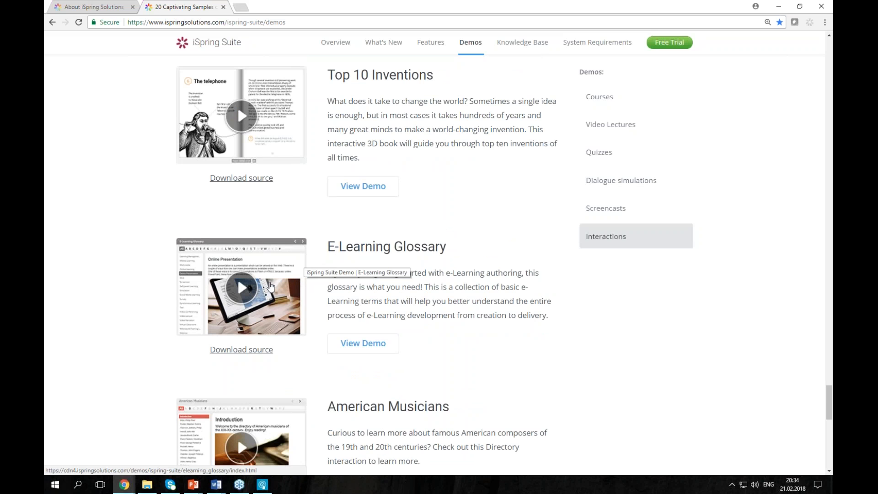
left_click(269, 285)
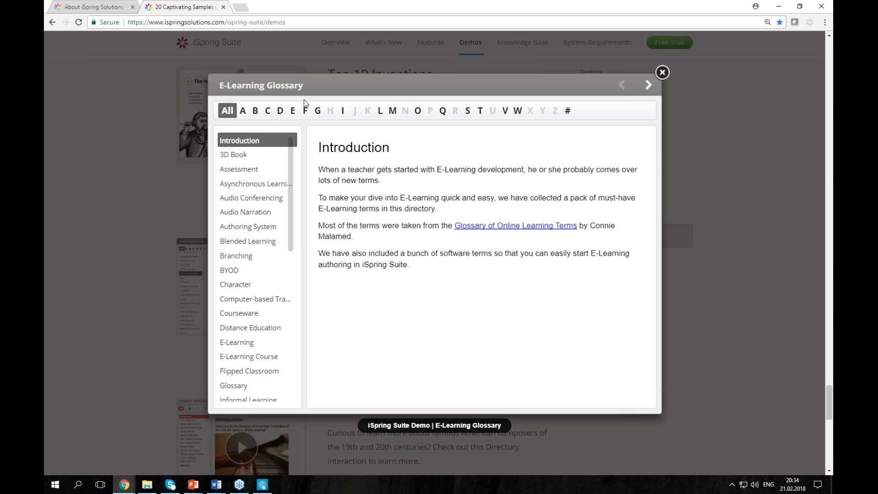
left_click(306, 111)
left_click(280, 141)
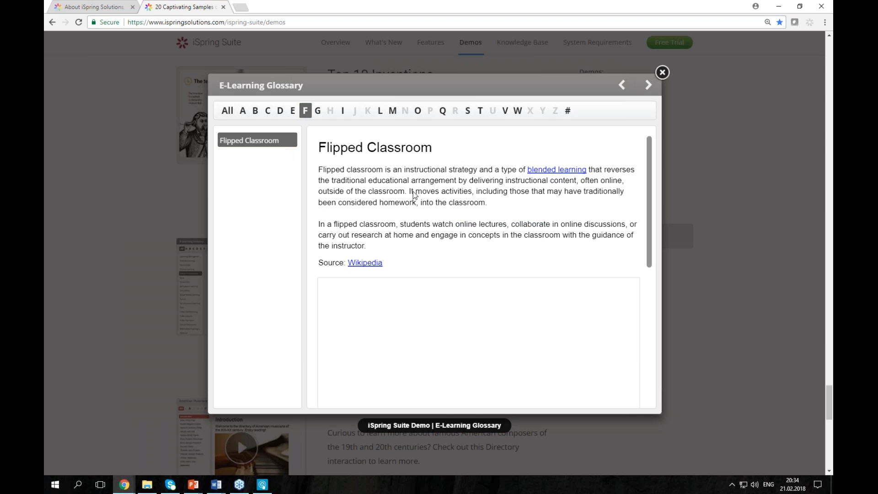
scroll(494, 251, "down", 1)
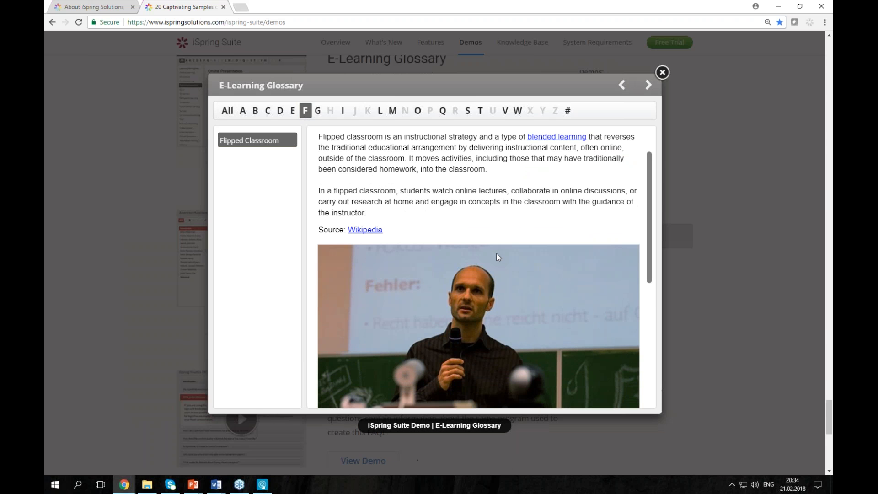
scroll(496, 253, "up", 1)
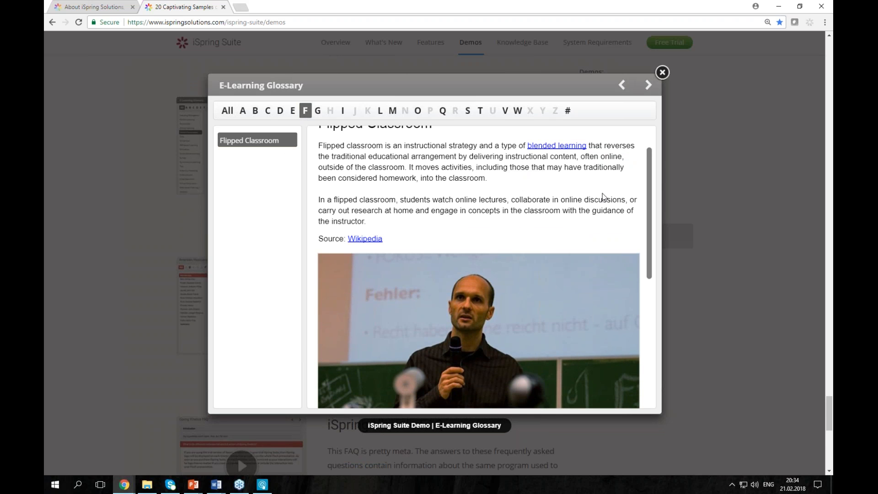
- Show the Online Presentation definition under O, close the glossary, and open the iSpring Visuals FAQ demo
left_click(418, 110)
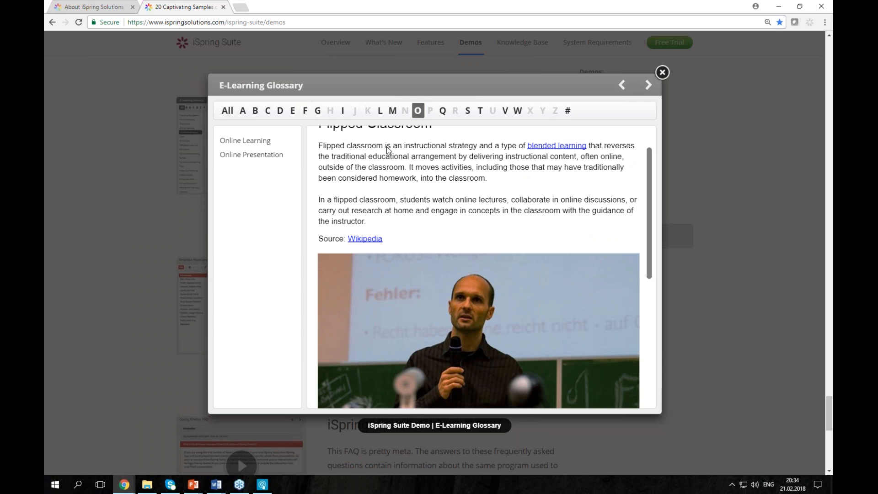
left_click(281, 155)
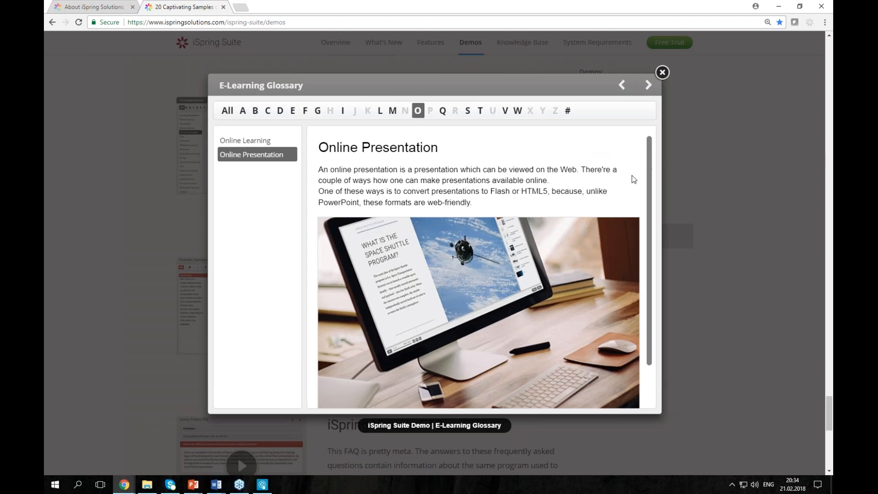
scroll(653, 194, "down", 1)
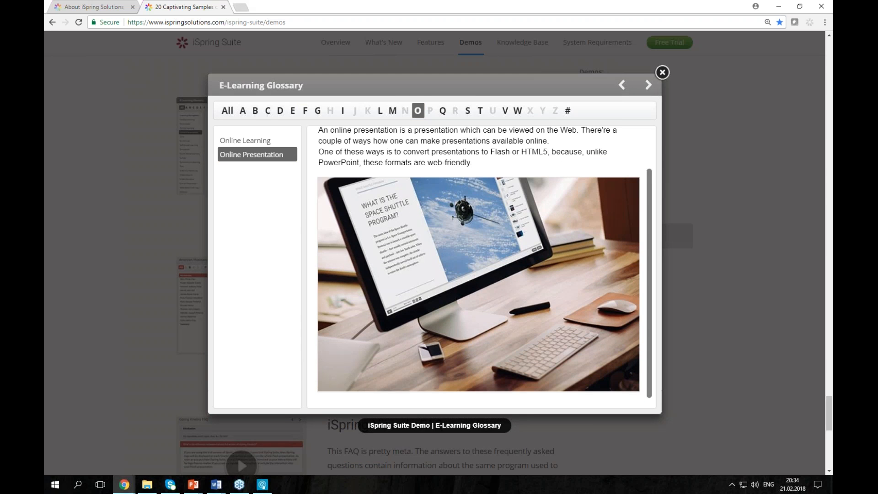
left_click(662, 72)
scroll(510, 219, "down", 3)
left_click(238, 315)
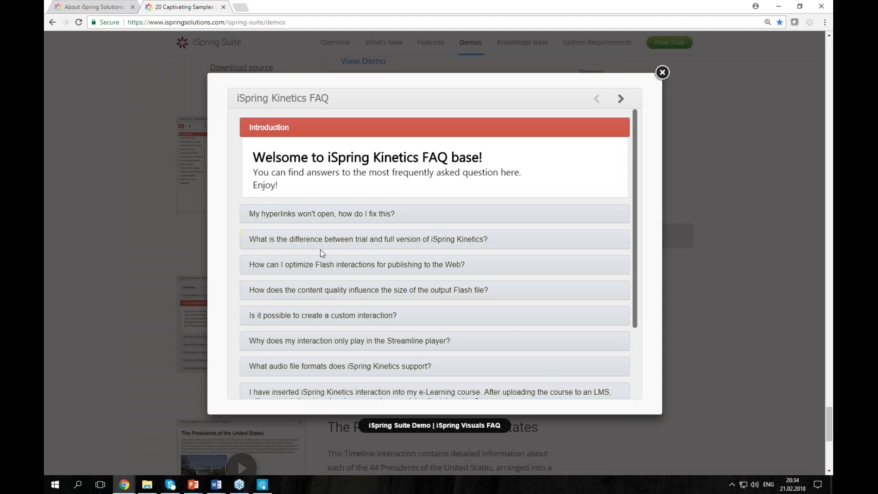
- Expand the FAQ answers on trial versus full version and custom interactions, then close the FAQ
left_click(323, 236)
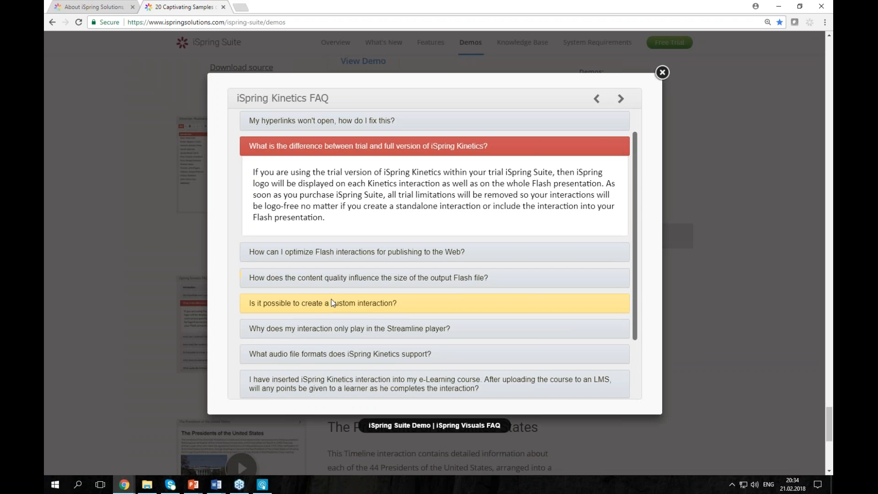
left_click(331, 298)
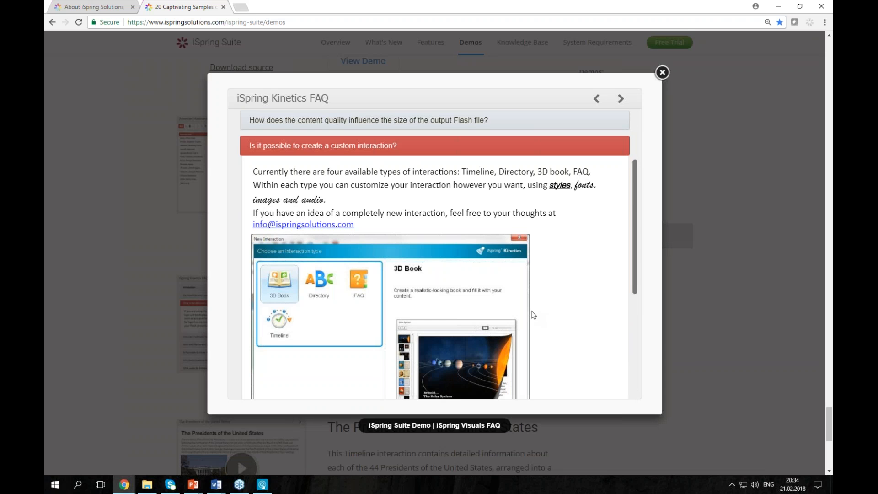
scroll(564, 302, "down", 2)
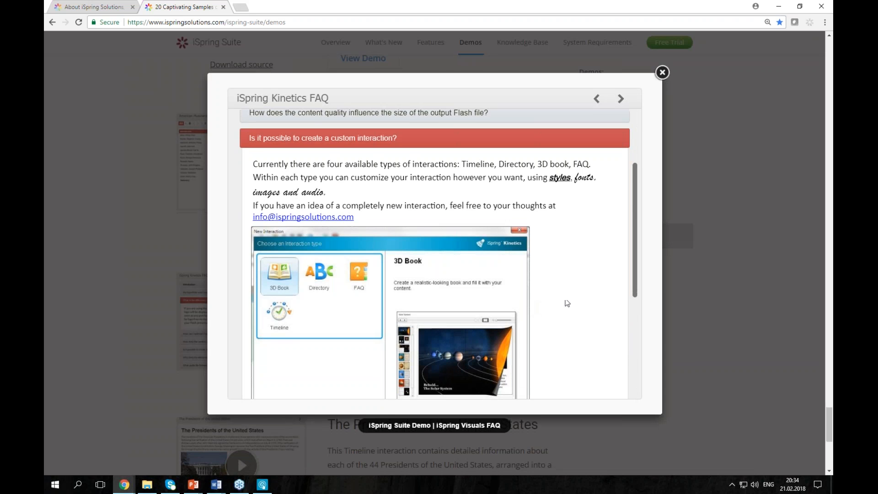
left_click(662, 72)
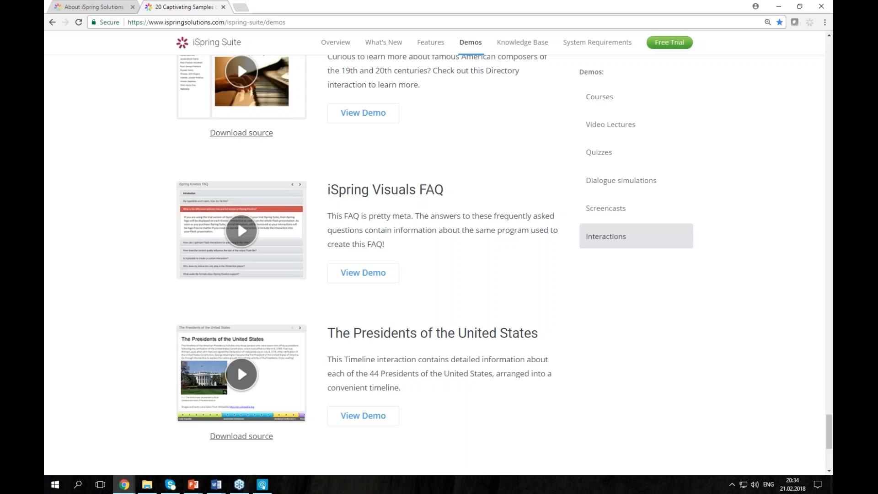
- View William Henry Harrison's entry in the Presidents timeline demo, close it, and minimize Chrome
left_click(276, 385)
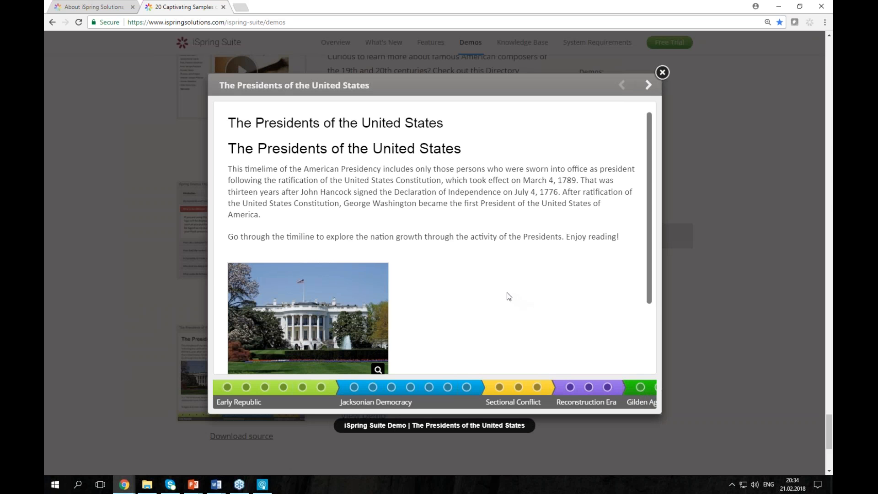
left_click(391, 387)
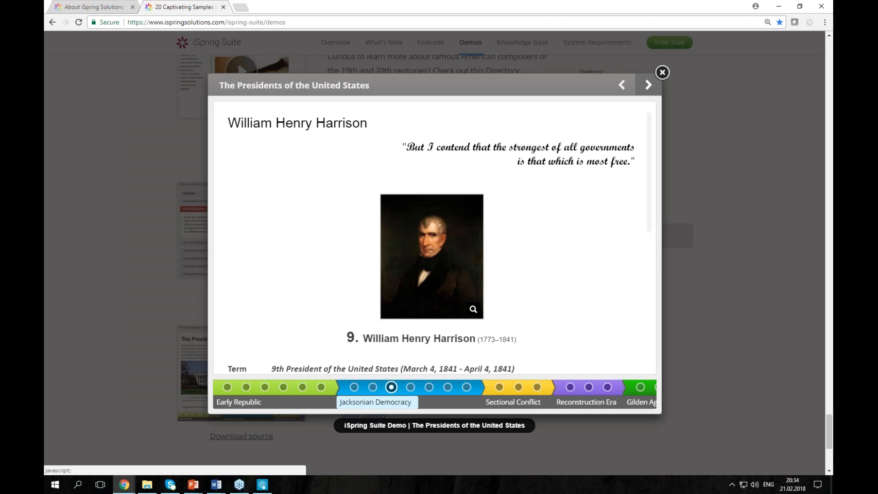
left_click(662, 72)
left_click(776, 12)
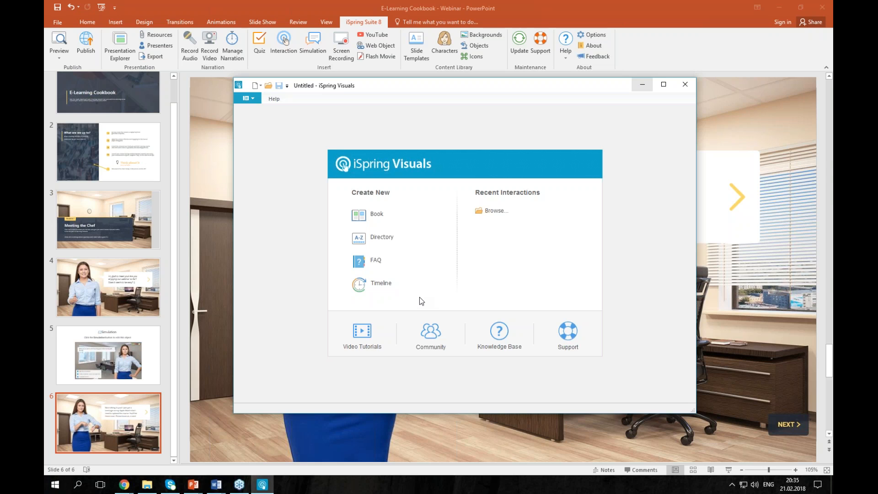
- Close the iSpring Visuals start window without creating an interaction
left_click(684, 85)
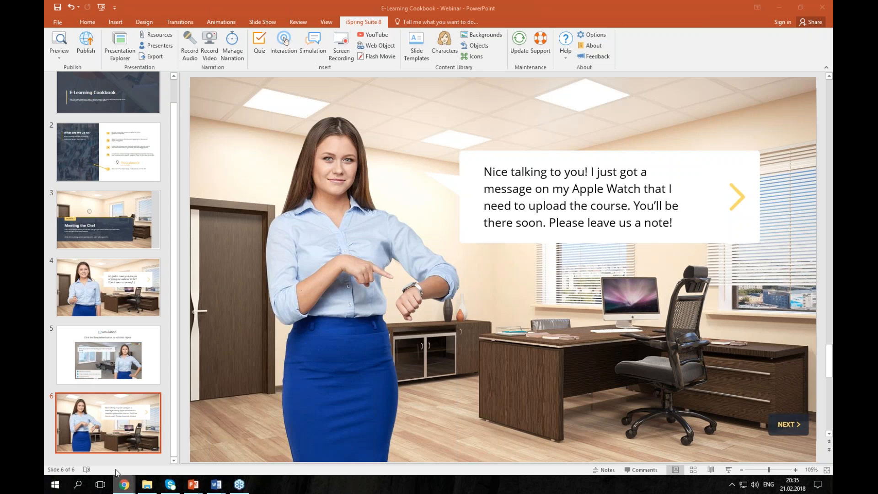
- Insert a new slide 7 after slide 6 and start a new iSpring quiz
left_click(124, 483)
right_click(122, 457)
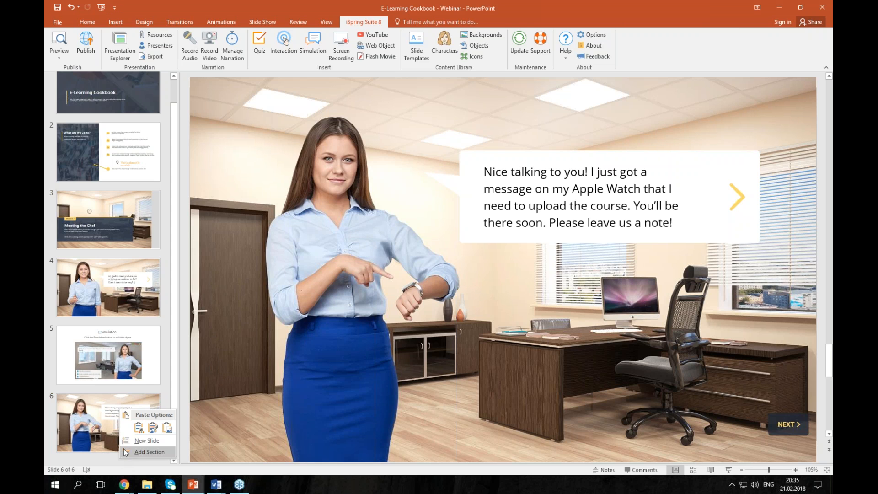
left_click(126, 442)
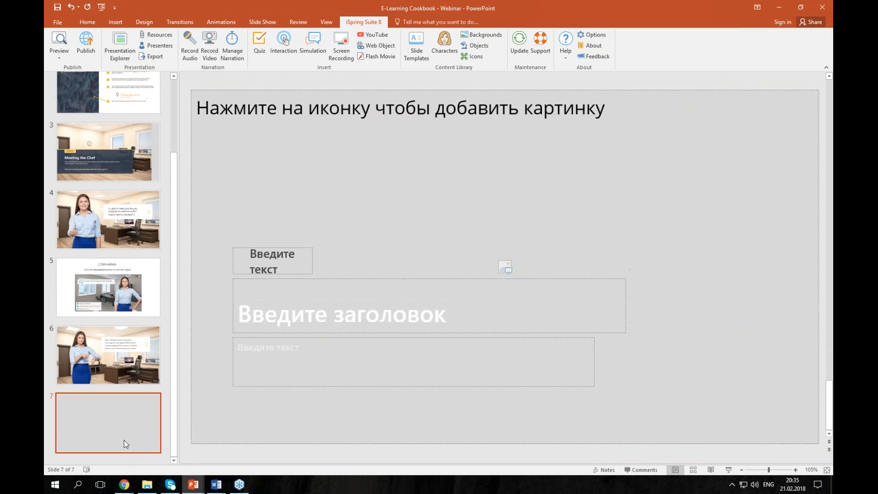
left_click(261, 49)
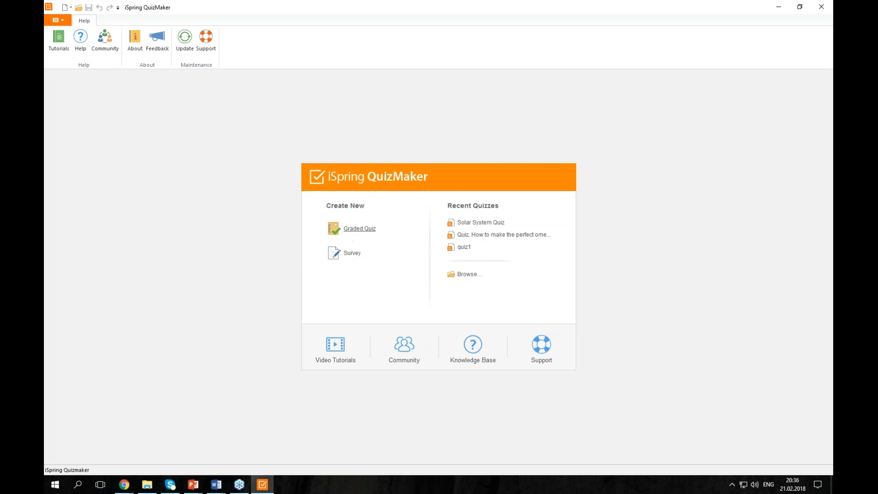
- Create a graded quiz, Webinar Quiz 1, and switch it to Slide View
left_click(353, 233)
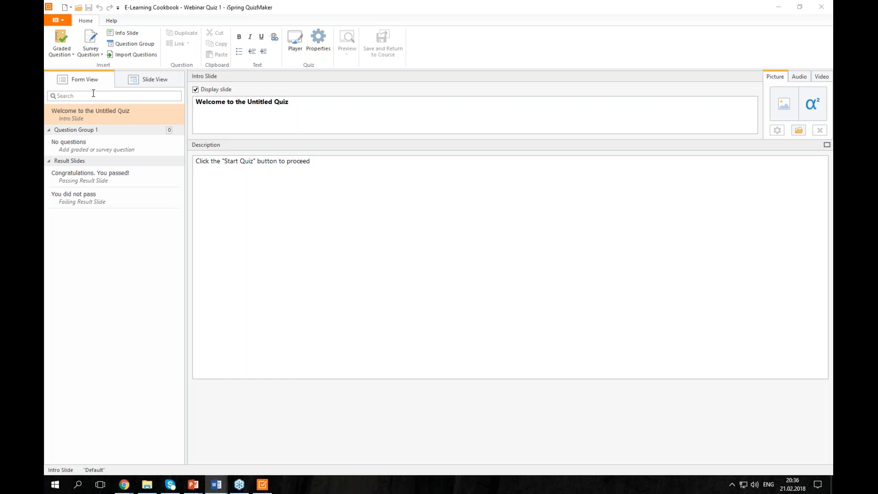
left_click(125, 82)
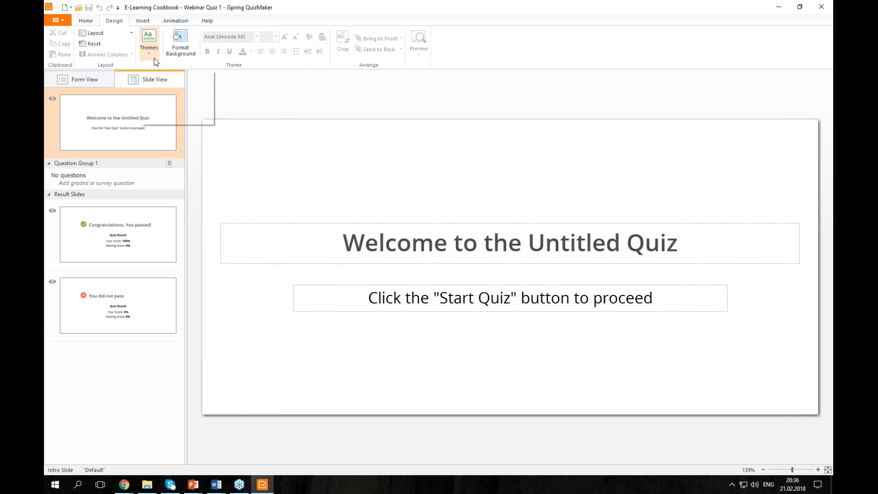
- Apply the Light Brown Gradient theme to the quiz, leaving the background settings unchanged
left_click(149, 42)
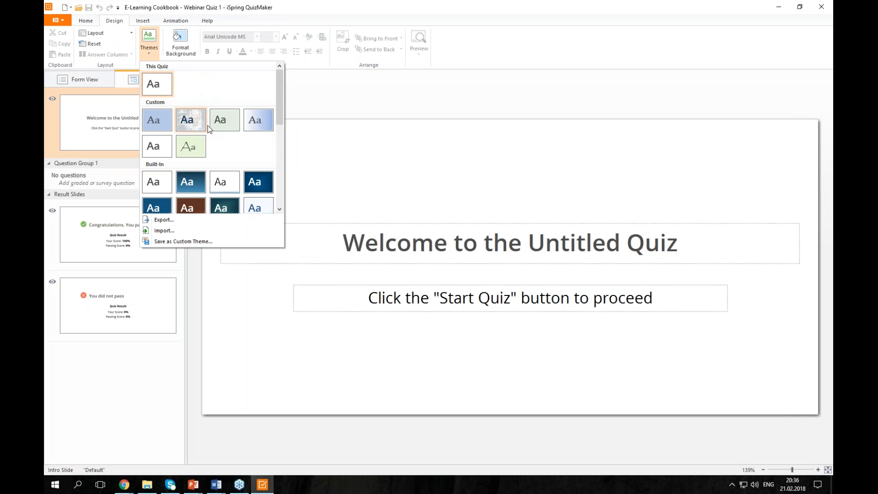
scroll(207, 153, "down", 5)
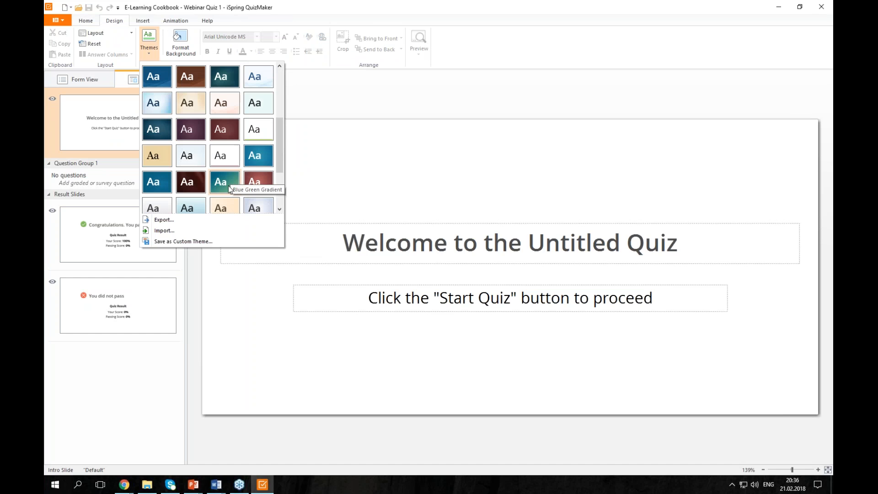
scroll(227, 174, "down", 3)
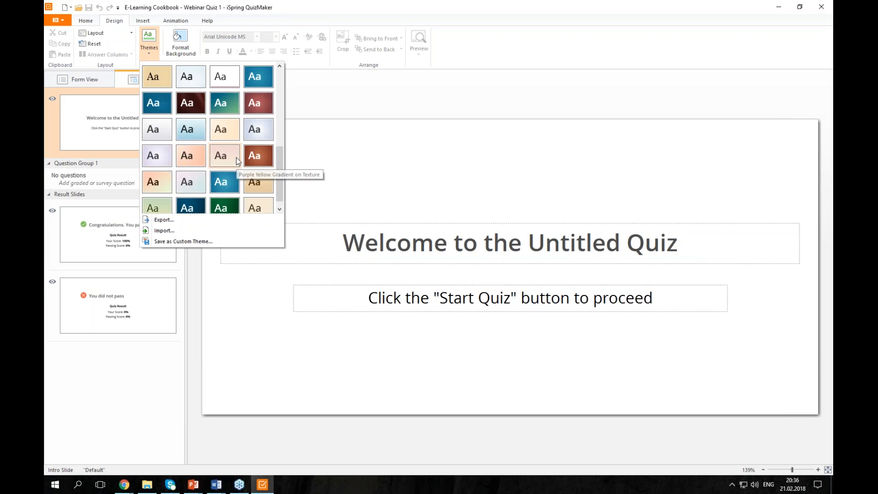
scroll(227, 159, "down", 1)
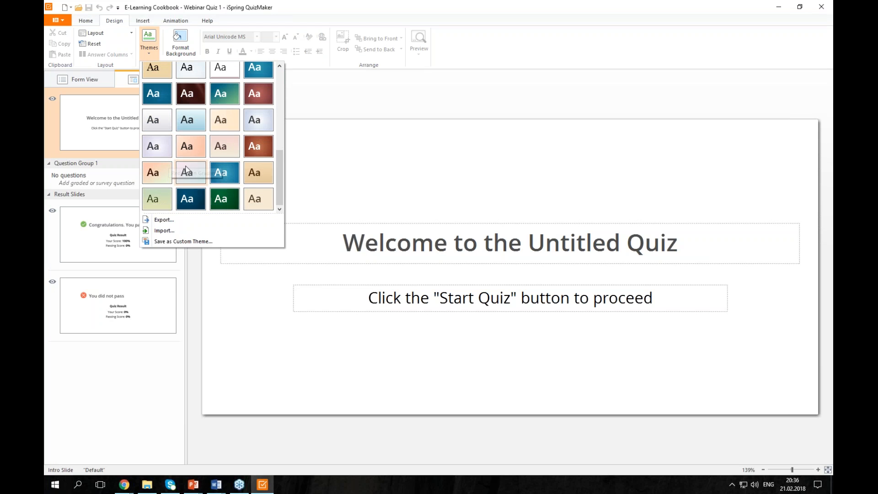
left_click(227, 128)
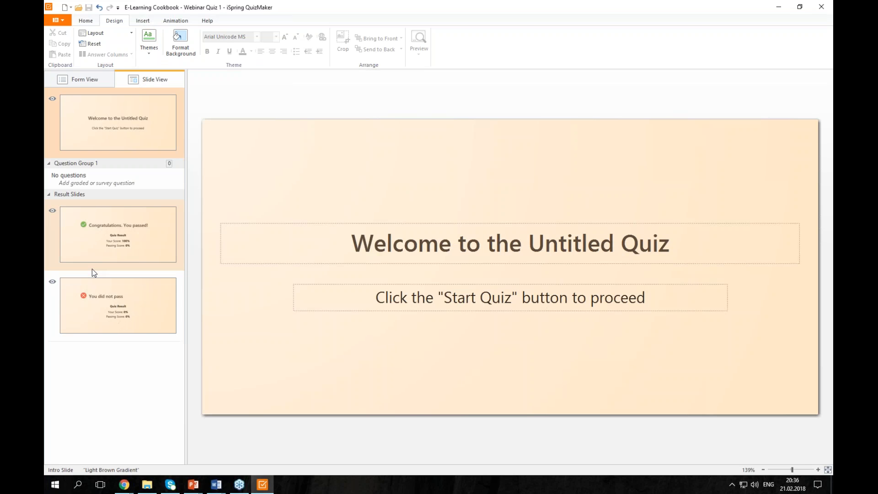
left_click(180, 42)
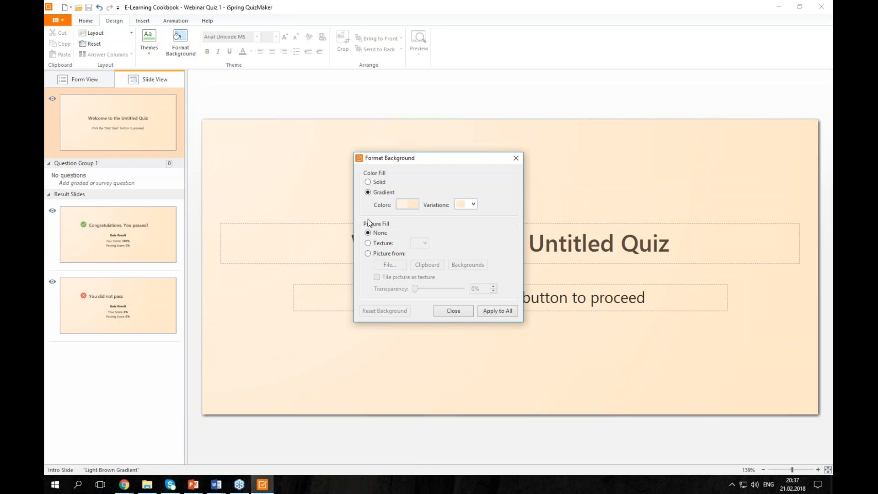
left_click(469, 311)
left_click(89, 19)
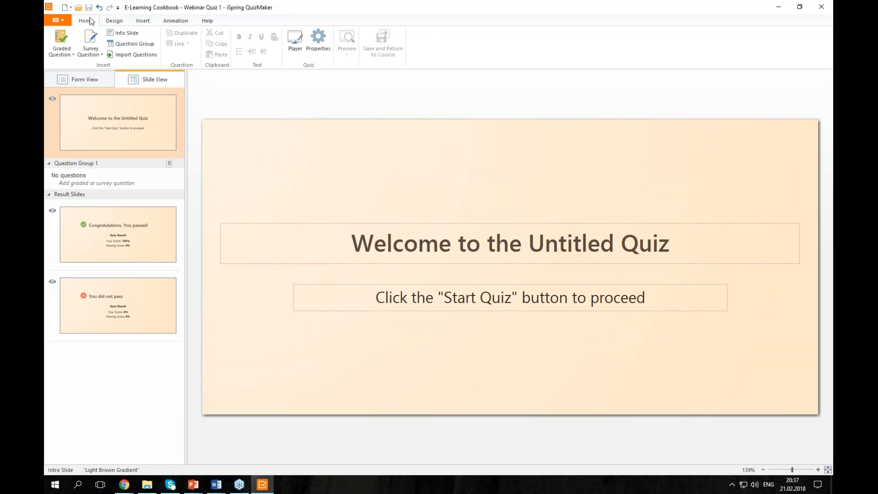
- Browse the graded question types, then add a Pick One survey question
left_click(62, 40)
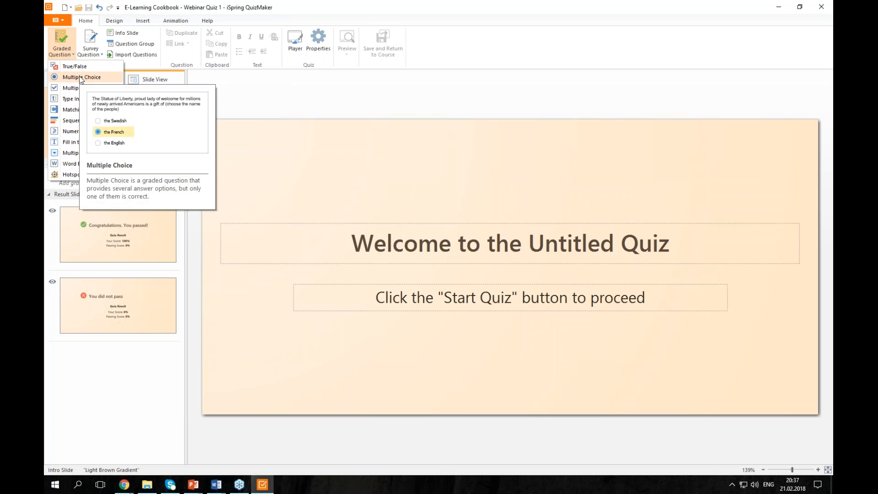
key("alt+Tab")
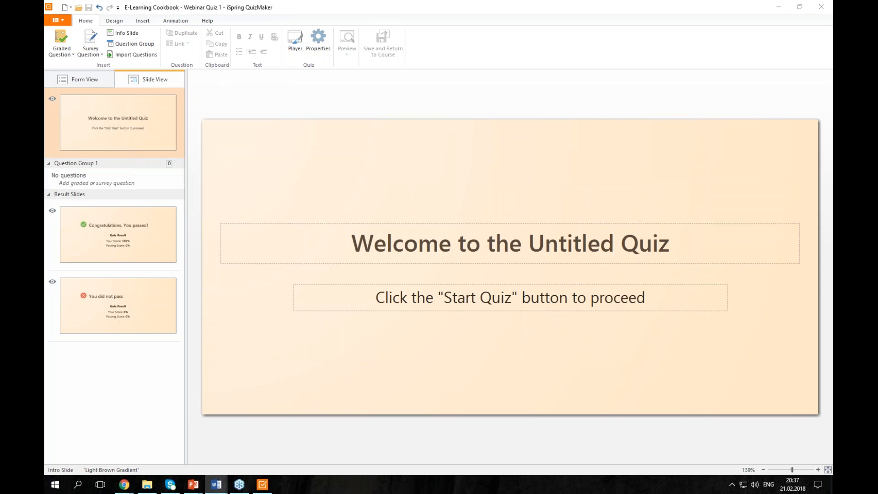
left_click(62, 50)
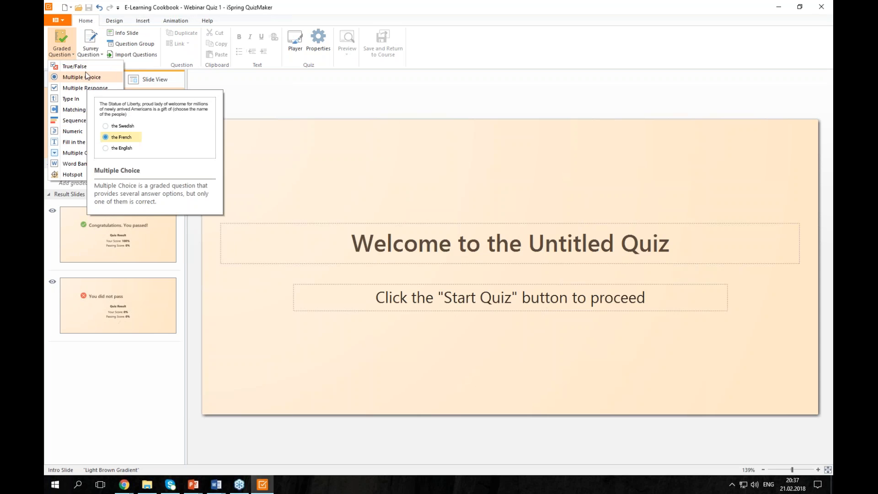
left_click(89, 52)
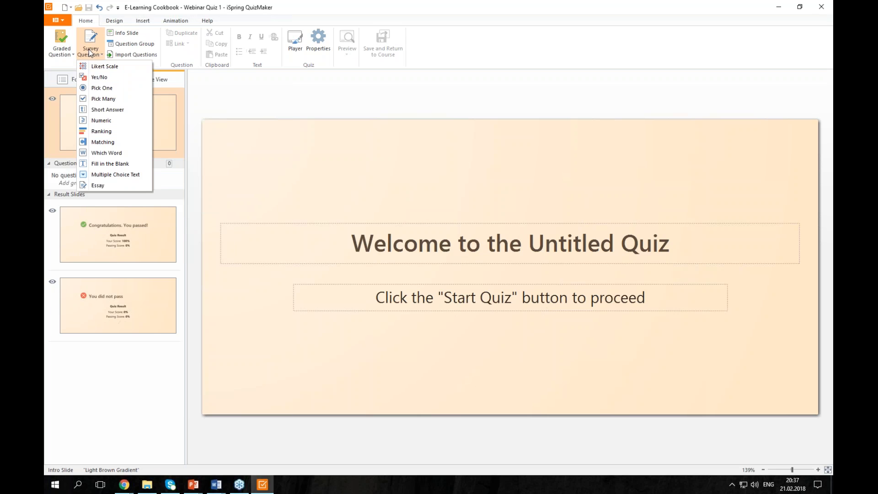
left_click(90, 88)
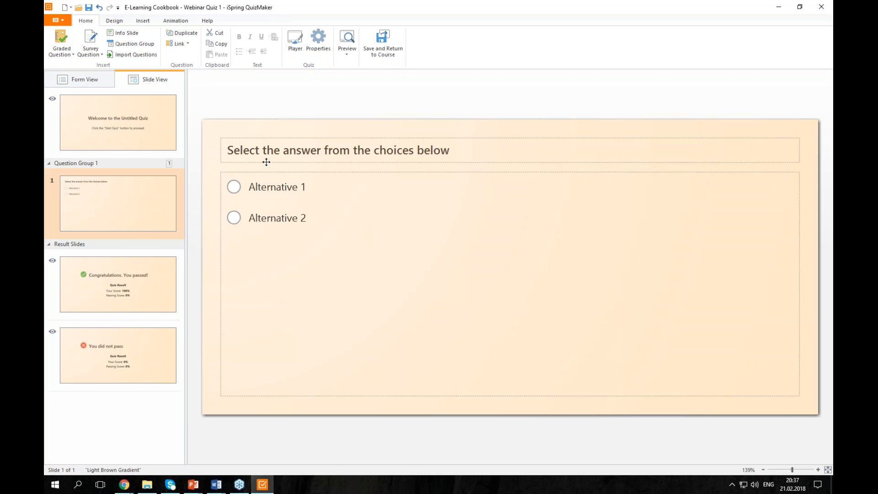
- Paste 'Hi, %USER_NAME%! What features did you like the most?' from Word as the question title
key("alt+Tab")
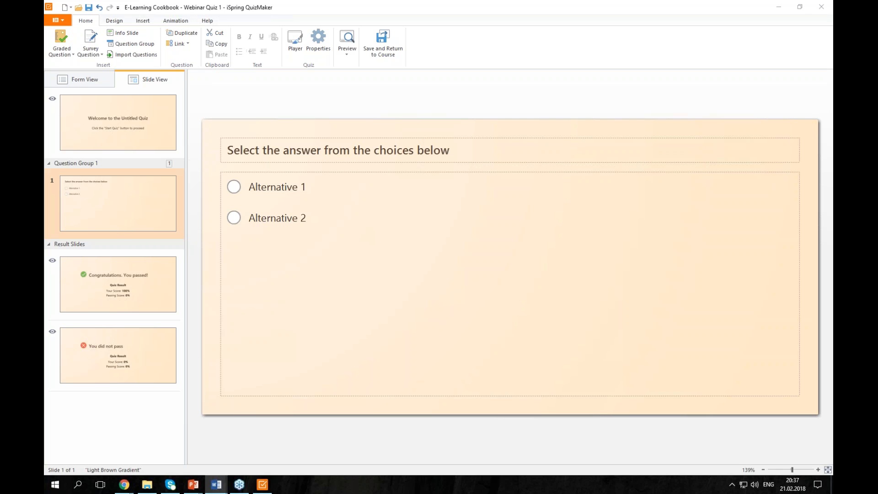
left_click(439, 138)
left_click(462, 157)
key("ctrl+a")
type("Hi, %USER_NAME%! What features did you like the most?")
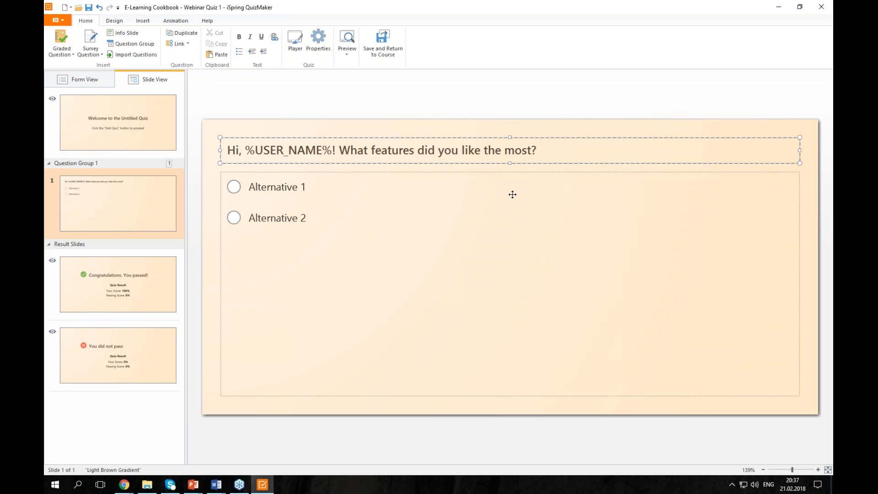
key("alt+Tab")
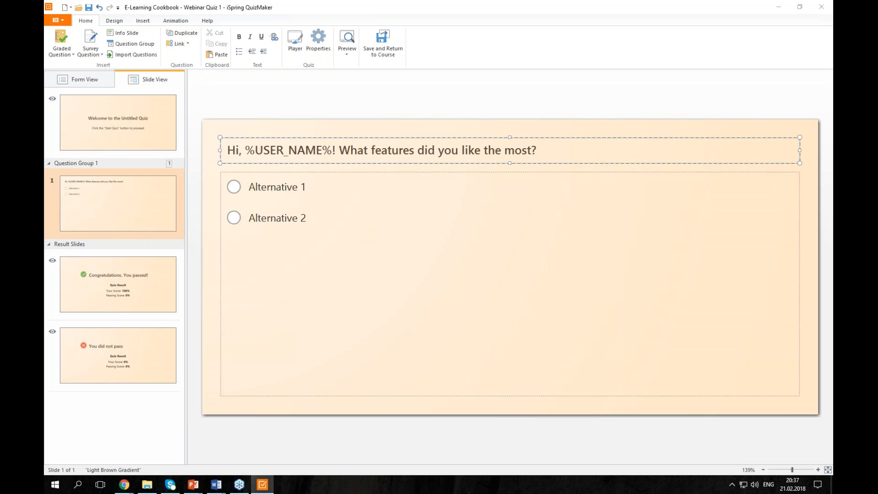
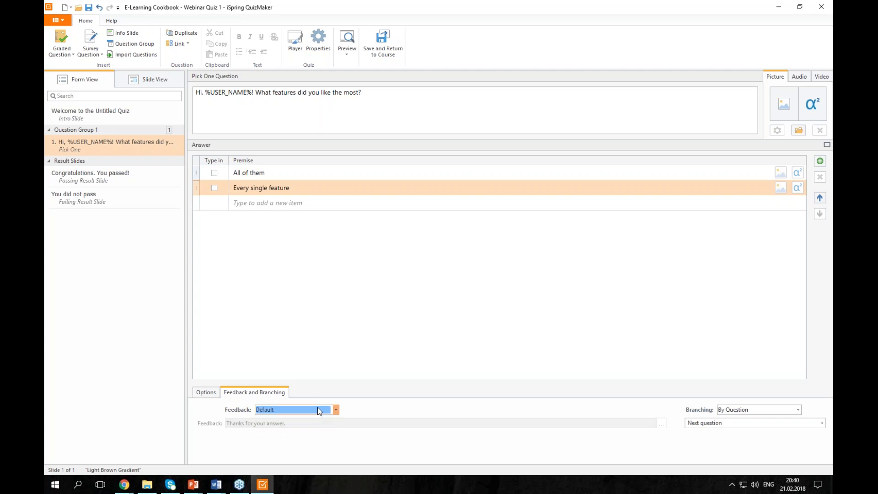
- Switch question 1 to By Question feedback and paste the custom 'That doesn't make sense' message
left_click(321, 437)
left_click(316, 424)
type("That doesn't make sense, Max")
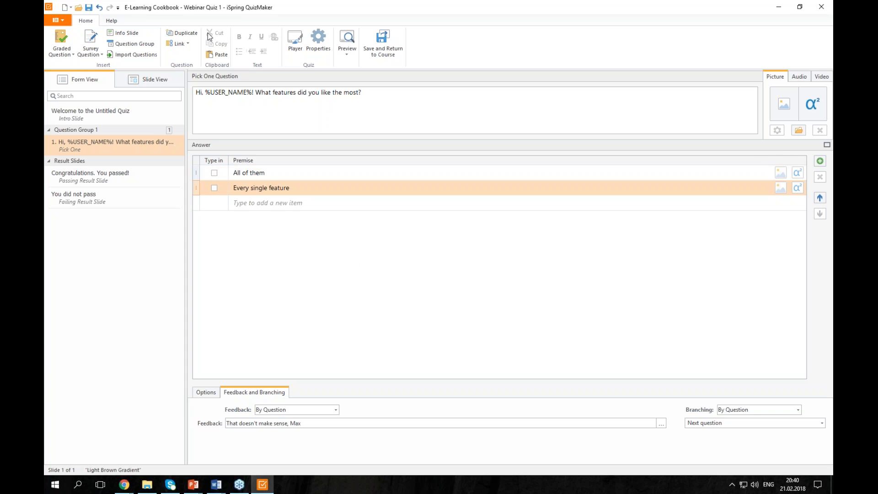
left_click(61, 46)
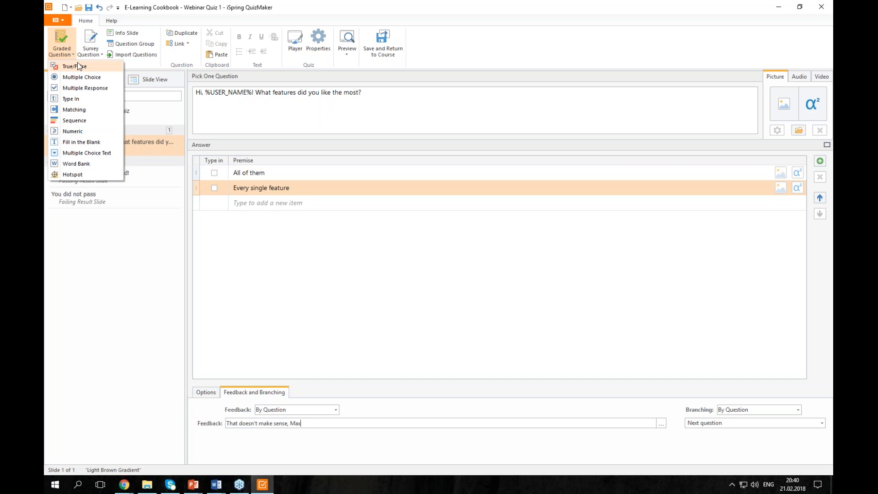
- Add a True/False question and paste 'Are you doing ok? :)' from Word as its text
left_click(76, 62)
key("alt+Tab")
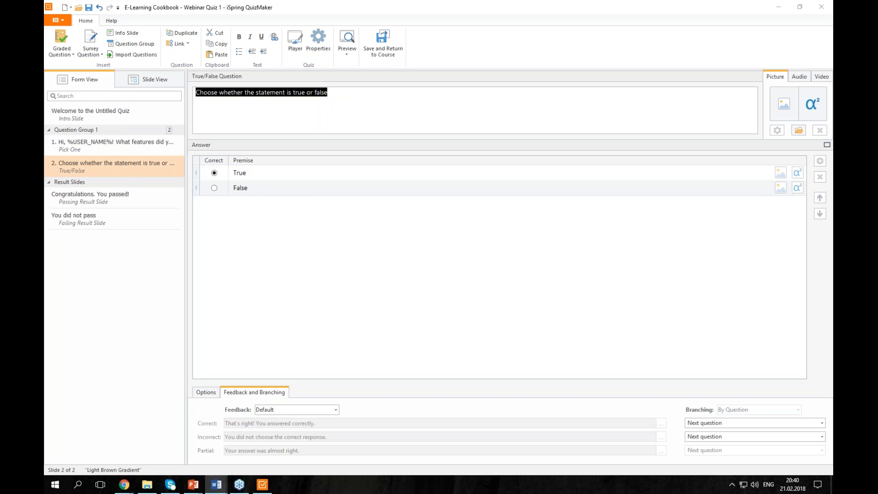
left_click(363, 107)
type("Are you doing ok? :)")
key("ctrl+a")
type("Are you doing ok? :)")
- Replace the True and False answers with the two custom answer texts copied from Word
key("alt+Tab")
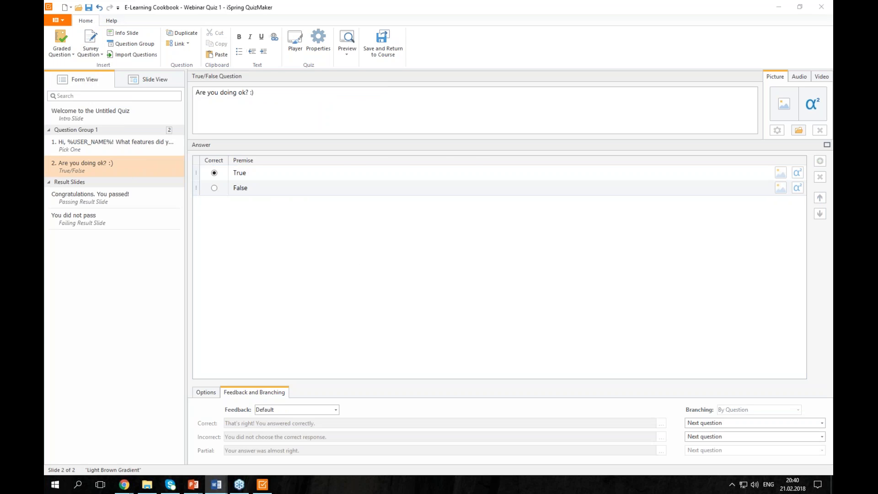
key("alt+Tab")
double_click(286, 172)
type("Yeah - we are also excited about posting it online! :)")
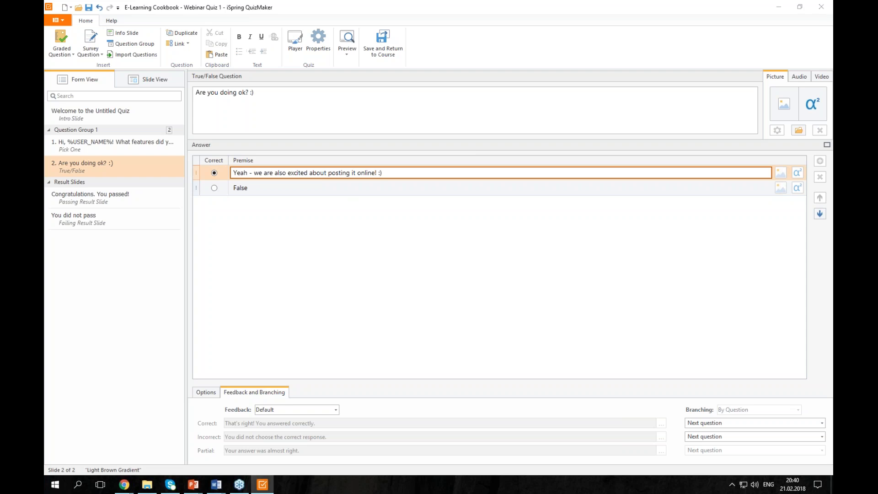
key("alt+Tab")
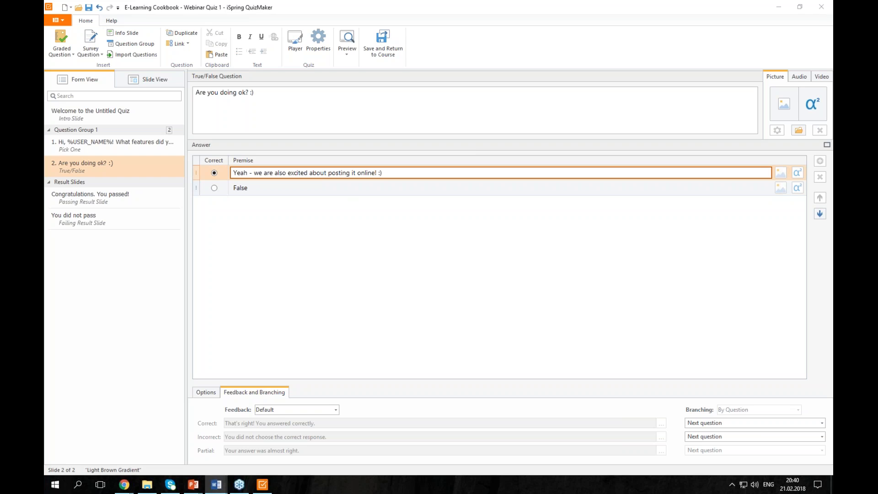
double_click(263, 188)
type("Come on, Max - you're boring!")
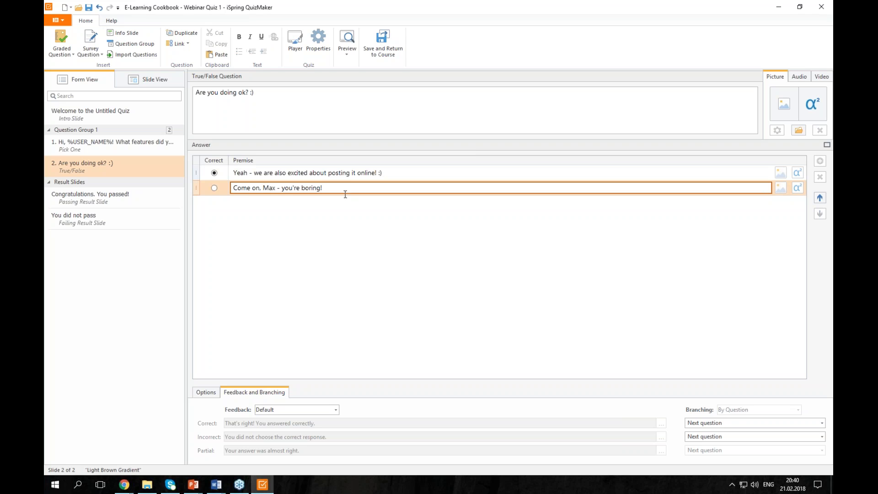
left_click(507, 173)
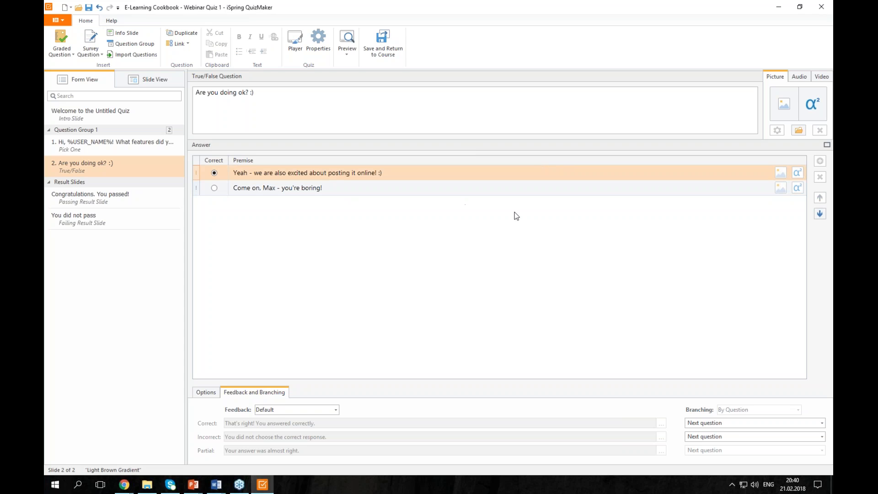
- Set the question's feedback to By Question, keeping the default correct/incorrect messages
key("alt+Tab")
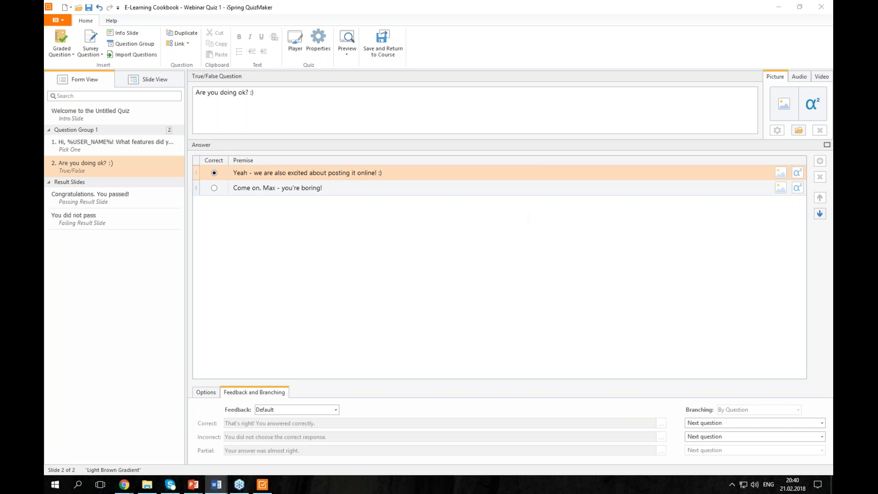
key("alt+Tab")
left_click(298, 409)
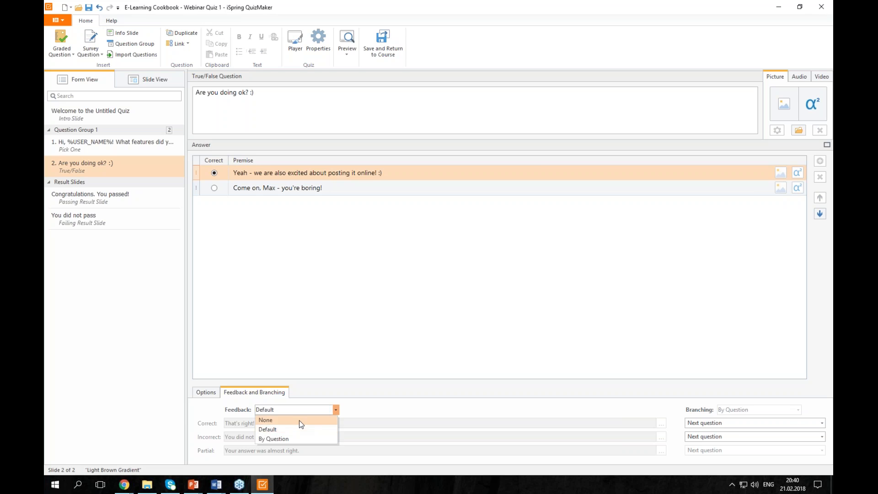
left_click(304, 439)
left_click(305, 423)
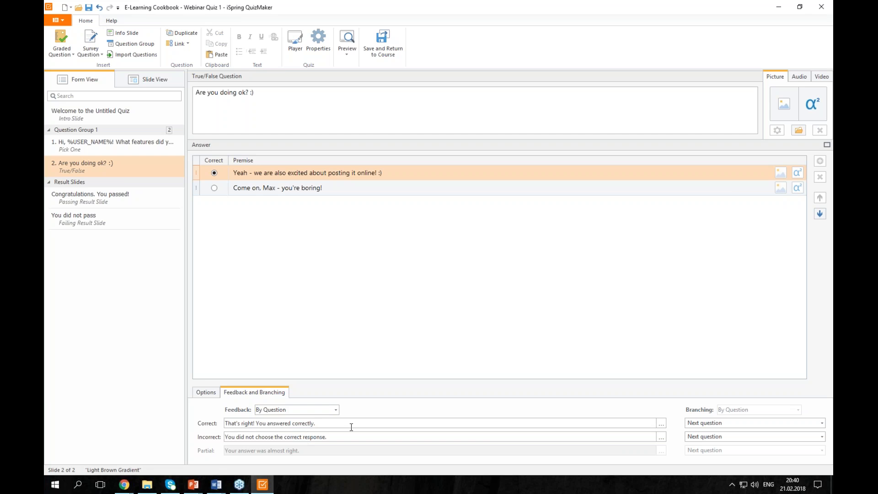
left_click(89, 52)
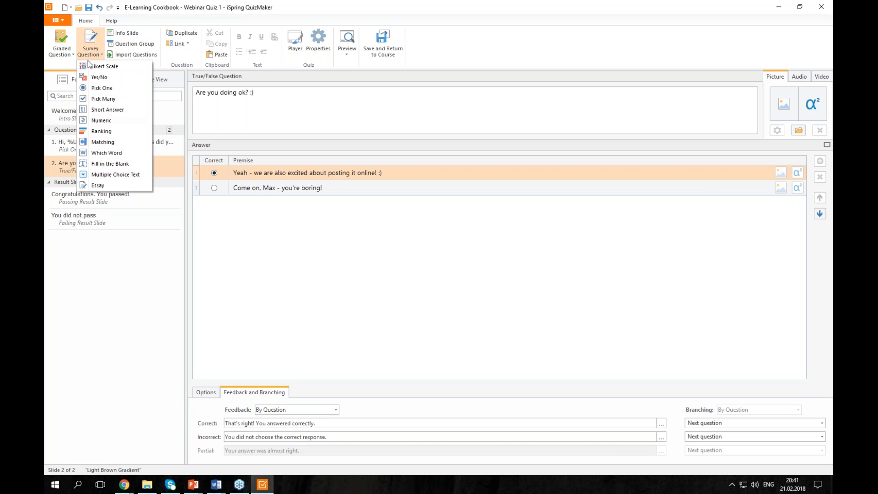
- Add an Essay survey question with the text 'Could you please give us some feedback? :) Thanks!'
left_click(95, 185)
key("alt+Tab")
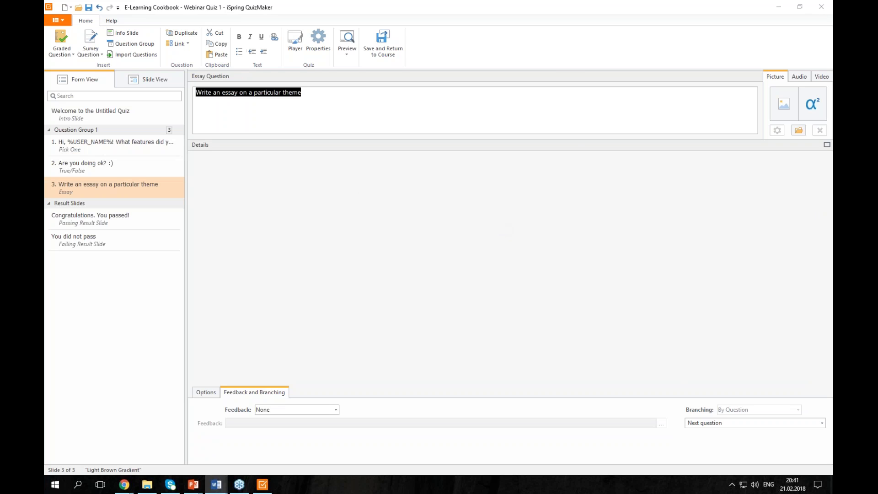
left_click(338, 133)
key("ctrl+a")
type("Could you please give us some feedback? :) Thanks!")
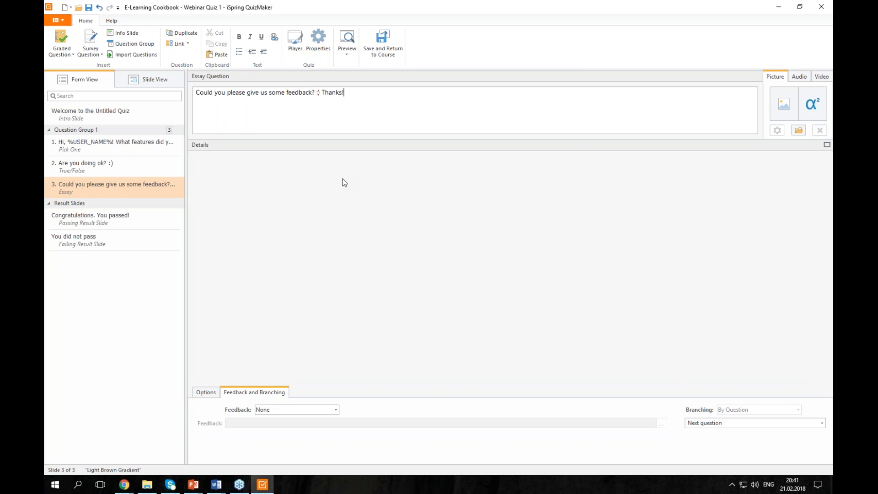
- In Slide View, shrink the essay answer box to a smaller size
left_click(169, 87)
left_click(529, 264)
left_click_drag(800, 396, 644, 330)
left_click(570, 383)
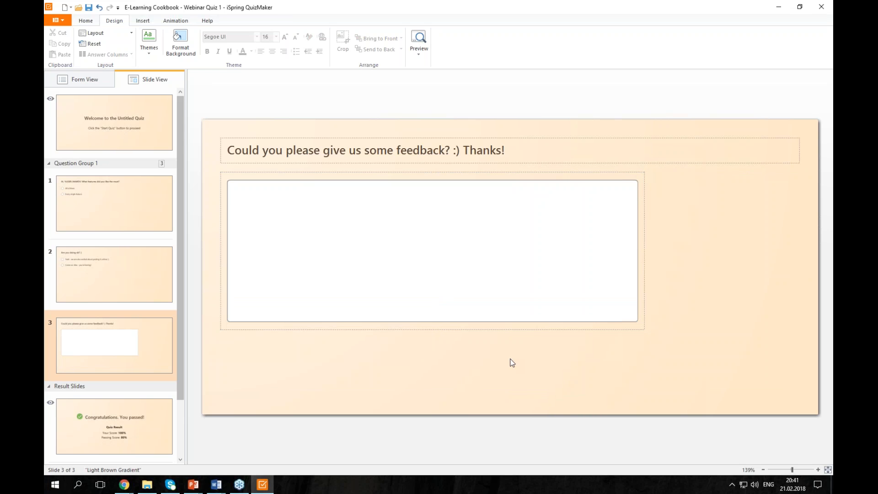
left_click(418, 53)
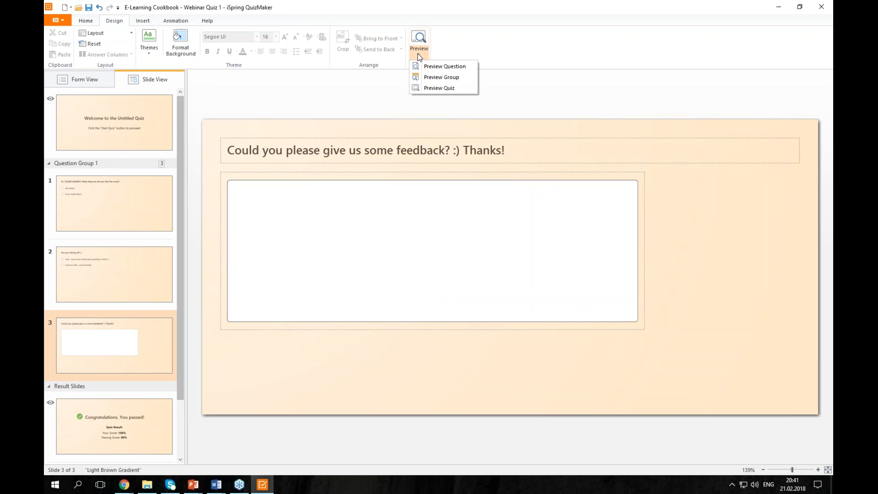
left_click(432, 88)
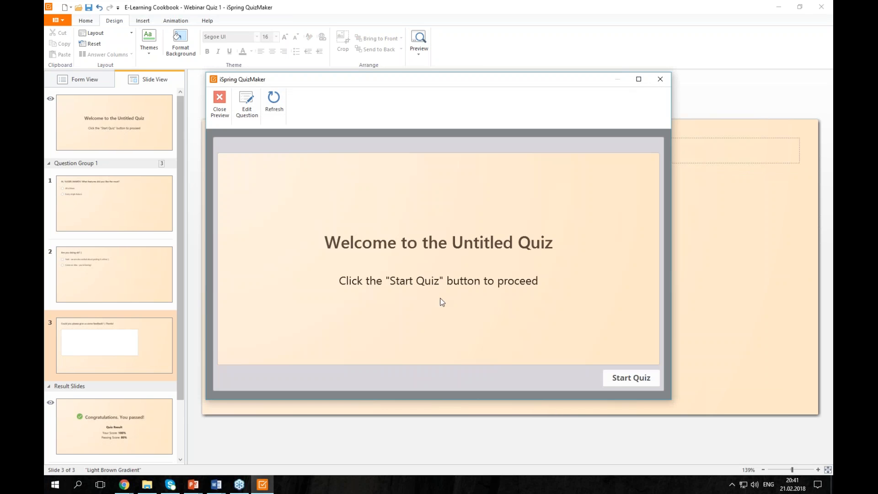
left_click(642, 378)
left_click(297, 206)
left_click(636, 379)
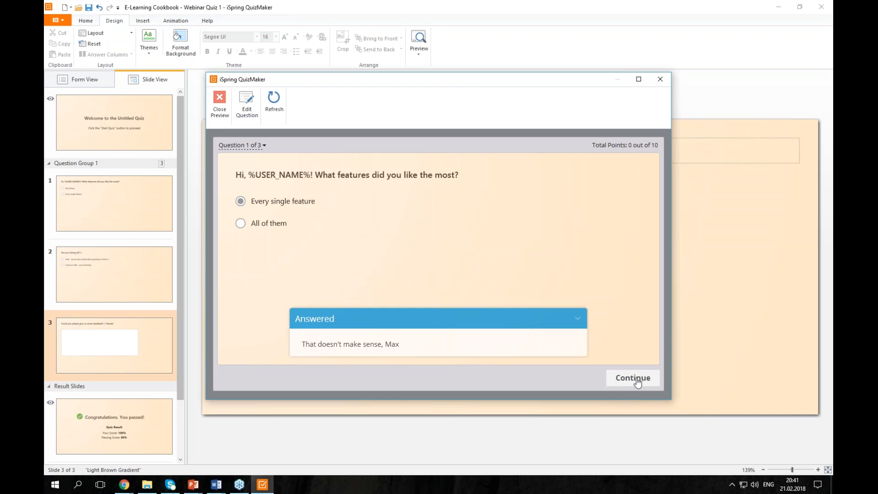
left_click(637, 382)
left_click(302, 223)
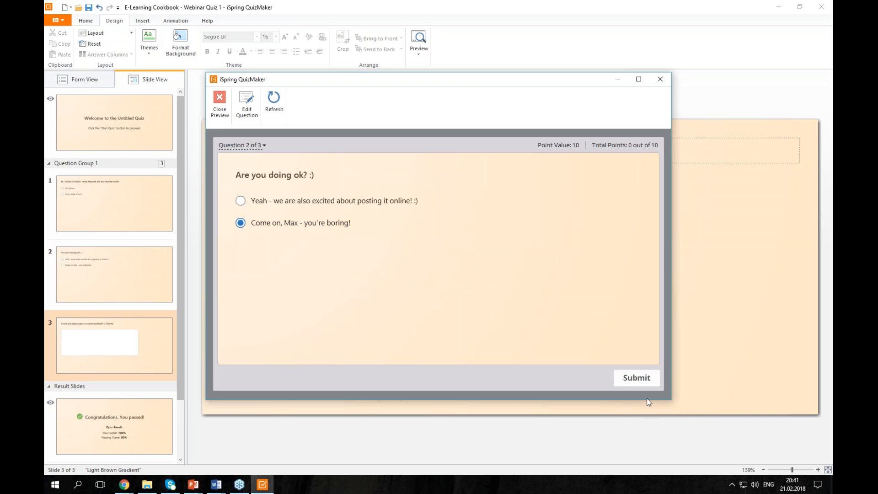
left_click(644, 386)
left_click(638, 380)
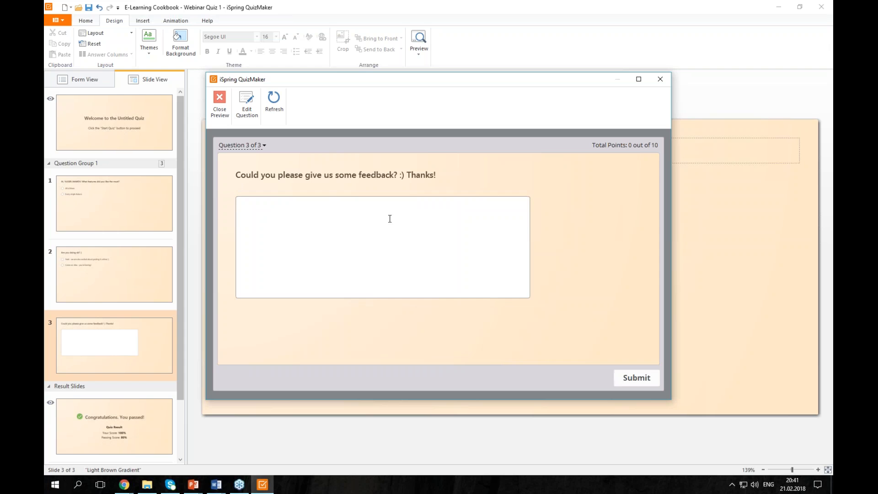
left_click(386, 255)
type("Test")
left_click(653, 381)
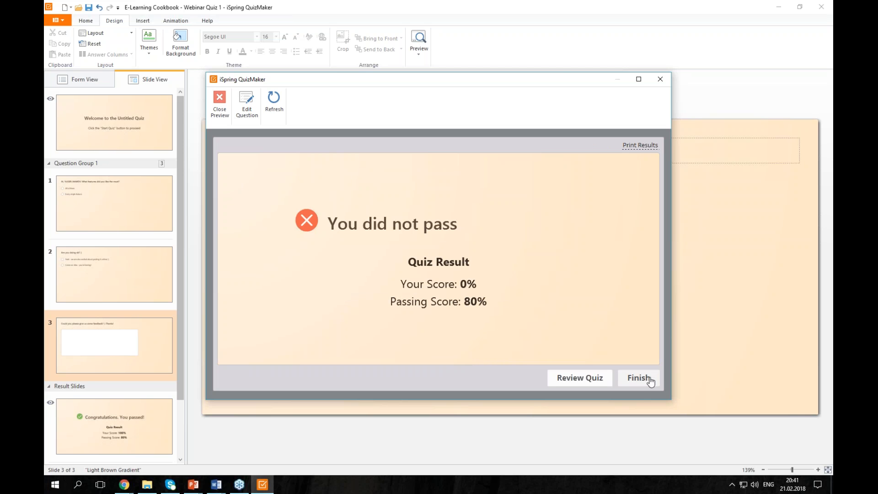
left_click(651, 379)
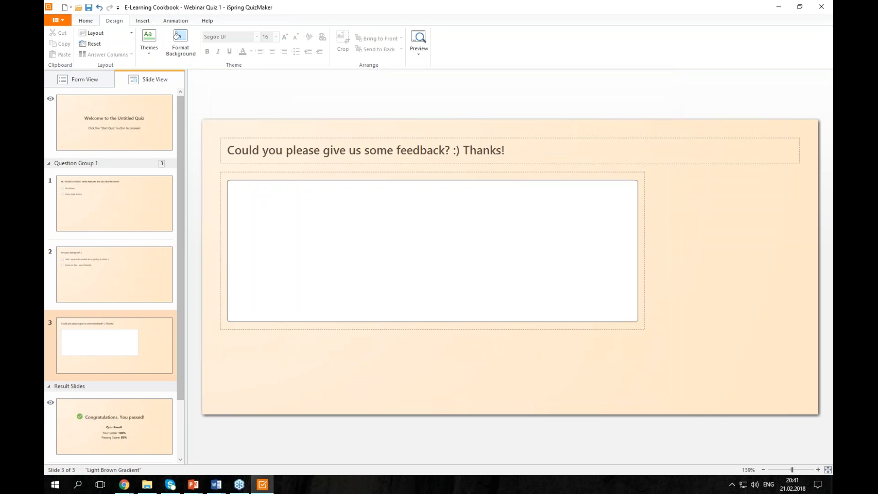
- Turn on Show results by groups for the passing result slide
left_click(156, 427)
left_click(76, 79)
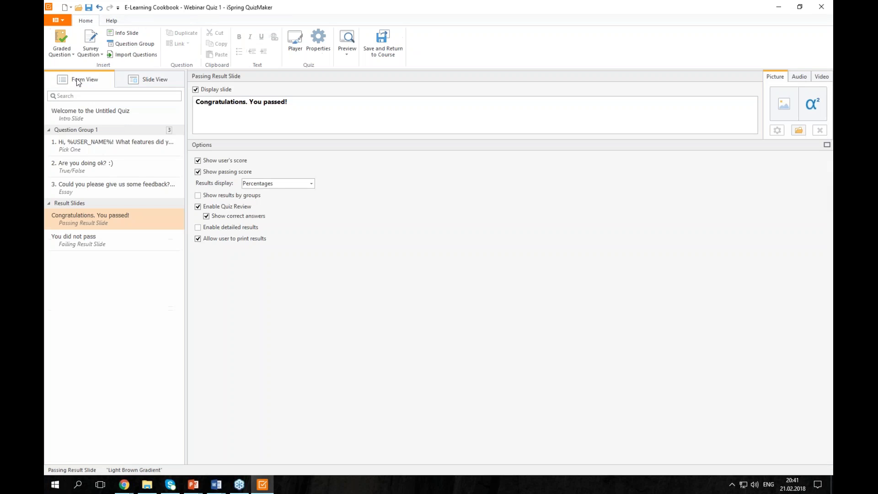
left_click(264, 194)
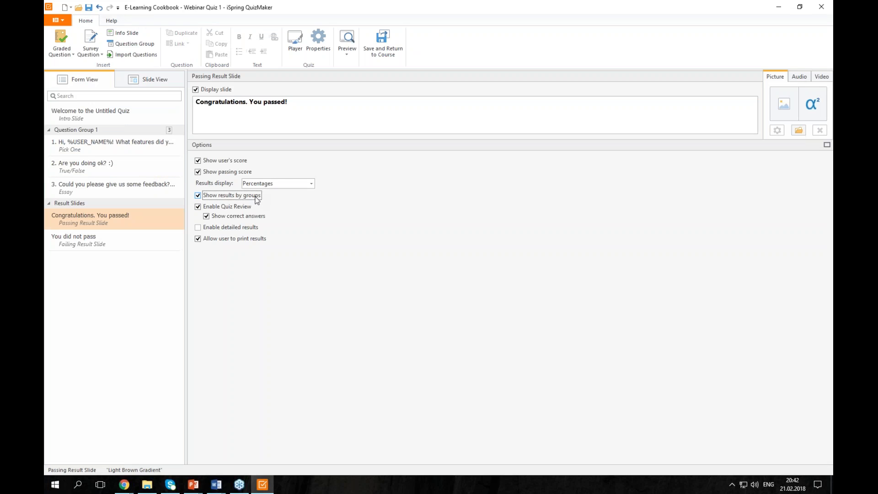
- Add Question Group 2 with three True/False questions and review the passing result slide in Slide View
left_click(123, 44)
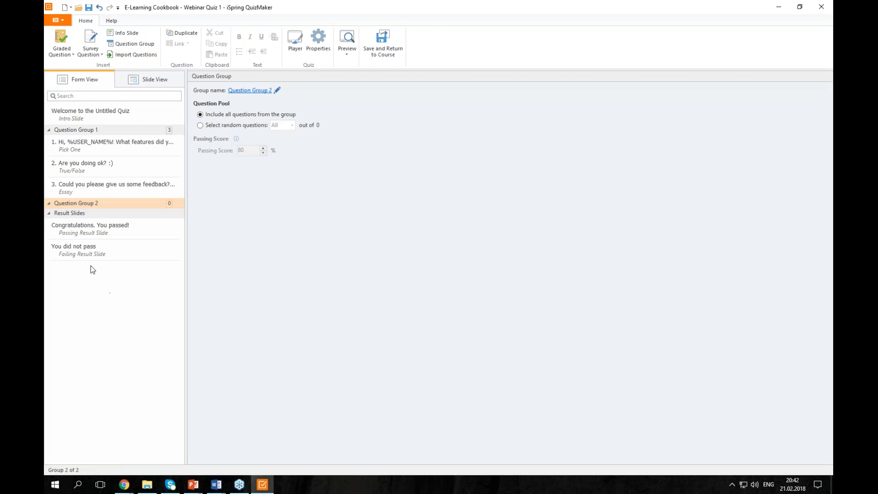
left_click(68, 48)
left_click(68, 68)
left_click(64, 49)
left_click(64, 67)
left_click(62, 44)
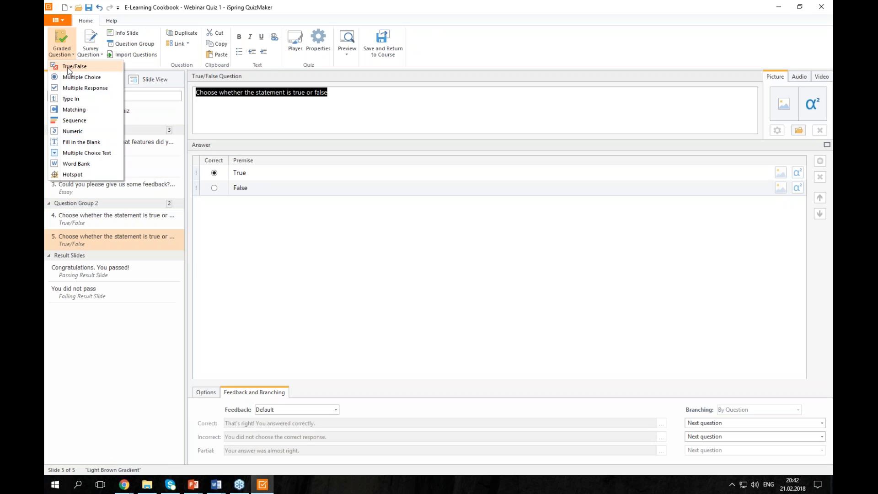
left_click(69, 68)
left_click(140, 73)
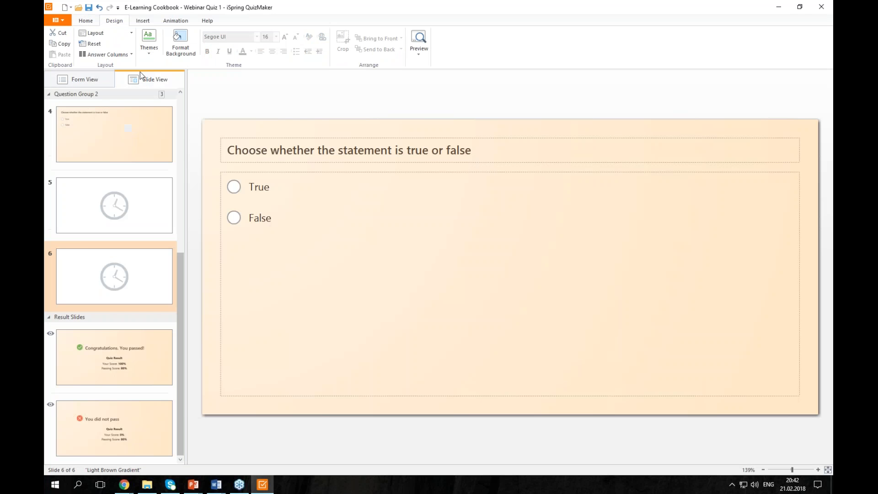
left_click(107, 333)
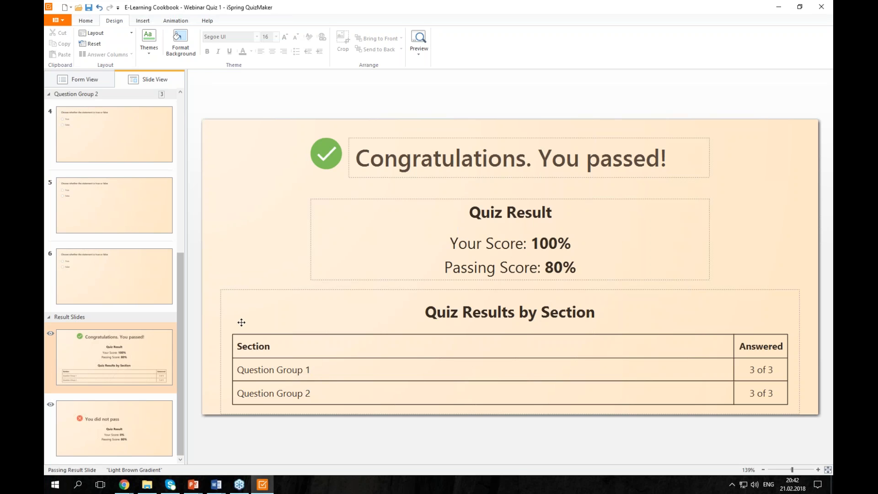
left_click(94, 76)
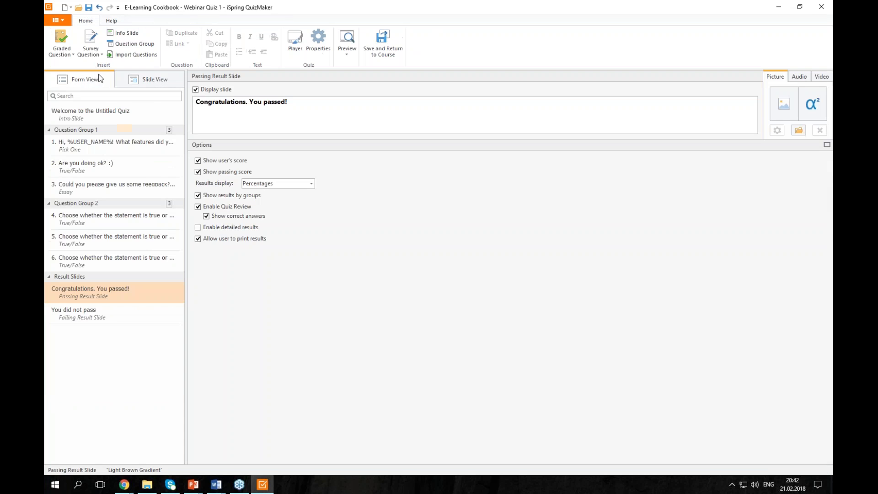
- Add an info slide as item 7 in Question Group 2, then open Quiz Properties from Form View
left_click(128, 33)
left_click(175, 80)
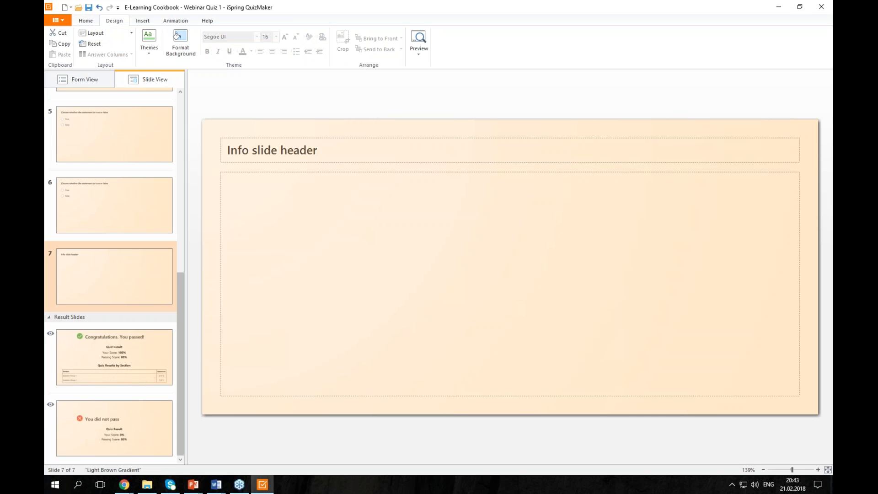
left_click(105, 75)
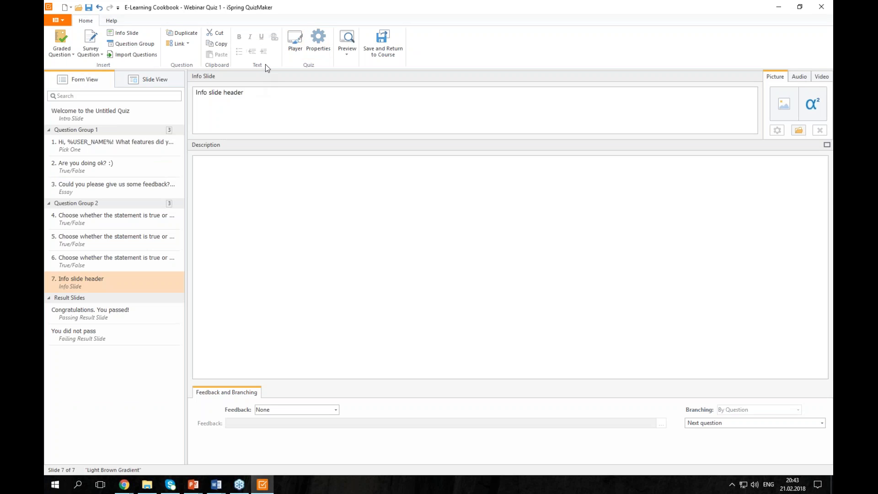
left_click(316, 43)
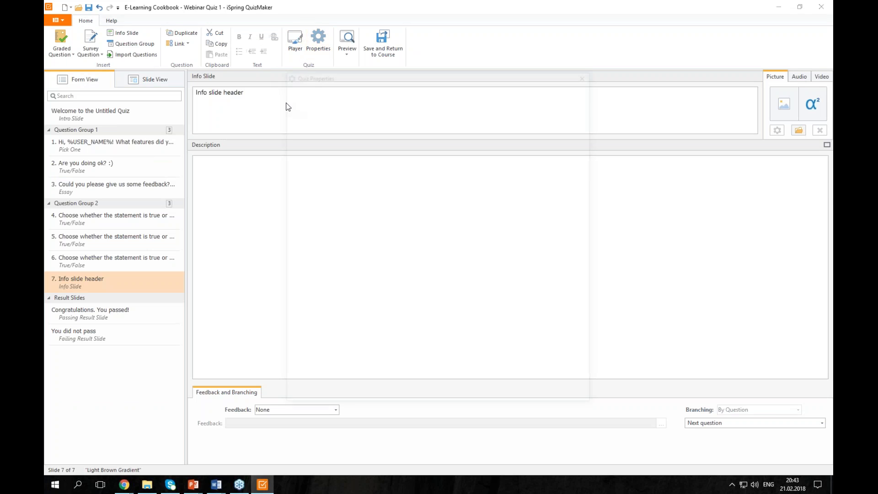
- Review the Question Defaults and the Navigation settings with their presets
left_click(305, 134)
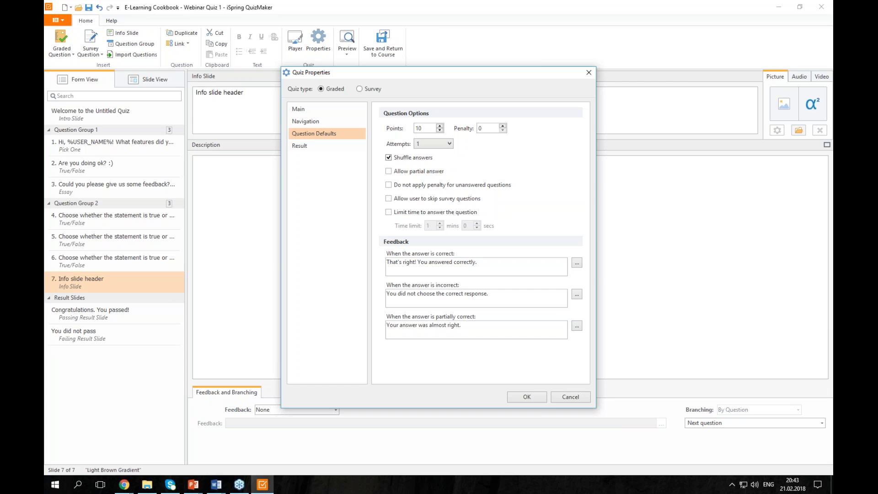
left_click(311, 124)
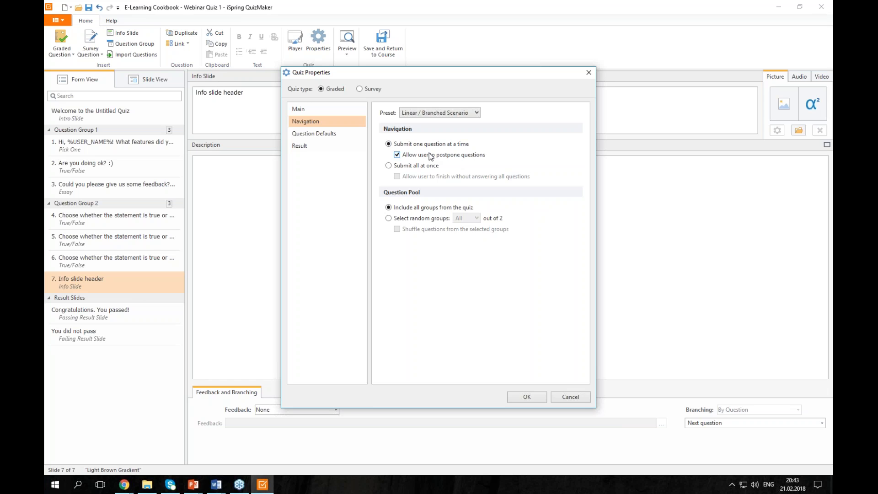
left_click(440, 113)
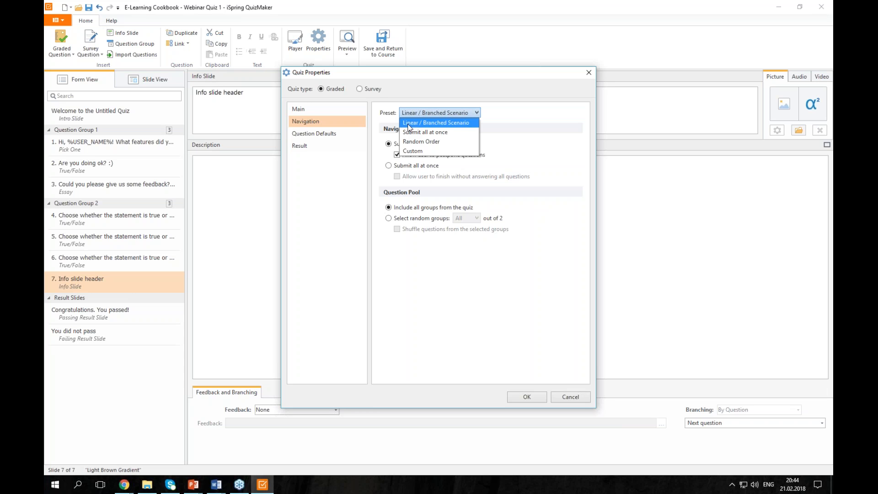
- Set the quiz's Attempts to Unlimited on the Main page and confirm with OK
left_click(349, 108)
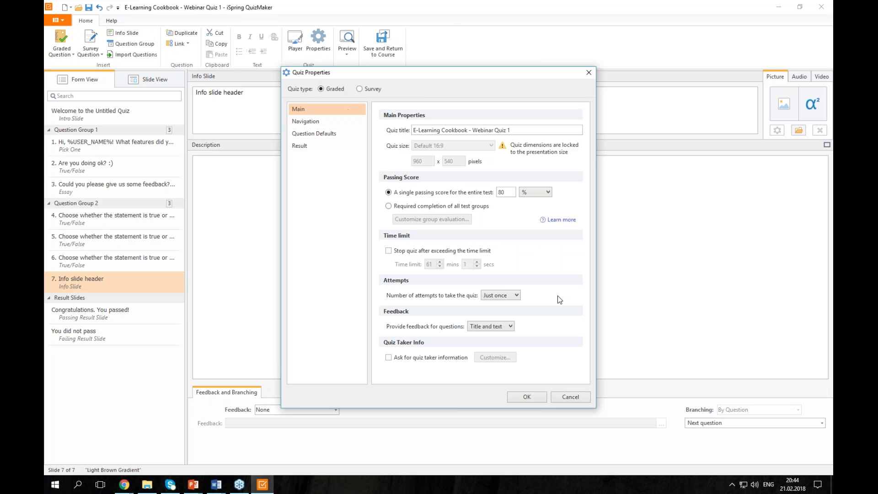
left_click(498, 295)
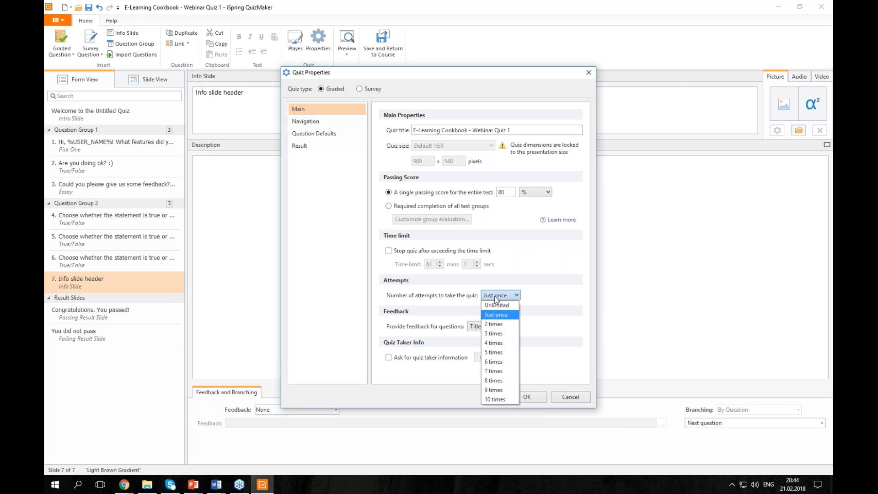
left_click(496, 305)
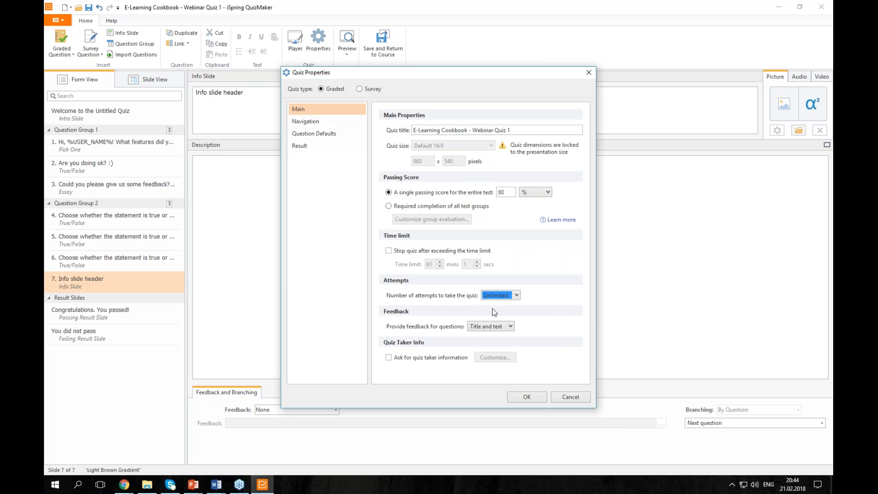
left_click(522, 396)
left_click(346, 51)
left_click(361, 88)
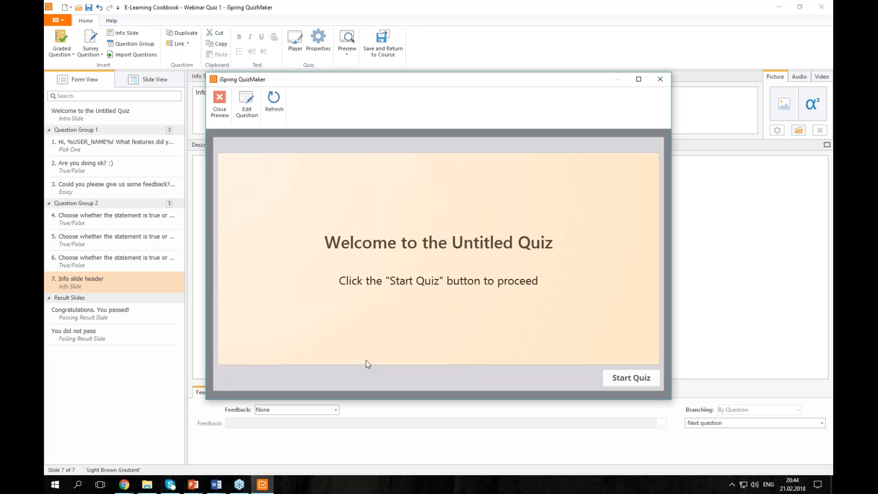
left_click(635, 377)
left_click(240, 201)
left_click(645, 378)
left_click(645, 379)
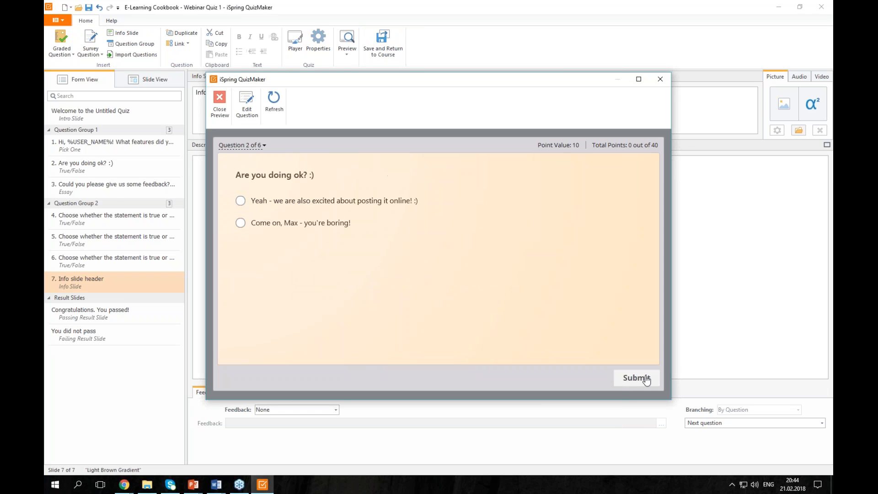
left_click(646, 379)
left_click(408, 277)
left_click(283, 201)
left_click(623, 383)
left_click(624, 385)
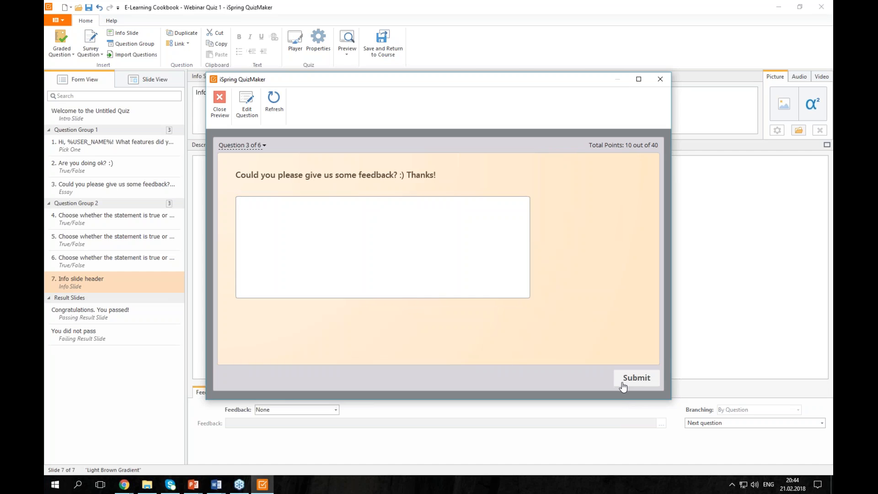
left_click(658, 79)
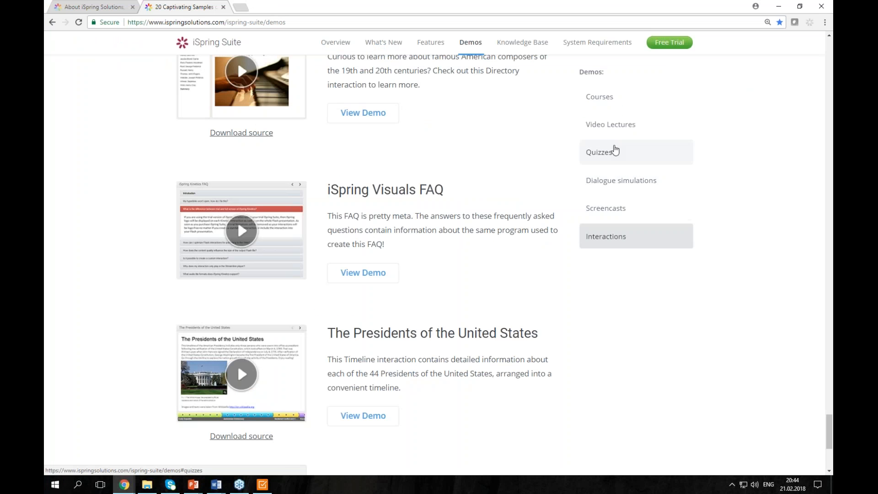
left_click(613, 149)
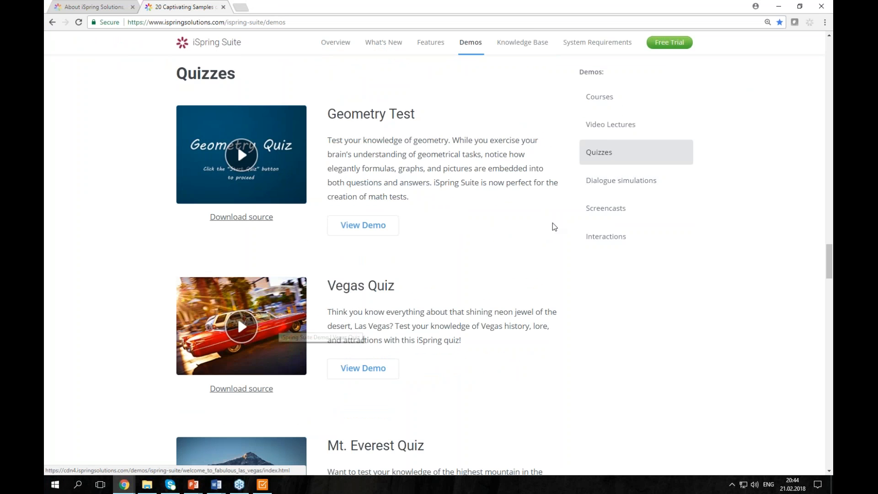
- Open the Vegas Quiz demo and answer the hotspot question by marking the Stratosphere
scroll(476, 277, "down", 3)
left_click(283, 201)
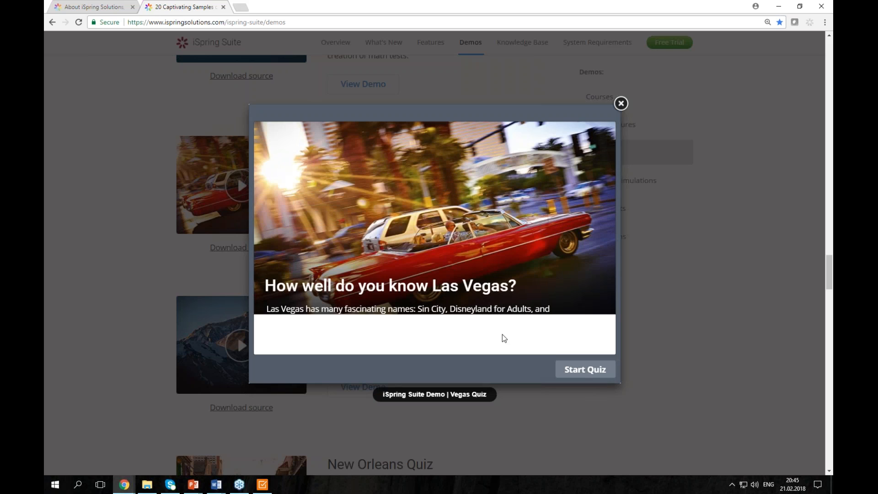
left_click(585, 369)
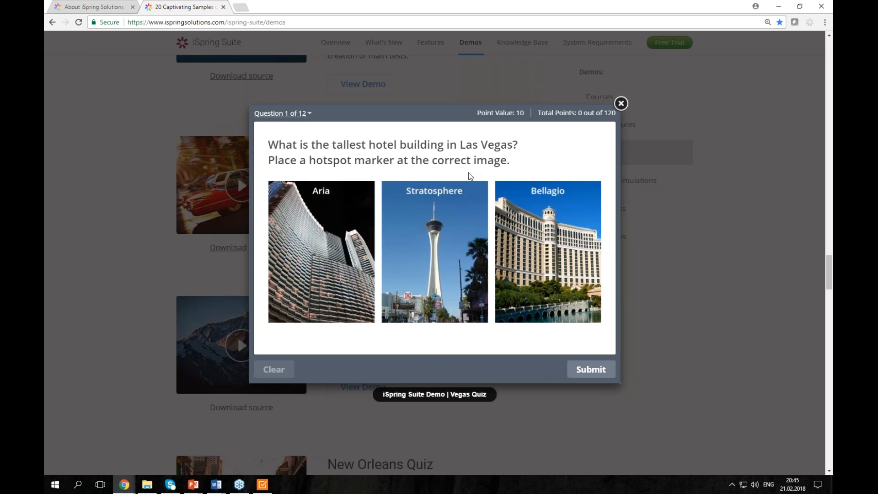
left_click(458, 226)
left_click(592, 370)
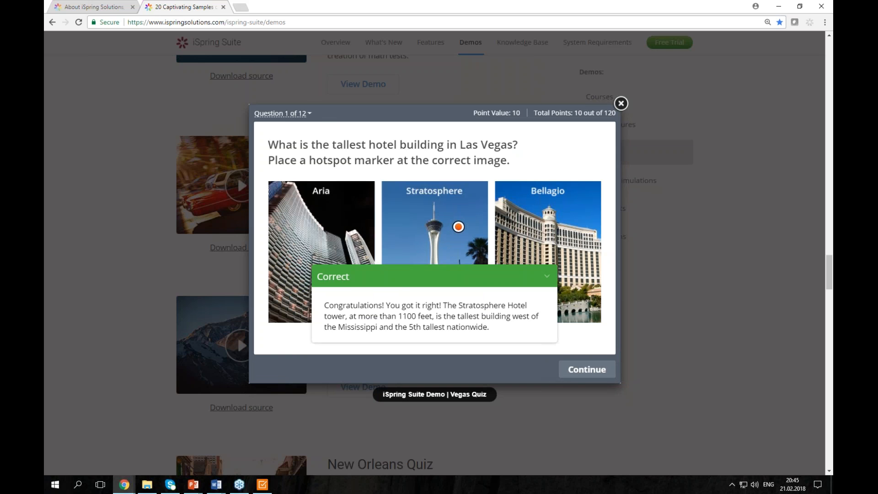
left_click(577, 374)
- Tick Bourbon Street, State Route 6 and Arrowhead Highway, type 4 in question 3, then reopen the demo
left_click(311, 236)
left_click(313, 210)
left_click(314, 188)
left_click(572, 374)
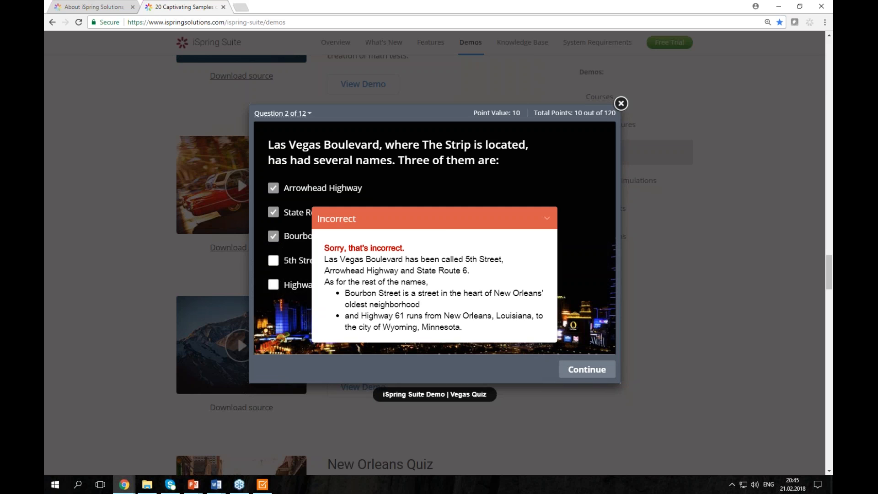
left_click(585, 373)
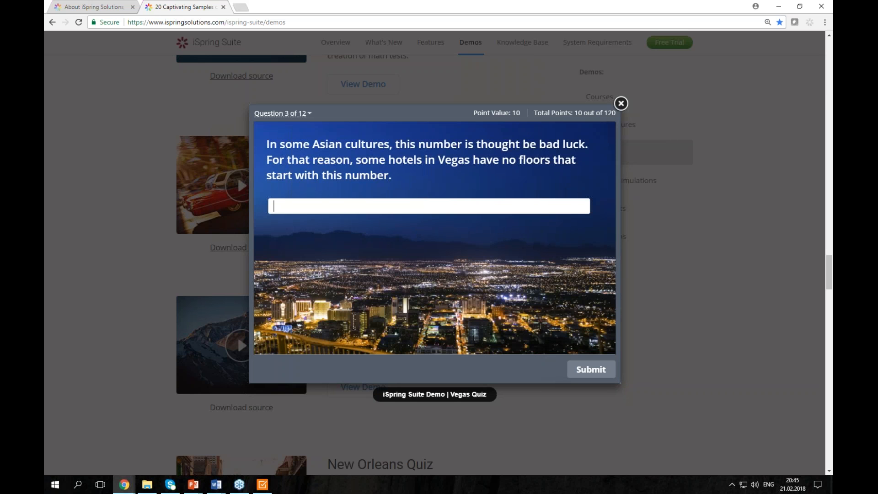
left_click(425, 211)
type("4")
left_click(622, 357)
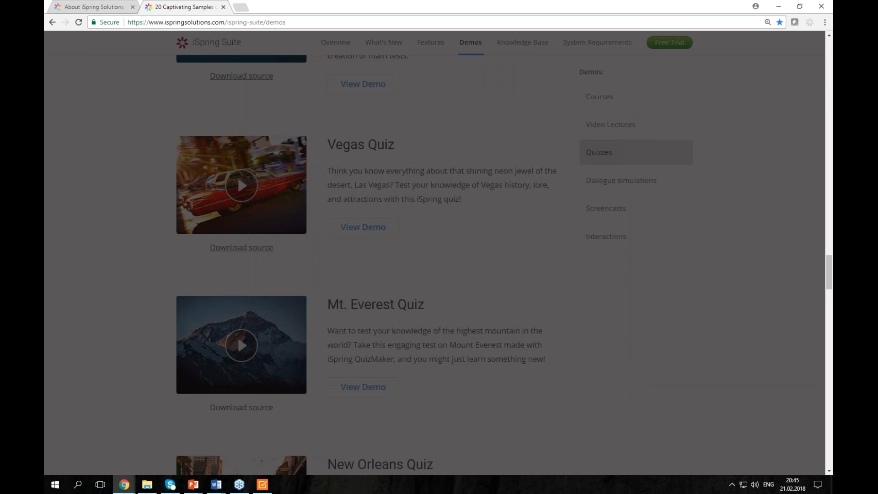
left_click(263, 221)
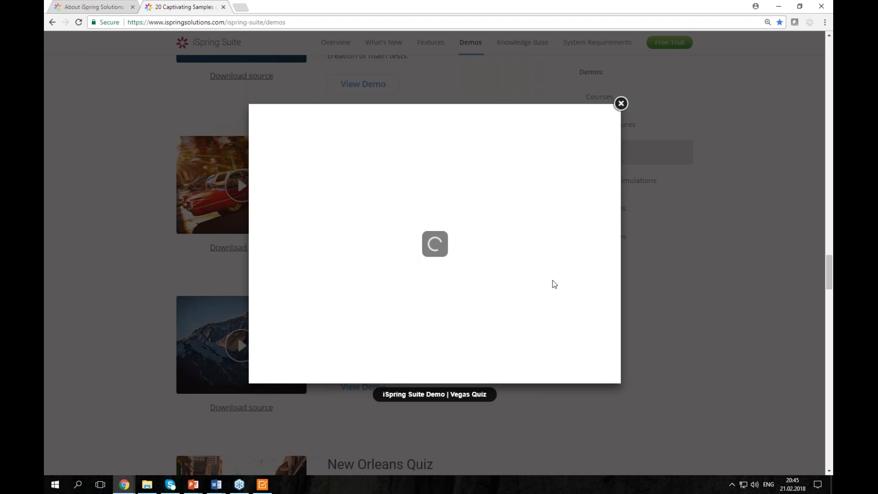
- Restart the Vegas Quiz, mark the Stratosphere, then tick Arrowhead Highway, State Route 6 and Highway 61
left_click(553, 369)
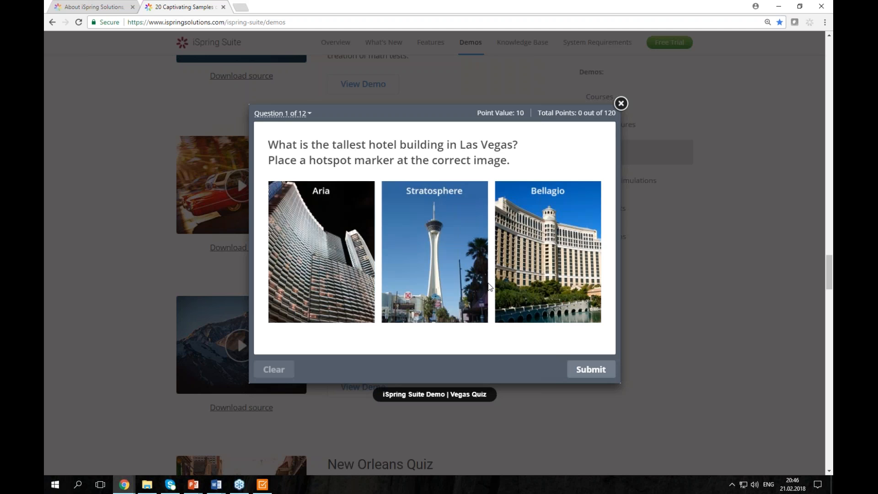
left_click(488, 282)
left_click(269, 370)
left_click(425, 314)
left_click(591, 369)
left_click(586, 368)
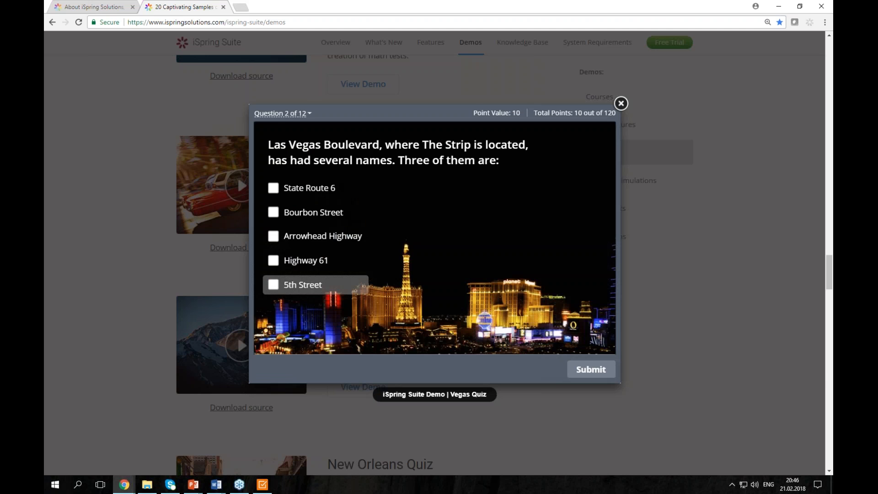
left_click(299, 235)
left_click(295, 188)
left_click(293, 260)
left_click(590, 369)
left_click(590, 367)
- Answer question 3 with 4 and submit it
left_click(358, 208)
type("4")
left_click(593, 368)
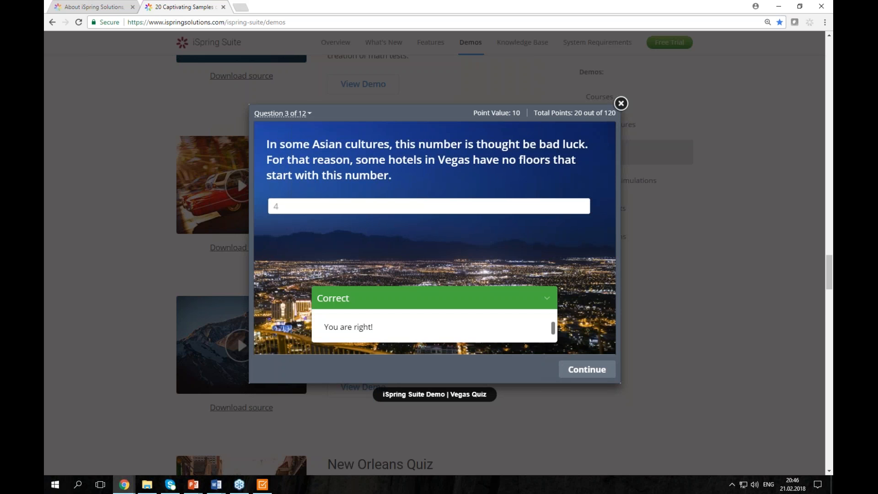
left_click(576, 371)
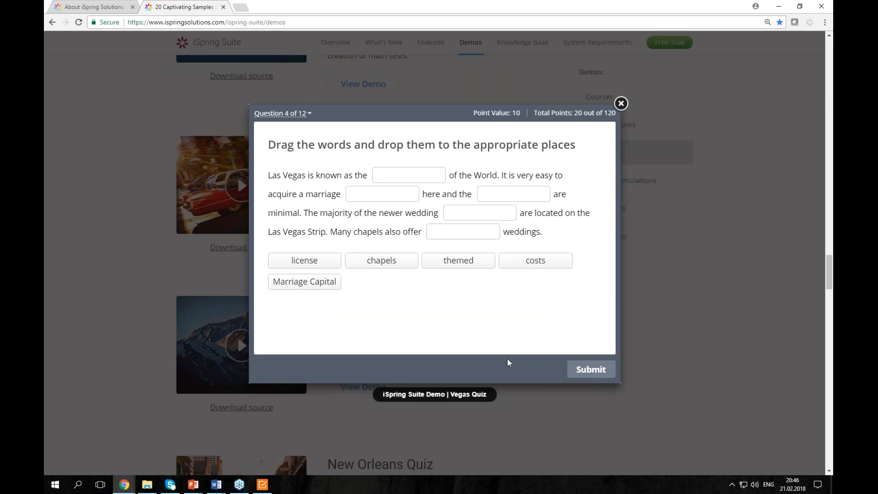
- Drag themed, chapels, costs, license and Marriage Capital into the blanks, reach question 5, minimize Chrome
left_click_drag(458, 260, 446, 233)
left_click_drag(379, 261, 480, 213)
left_click_drag(531, 260, 501, 196)
left_click_drag(304, 260, 372, 194)
left_click_drag(303, 281, 414, 175)
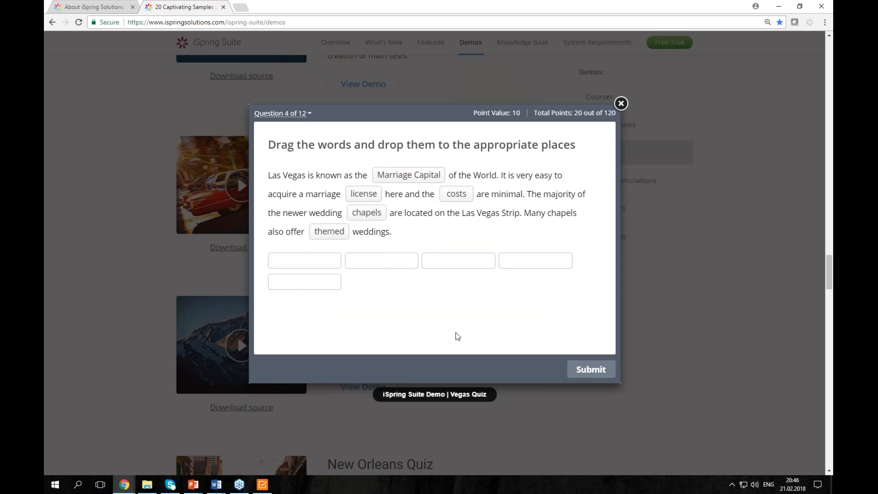
left_click(591, 368)
left_click(589, 369)
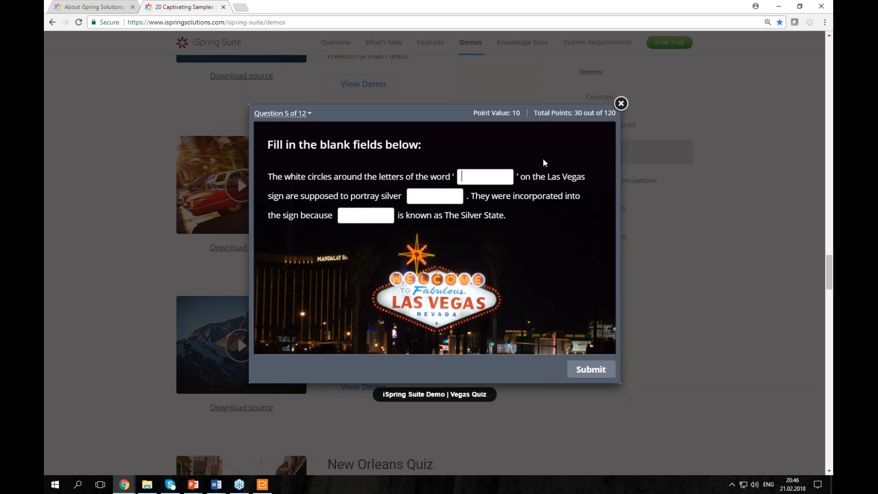
left_click(775, 13)
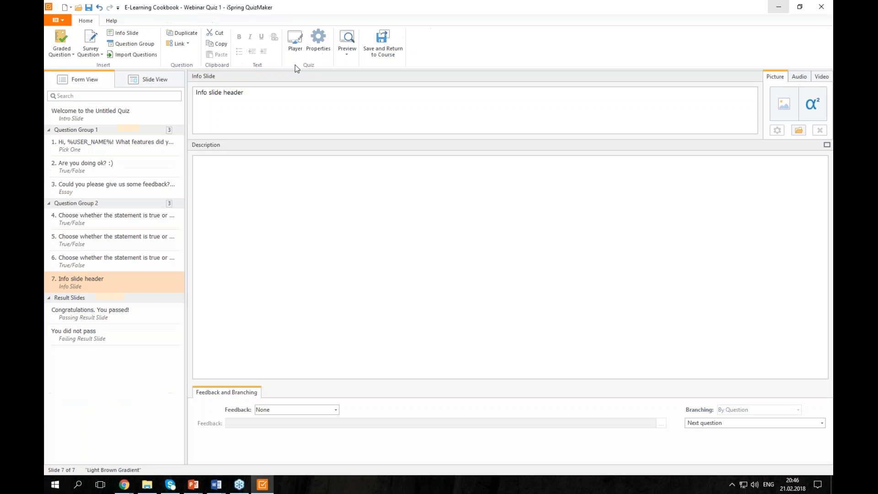
- Save the quiz into the course and bring PowerPoint forward with the quiz on slide 7
left_click(370, 44)
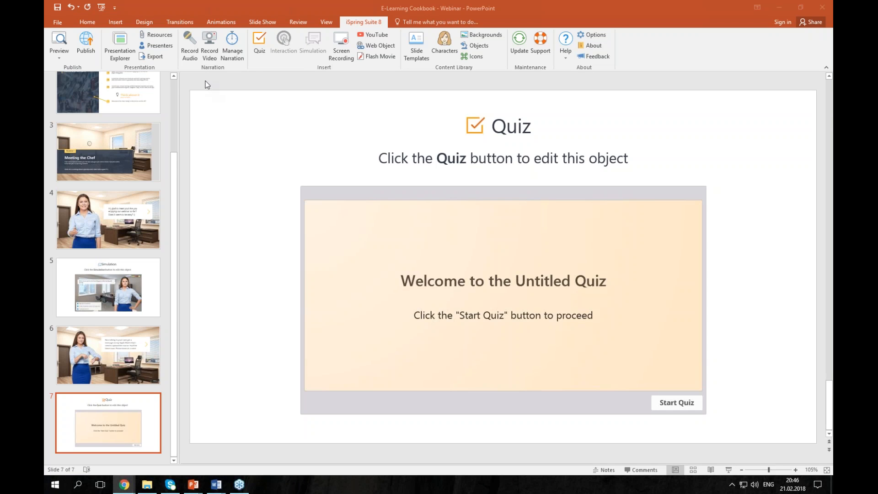
left_click(175, 141)
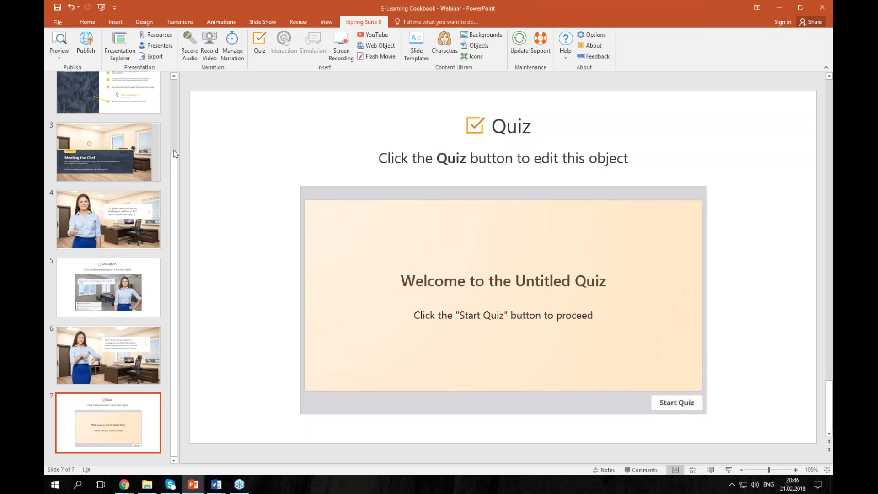
left_click(174, 127)
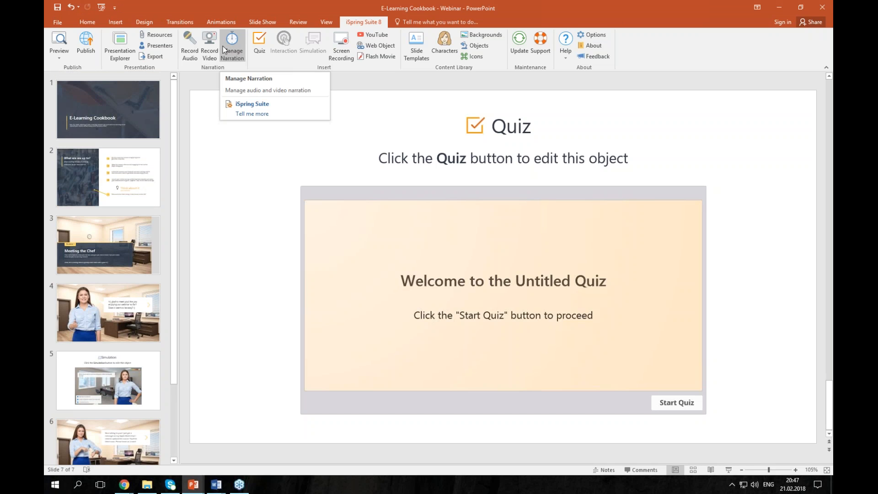
- In Presentation Explorer, demote slides 2, 3 and 4 so they nest under slide 1
left_click(122, 54)
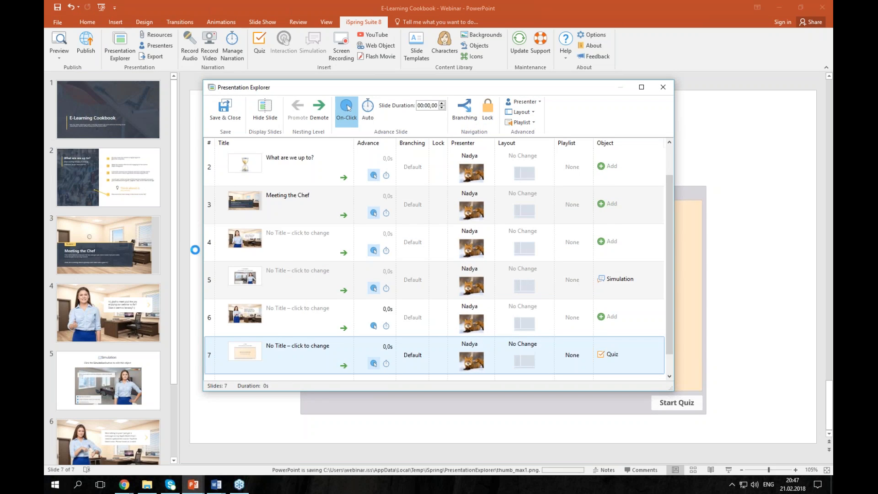
scroll(304, 272, "up", 1)
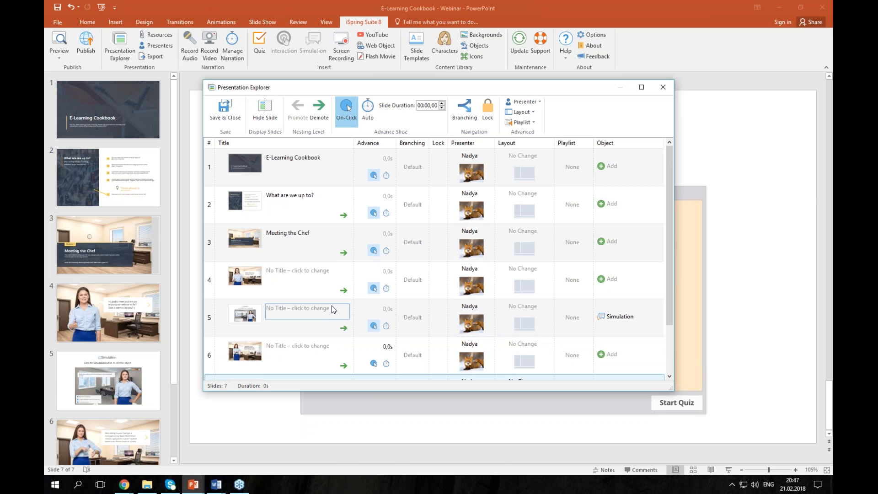
left_click(344, 215)
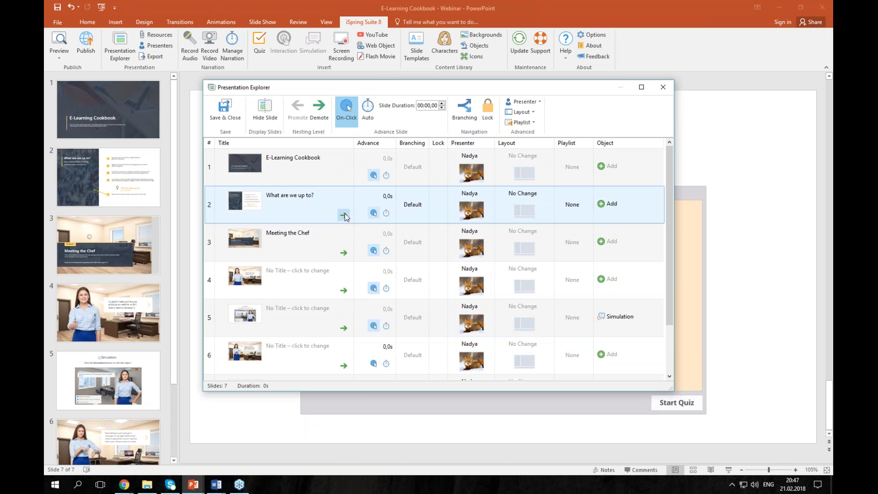
left_click(344, 253)
left_click(343, 290)
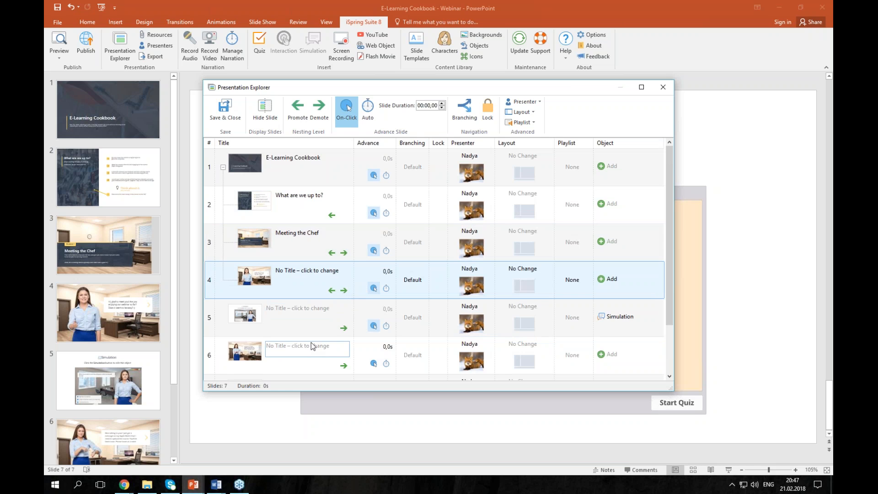
- Check the nesting under slide 1, then open the quiz slide 7's branching options
left_click(223, 167)
left_click(222, 167)
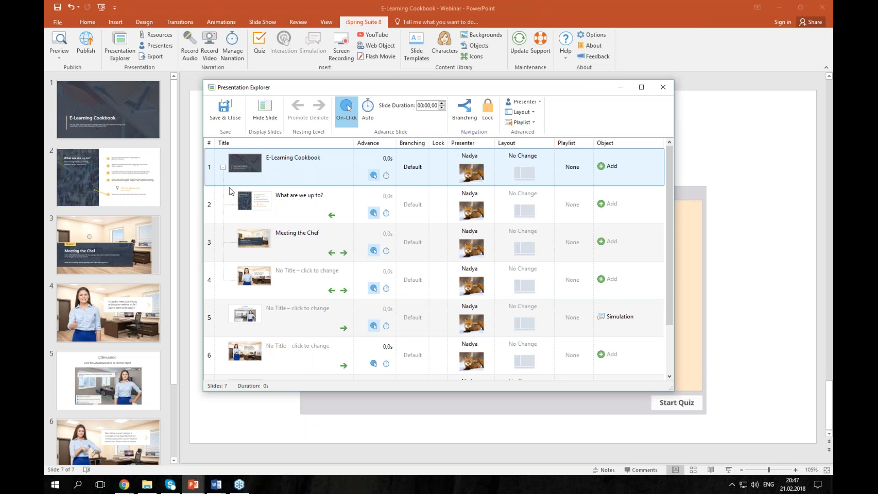
scroll(348, 327, "down", 1)
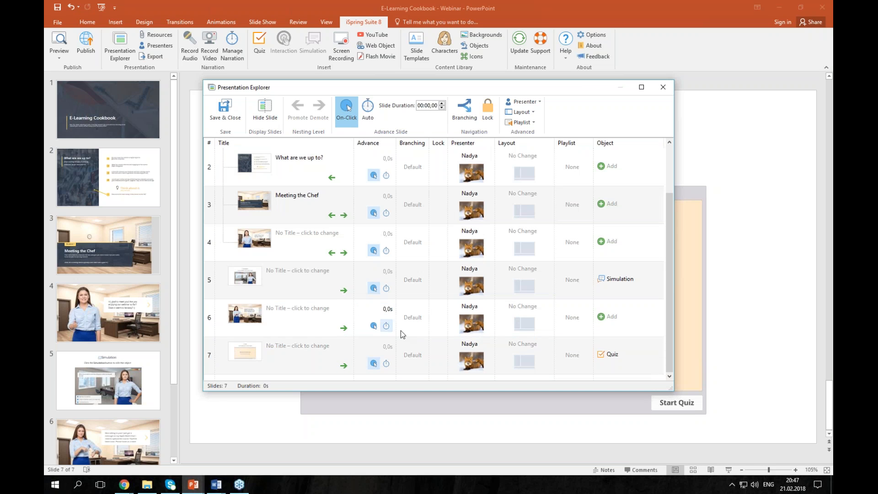
left_click(417, 353)
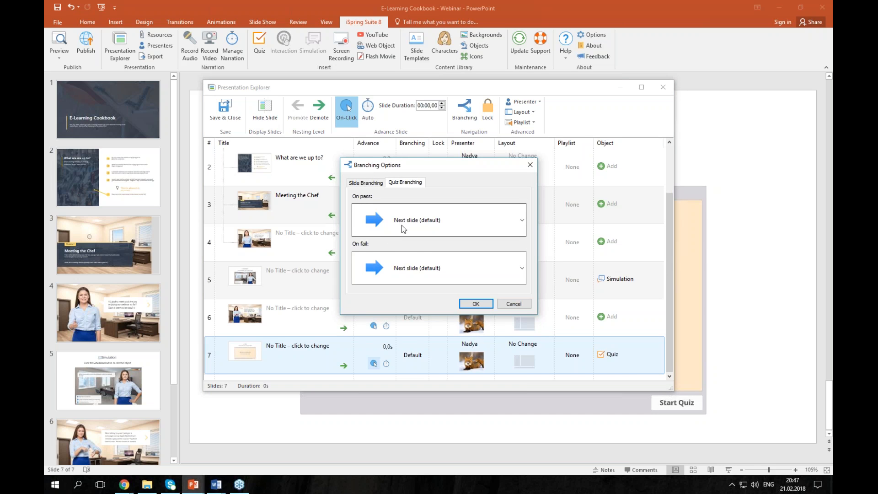
- Set quiz branching On pass to Close window and On fail to slide 1, then cancel
left_click(416, 225)
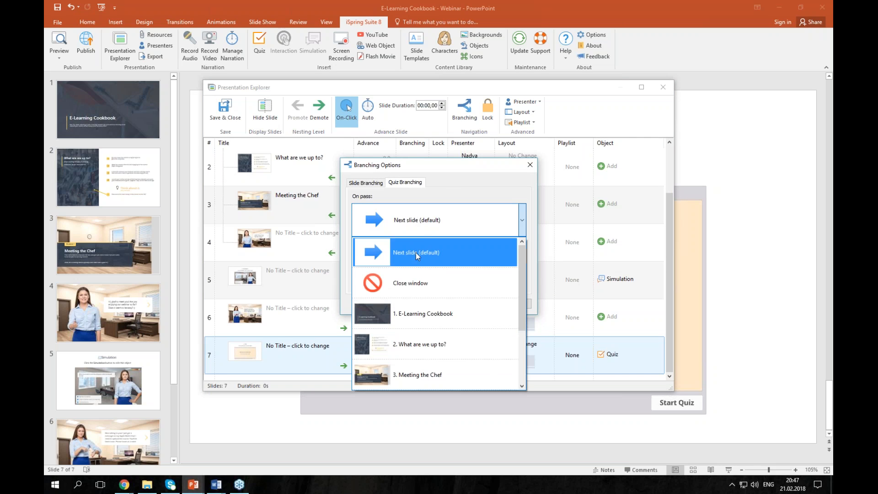
left_click(409, 279)
left_click(440, 274)
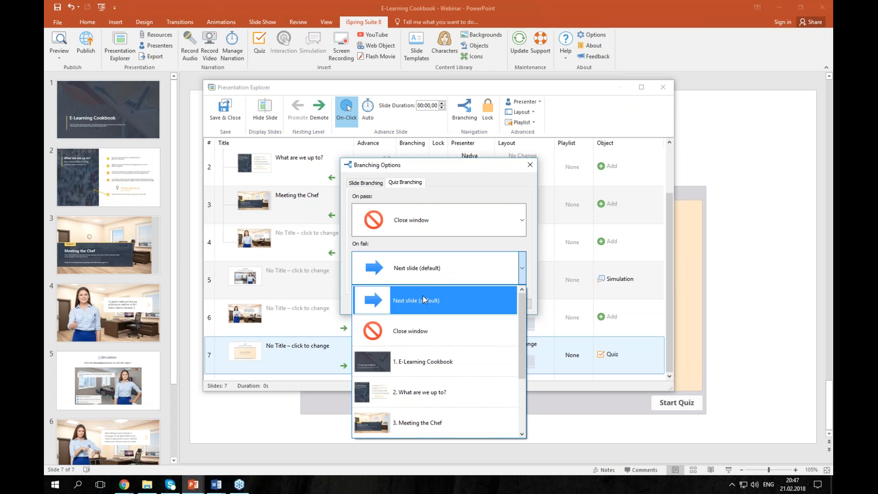
left_click(422, 362)
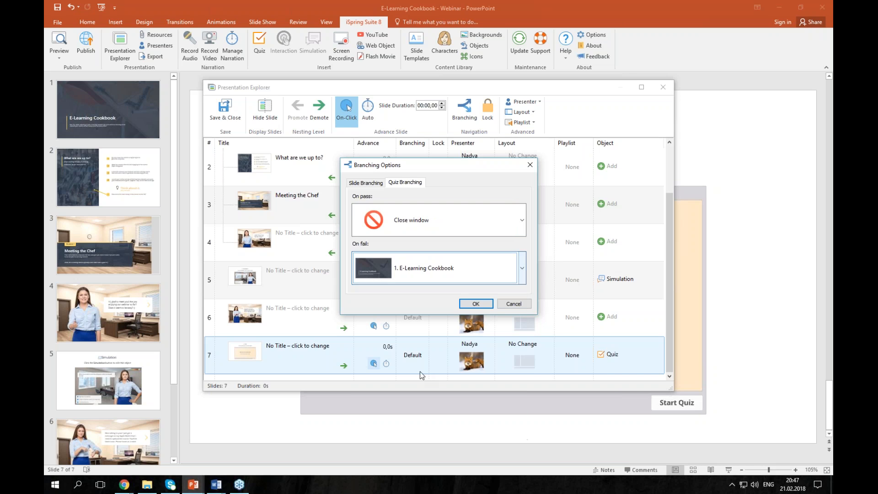
left_click(509, 306)
- Assign slide 6 a different presenter from the other slides
left_click(508, 307)
left_click(480, 310)
left_click(479, 308)
left_click(476, 345)
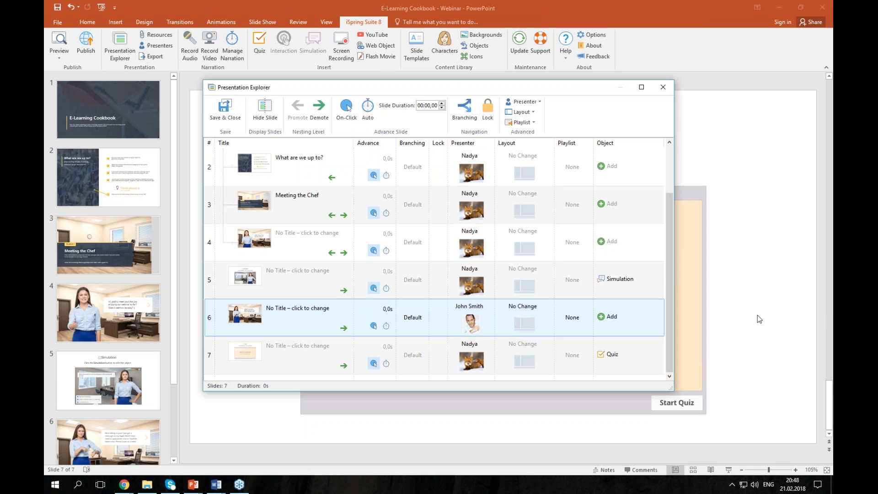
- Keep slide 6's layout at No Change with no playlist, then close Presentation Explorer without saving
left_click(534, 312)
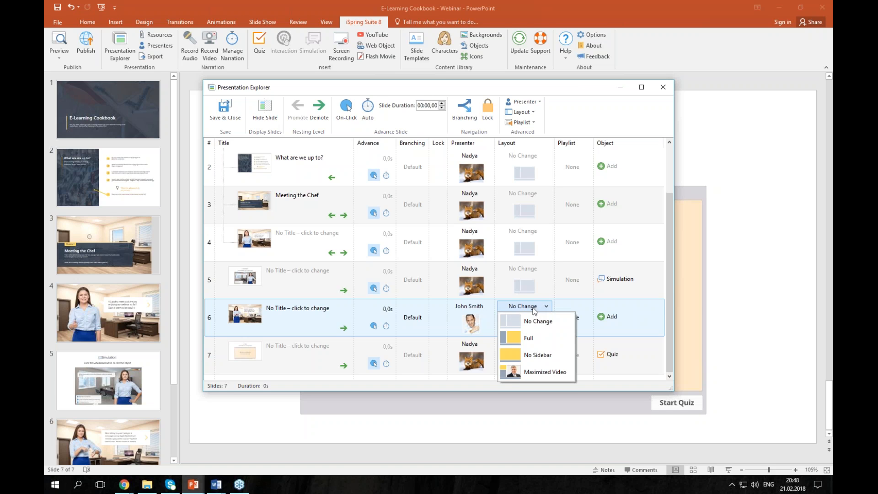
left_click(534, 310)
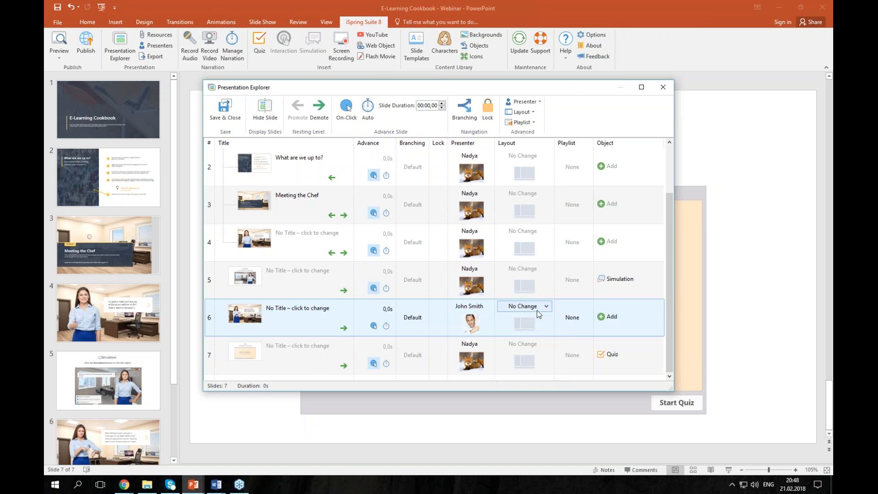
left_click(570, 320)
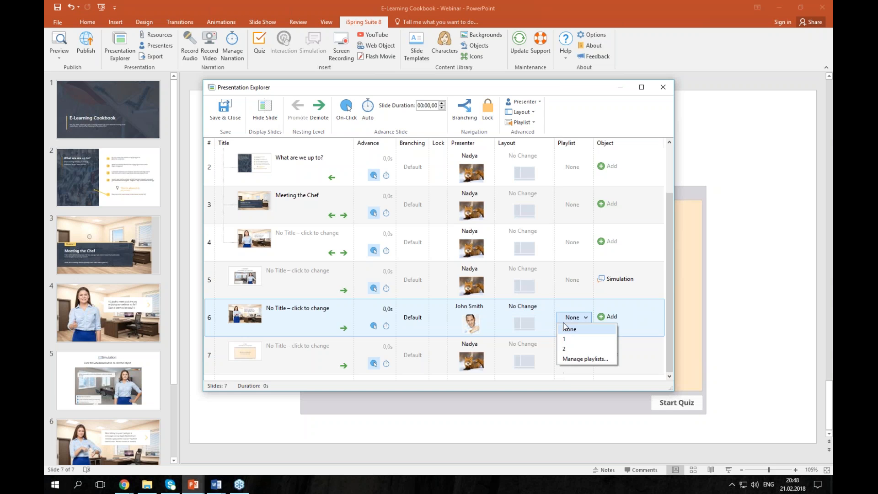
left_click(566, 329)
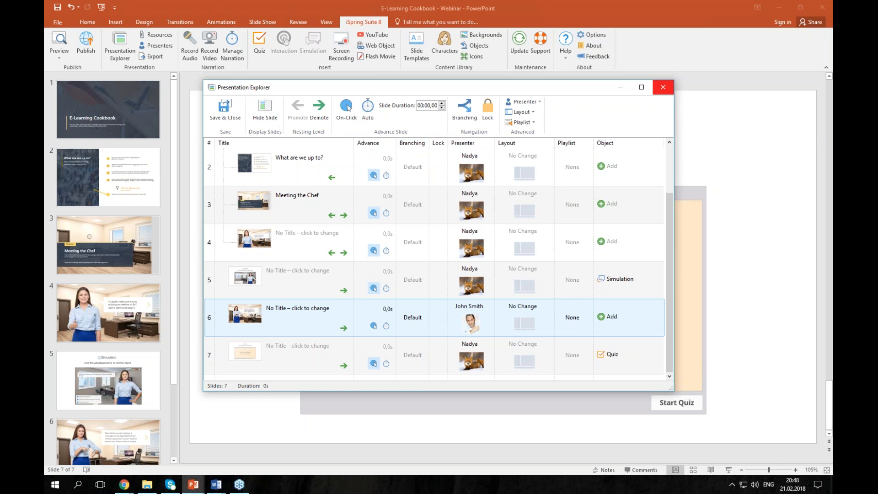
left_click(663, 87)
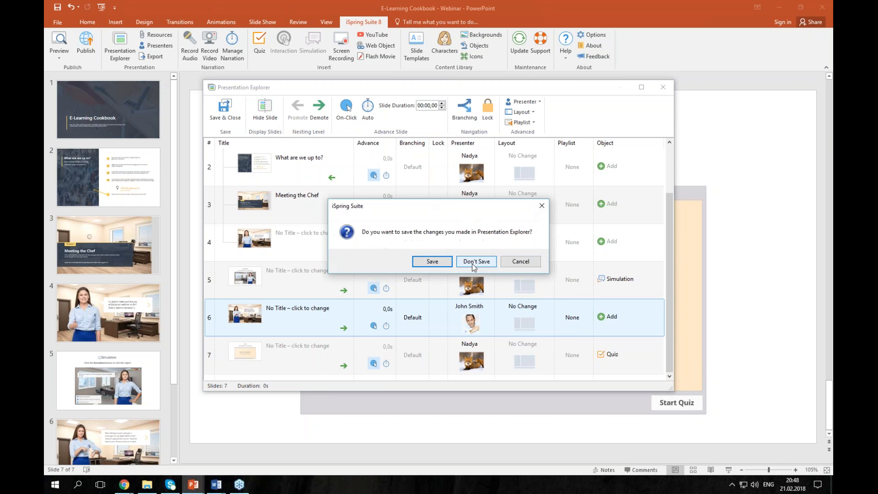
left_click(475, 260)
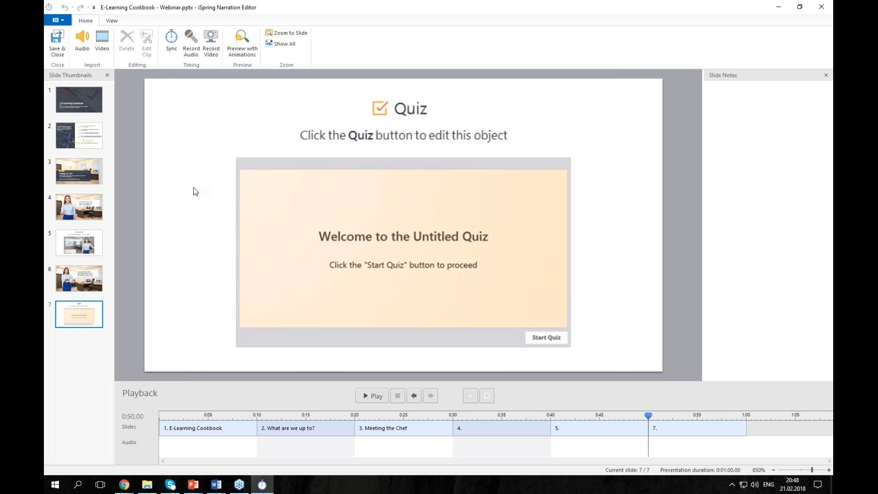
- Record about 25 seconds of webcam video narration, advancing through slides 1–3 while talking
left_click(212, 43)
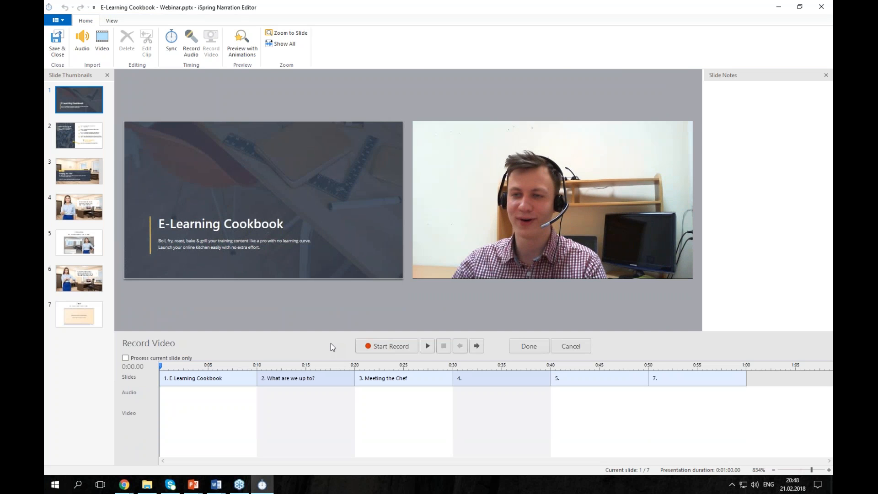
left_click(390, 349)
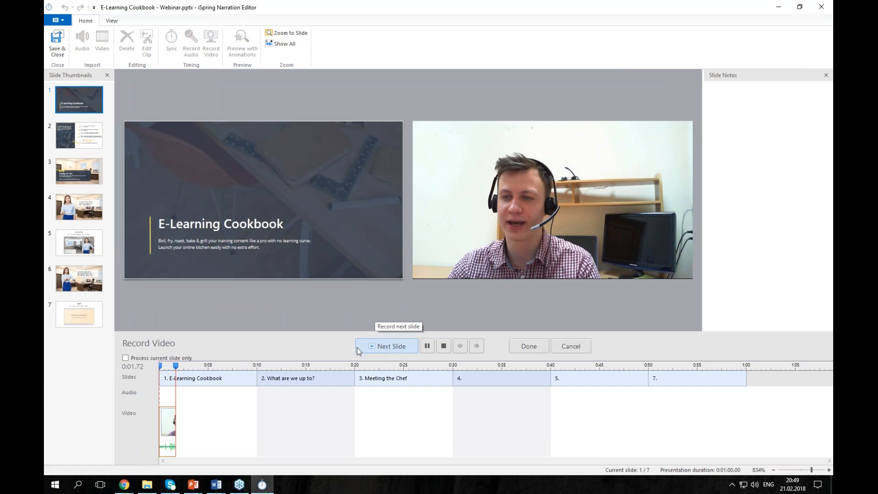
left_click(402, 349)
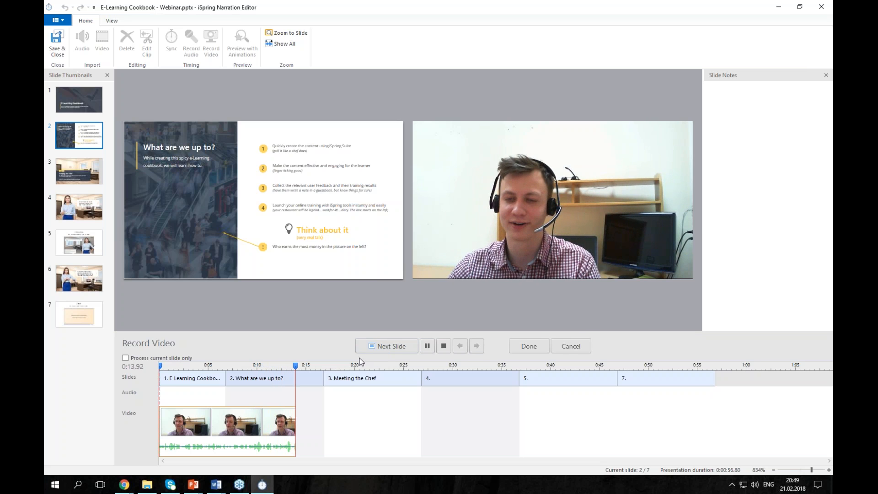
left_click(381, 348)
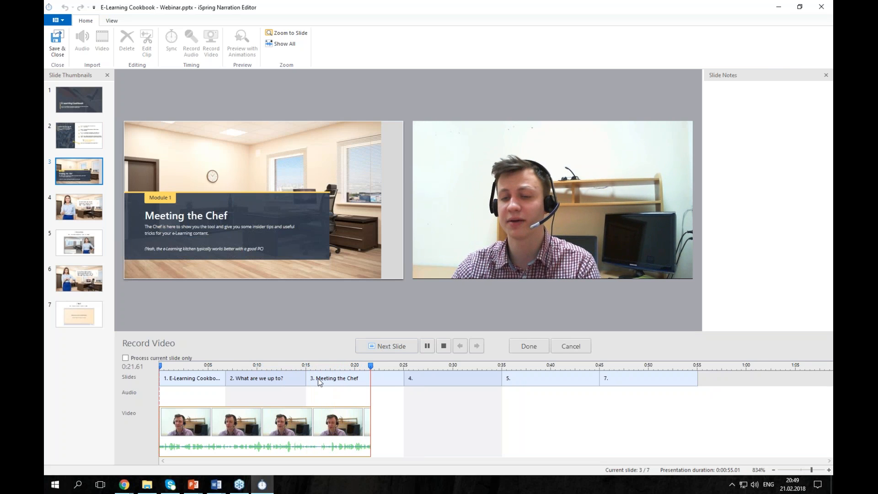
left_click(521, 352)
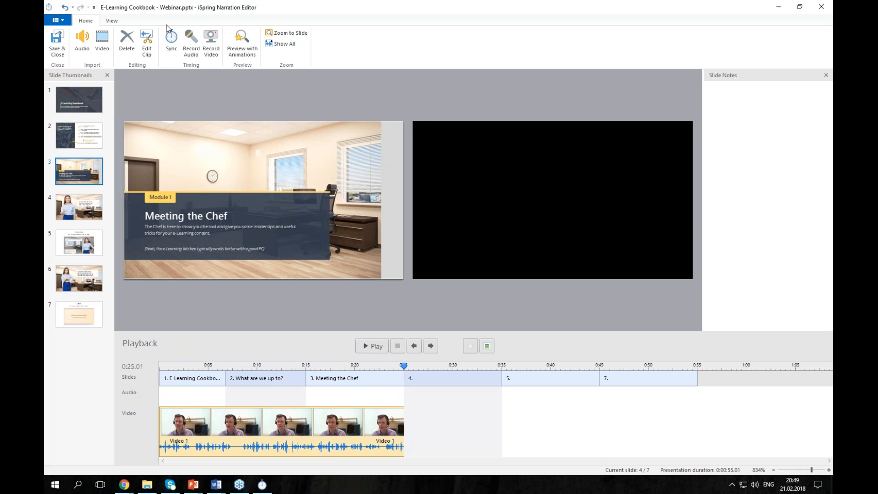
- Keep the recorded webcam clip and trim its ending so it runs 22.44 seconds
left_click(128, 40)
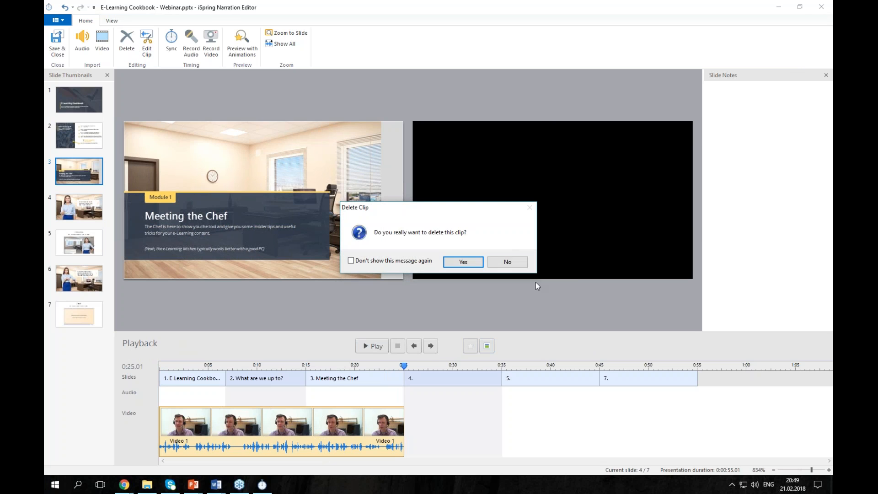
left_click(526, 262)
left_click(146, 46)
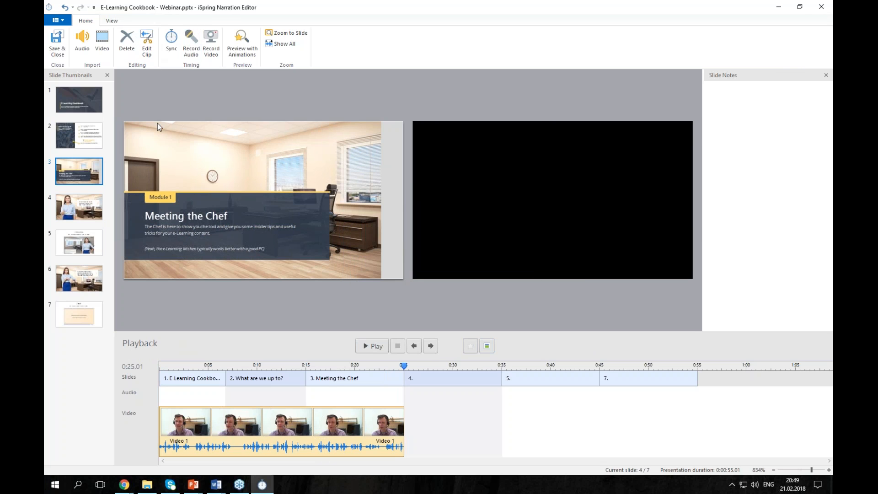
left_click(514, 315)
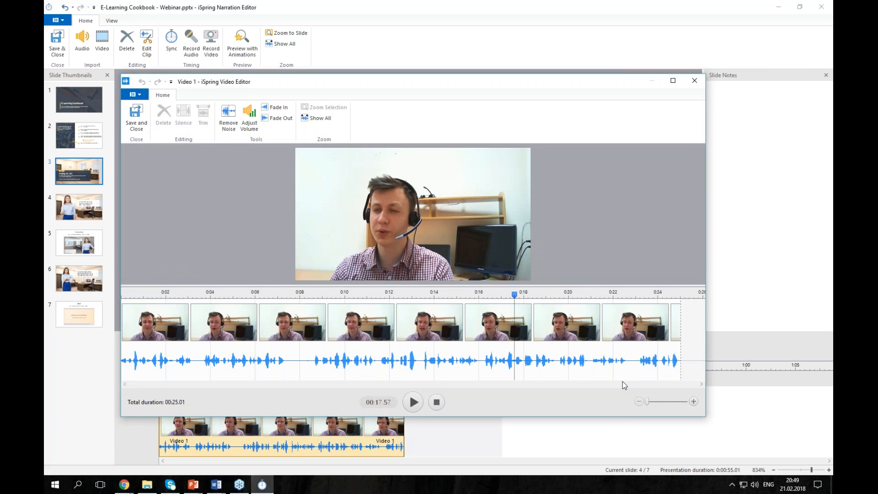
left_click_drag(625, 355, 681, 359)
key("Delete")
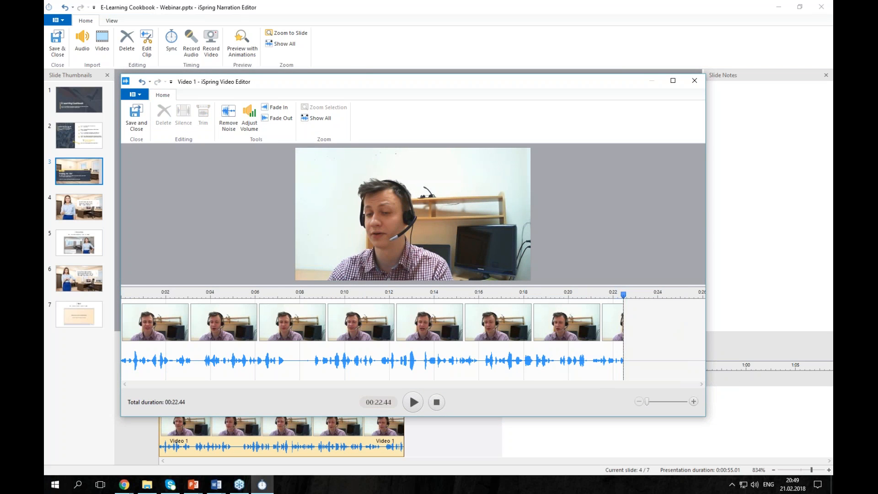
- Remove background noise from the whole clip, then close the video editor without saving
key("ctrl+a")
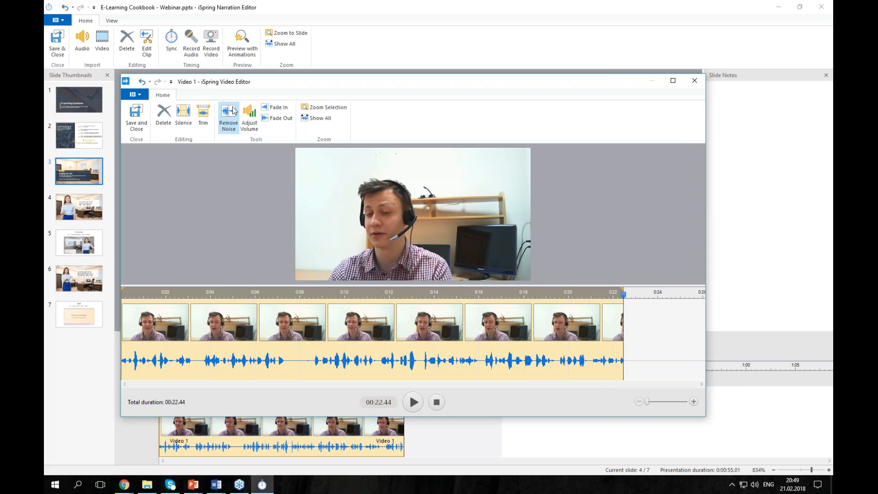
left_click(234, 117)
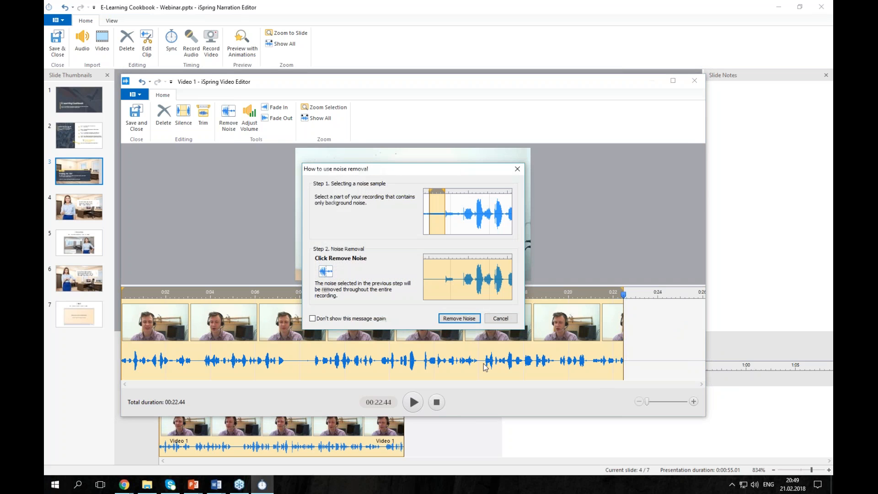
left_click(457, 318)
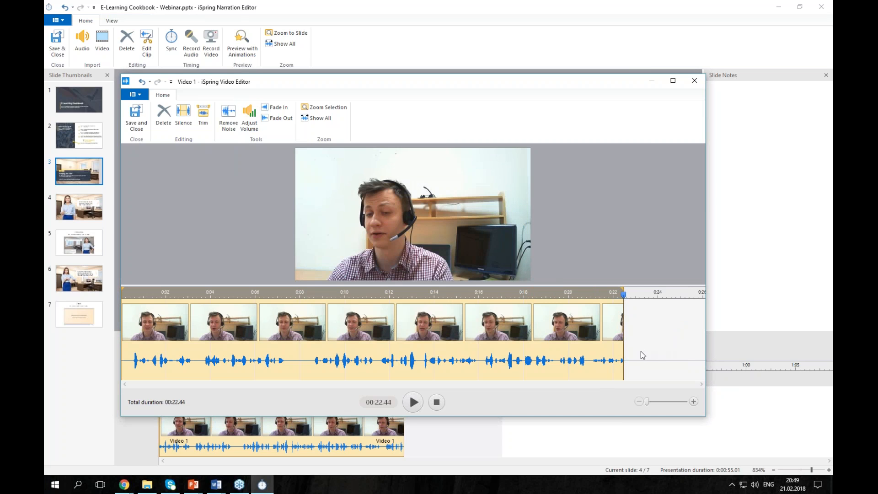
left_click(608, 362)
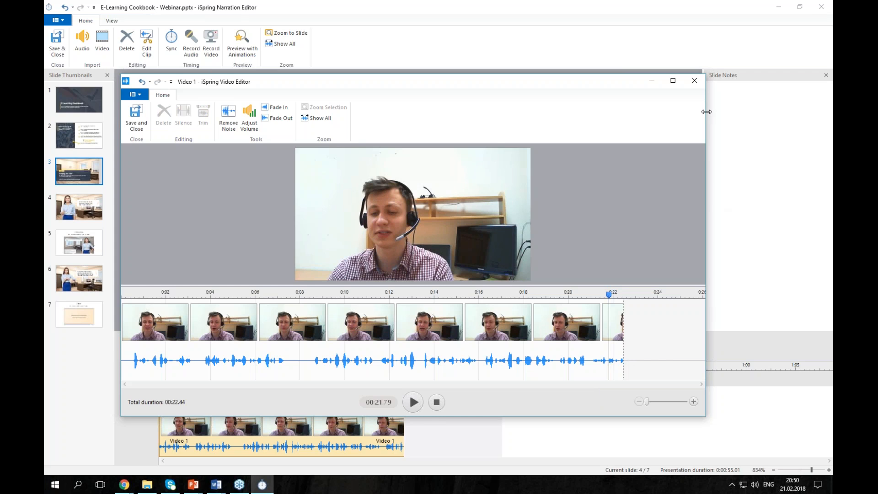
left_click(691, 81)
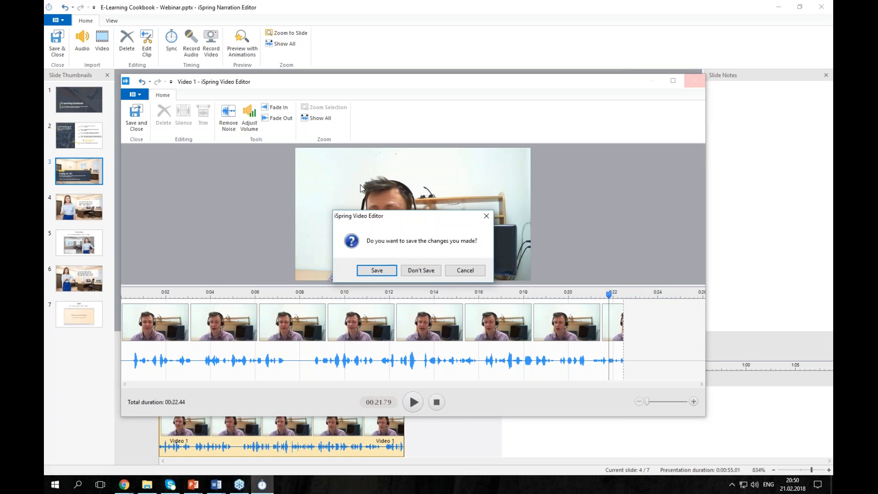
left_click(421, 270)
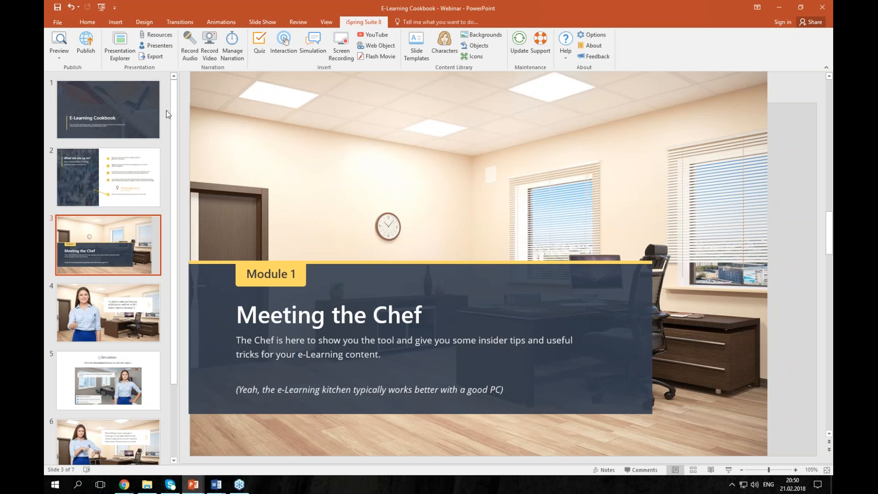
- Publish to iSpring Learn with the slide range set to All slides, and customize the player
left_click(89, 53)
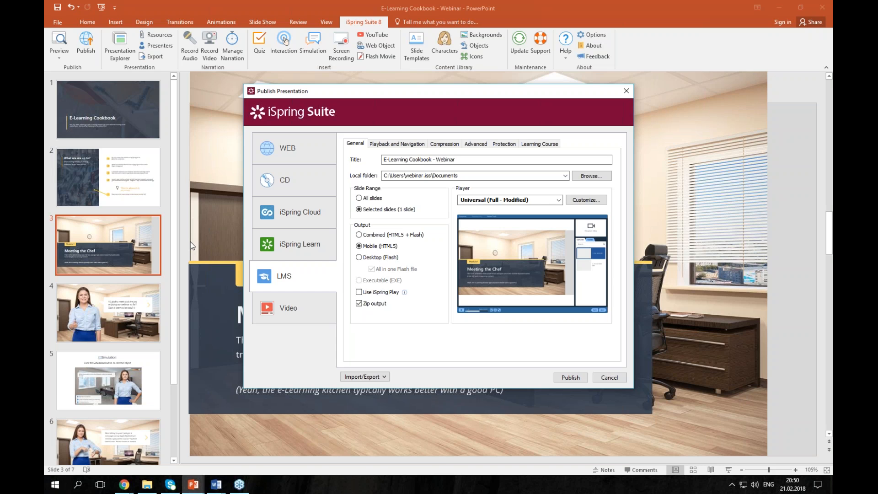
left_click(295, 301)
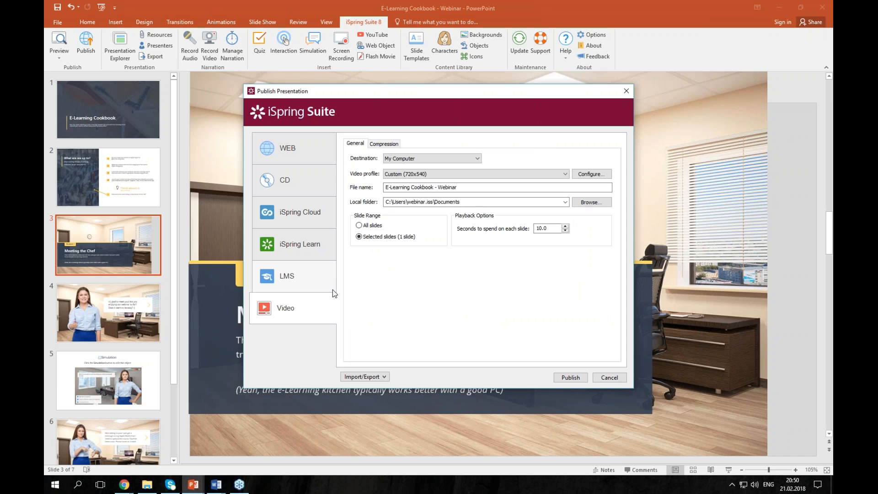
left_click(334, 254)
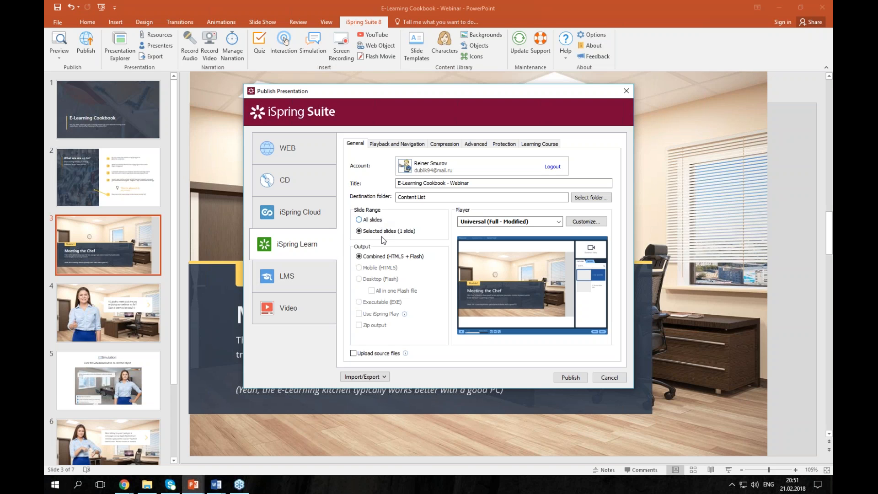
left_click(367, 222)
left_click(589, 222)
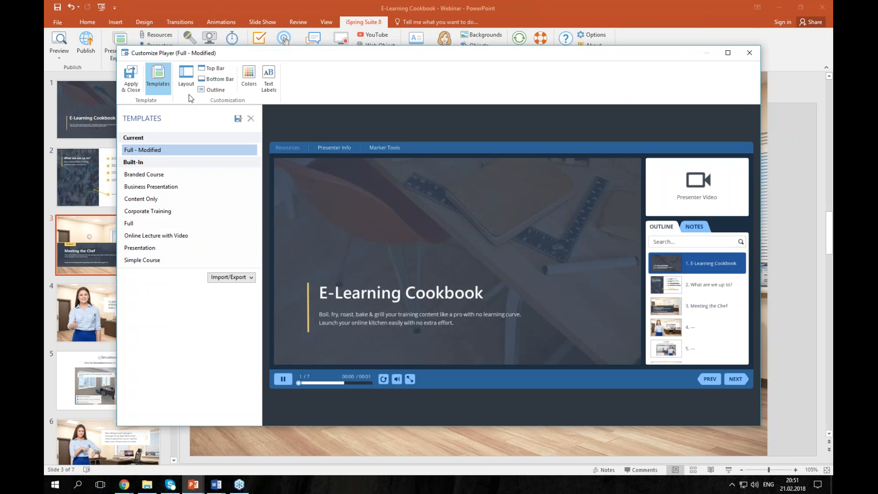
- Move the player sidebar to the left, apply, and view Playback and Navigation settings
left_click(187, 83)
left_click(194, 179)
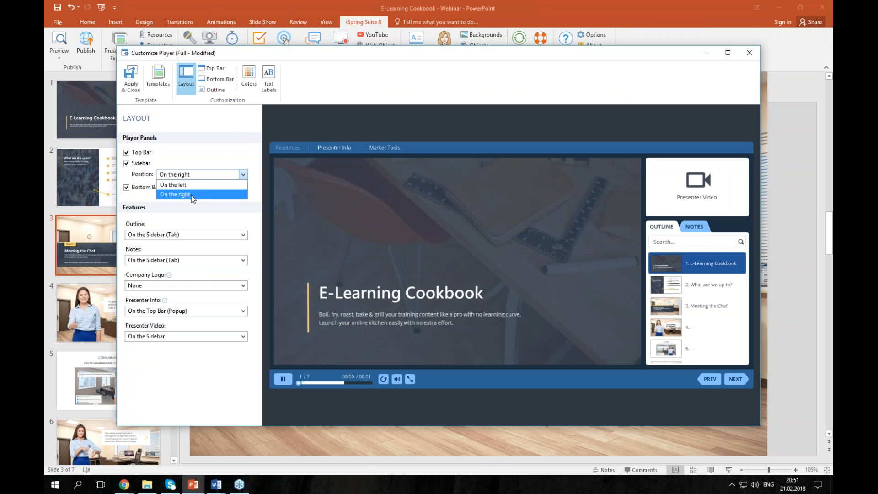
left_click(185, 184)
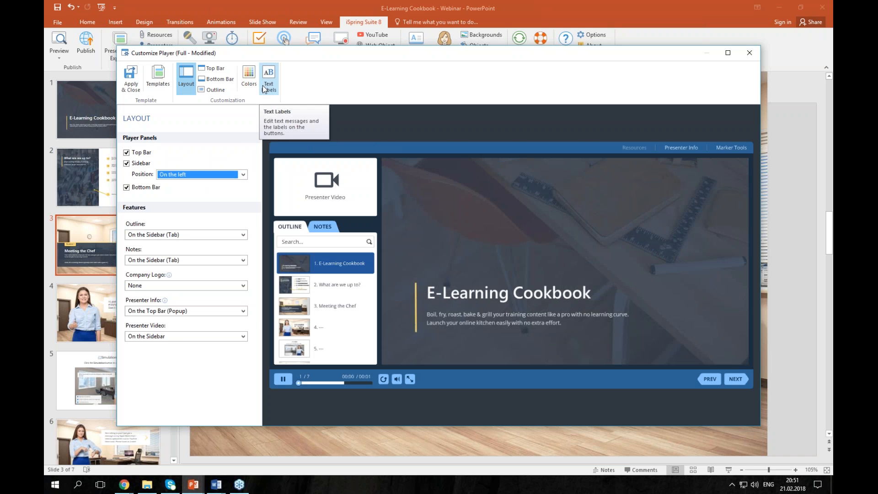
left_click(132, 77)
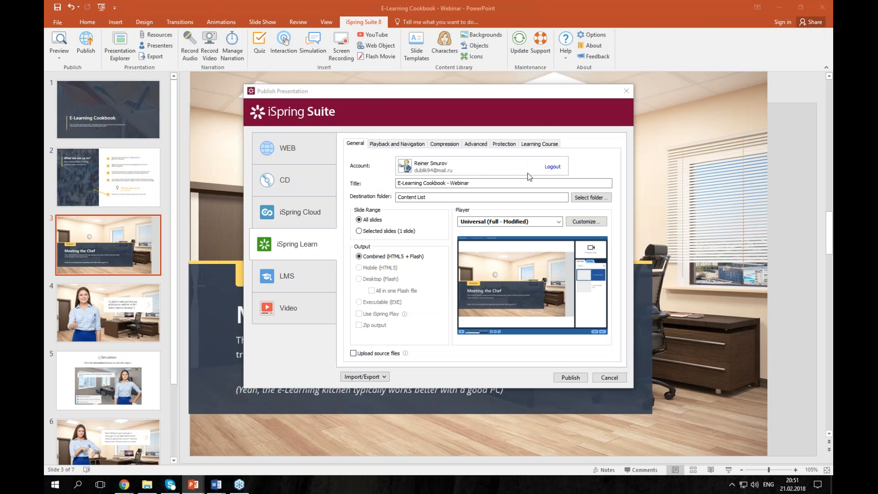
left_click(398, 144)
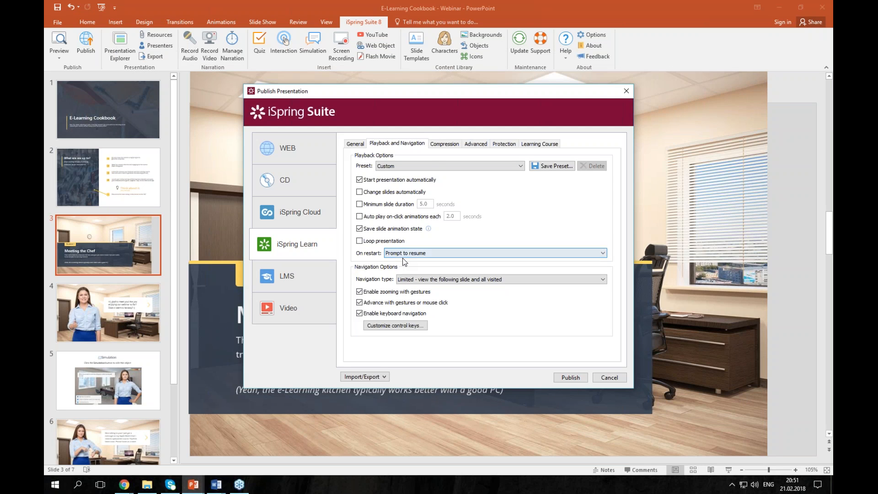
- Set the navigation type to Free so learners can view slides in any order
left_click(412, 280)
left_click(414, 296)
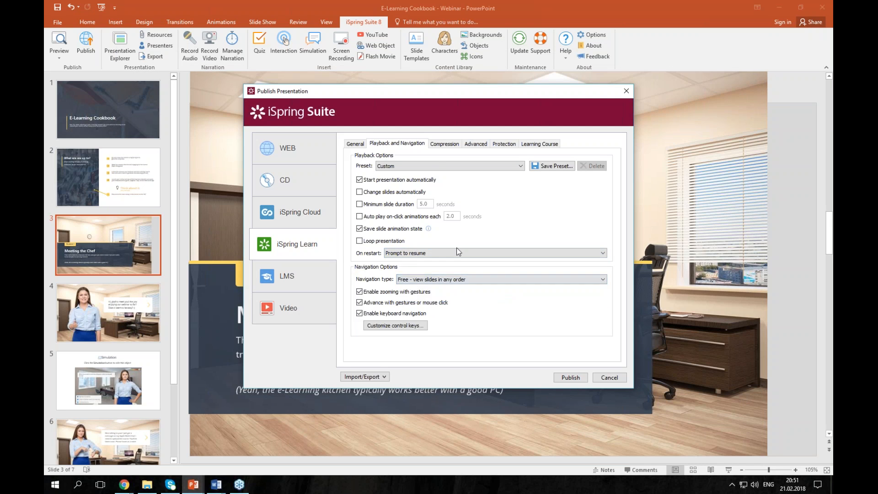
left_click(538, 145)
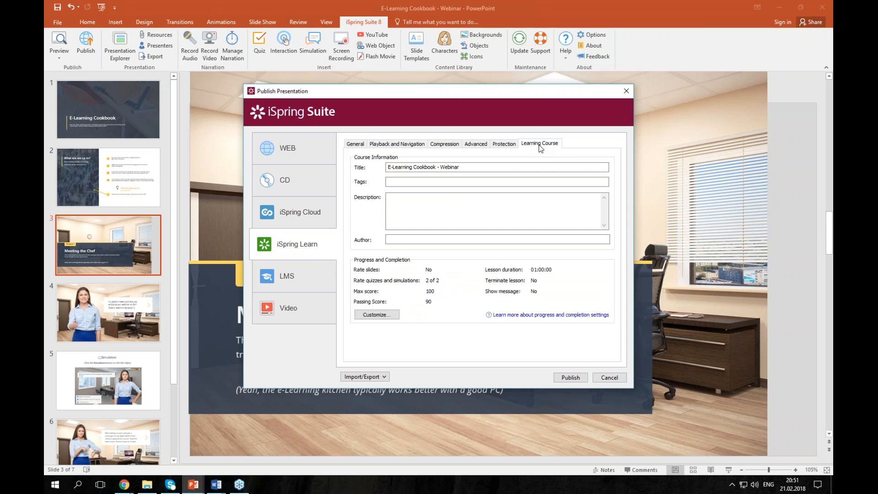
left_click(364, 314)
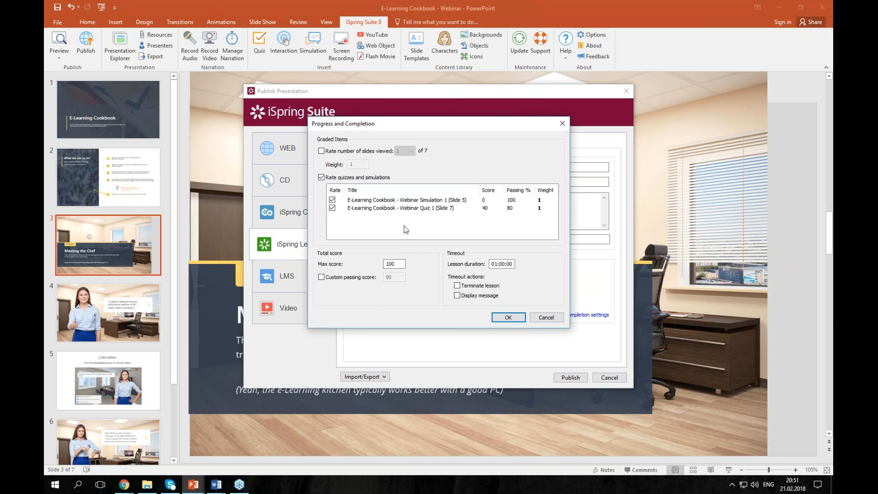
- Require 7 of 7 slides viewed for course completion, then start publishing
left_click(322, 151)
left_click(405, 151)
left_click(400, 200)
left_click(495, 318)
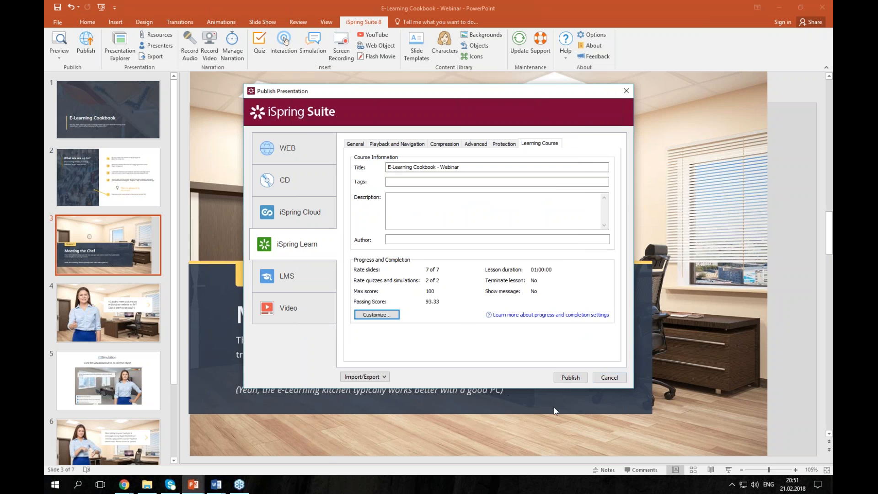
left_click(570, 377)
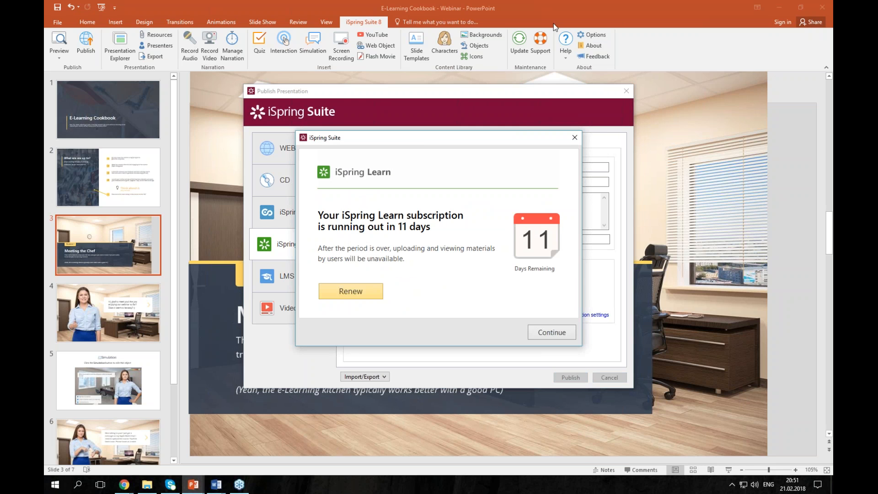
- Dismiss the subscription notice and let the course generate and upload to iSpring Learn
left_click(571, 334)
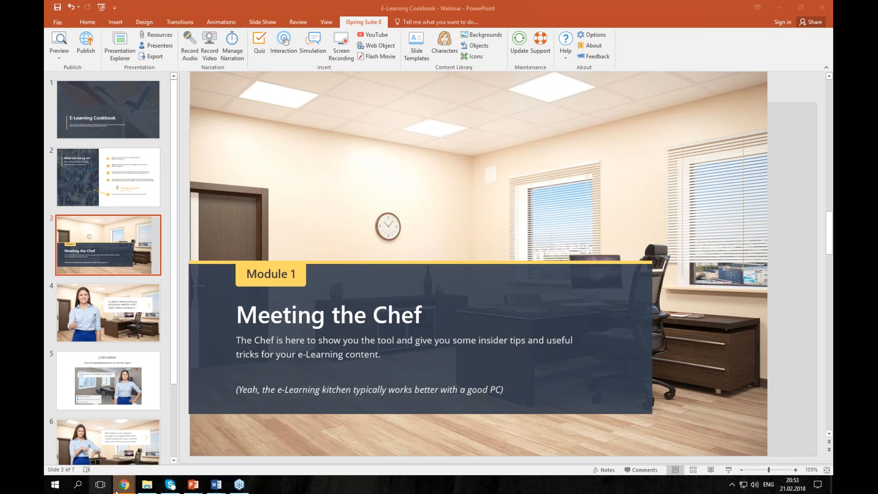
- Open the E-Learning Cookbook - Webinar course on iSpring Learn and submit a viewing password
mouse_move(124, 484)
left_click(191, 447)
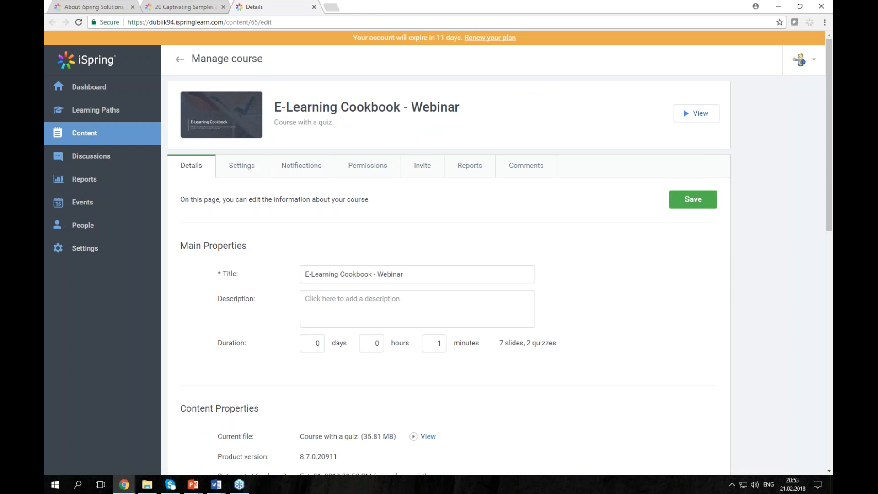
left_click(692, 114)
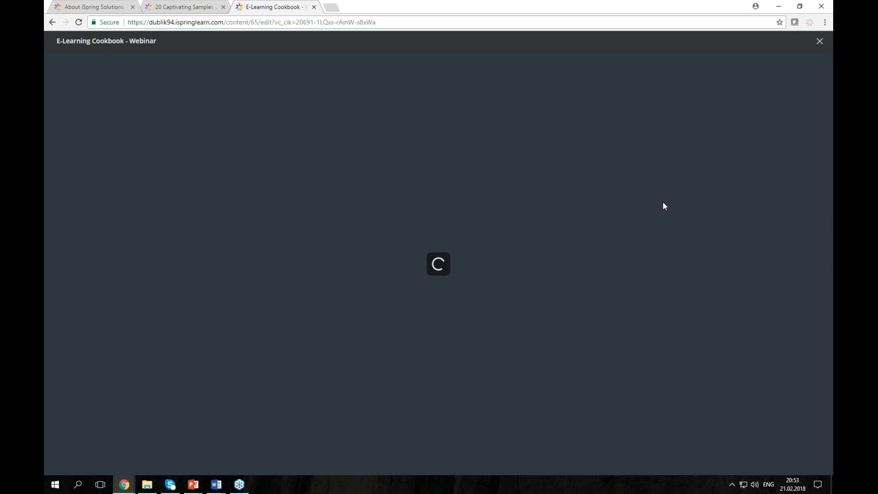
left_click(409, 266)
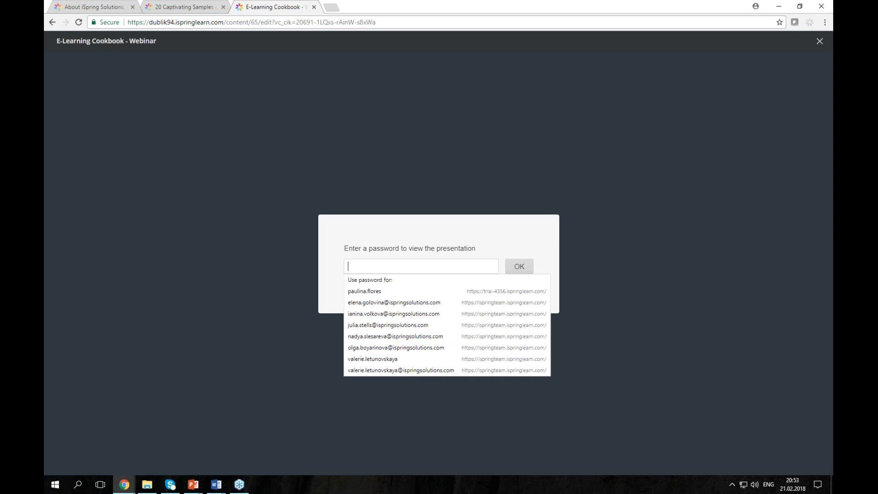
left_click(405, 269)
left_click(401, 266)
type("••••••")
key("Return")
- Retype the course password after it is rejected, then return to PowerPoint
type("•")
key("ctrl+a")
type("••••")
key("BackSpace")
type("•••")
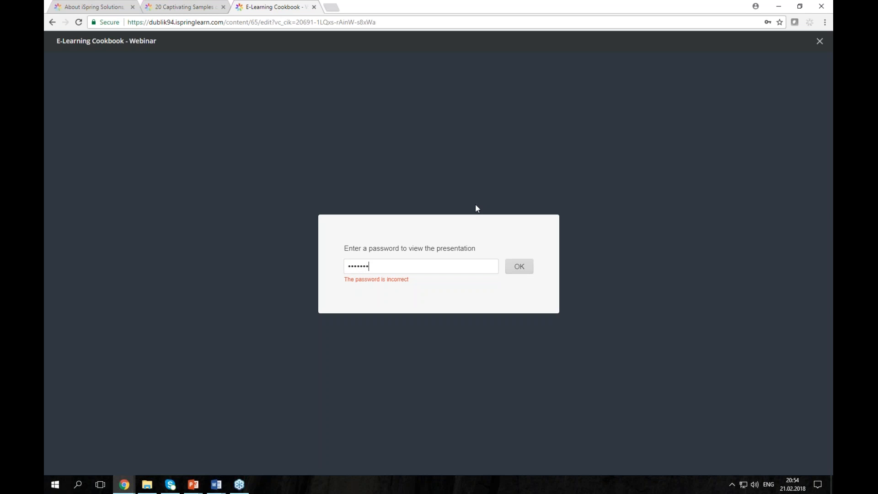
key("alt+Tab")
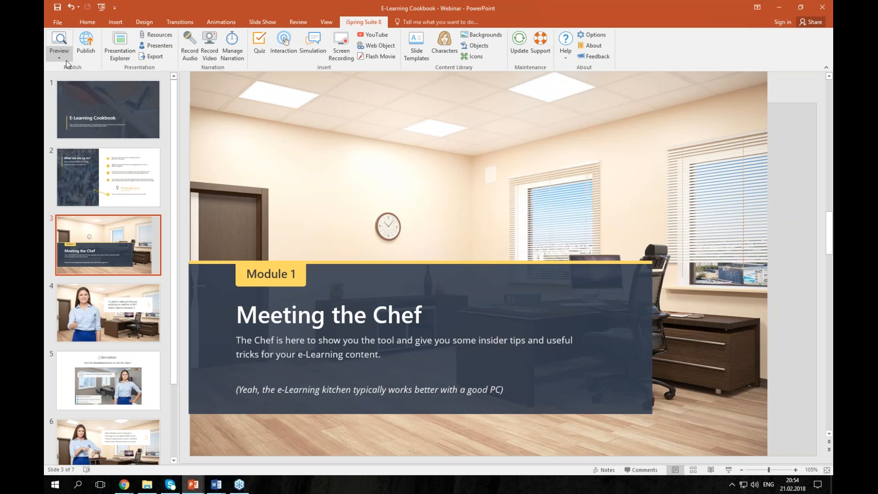
- Preview the selected slides locally to see the password prompt
left_click(66, 61)
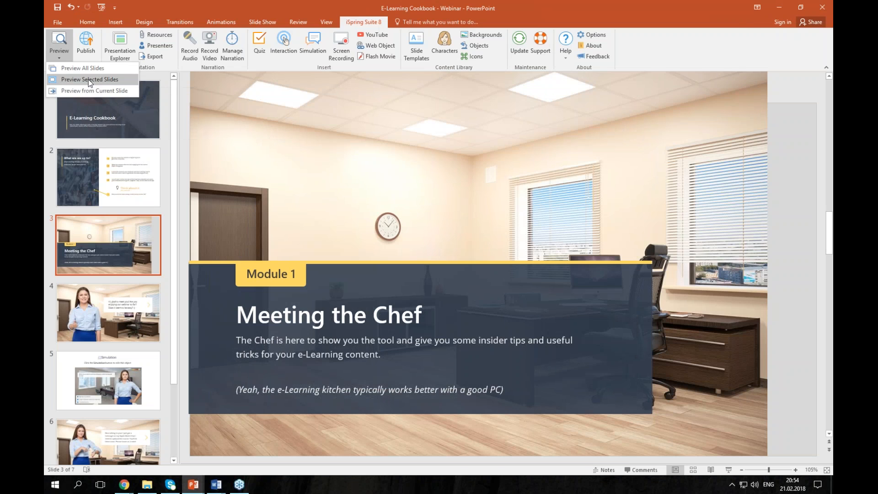
left_click(89, 80)
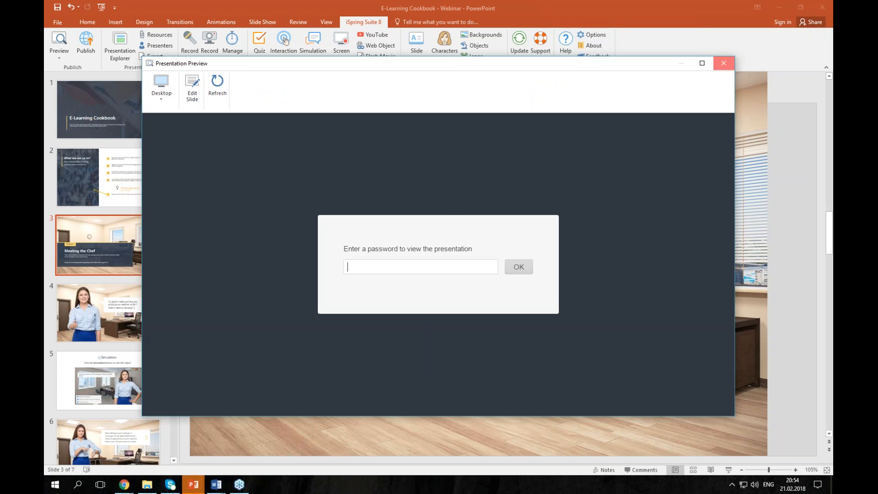
left_click(723, 63)
- Show the Protection settings in the Publish Presentation window
left_click(59, 52)
left_click(86, 46)
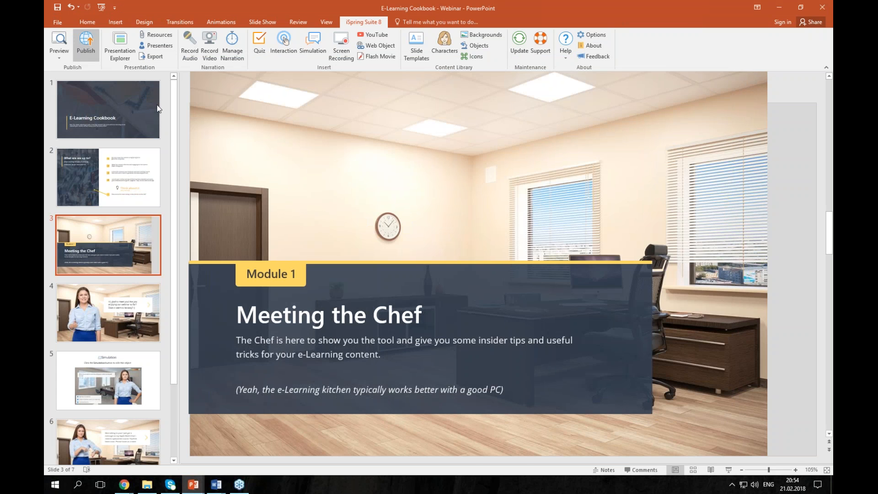
left_click(504, 143)
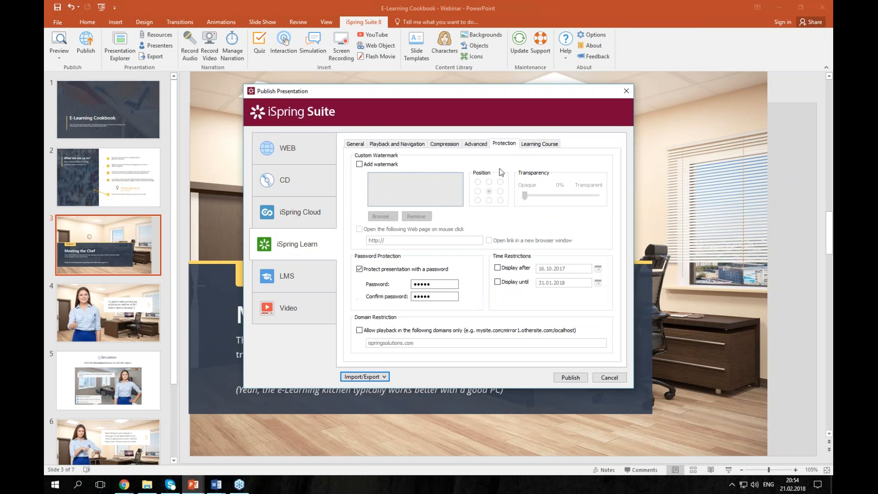
- Remove the password protection and republish, overwriting 'E-Learning Cookbook - Webinar' on iSpring Learn
left_click(421, 269)
left_click(353, 144)
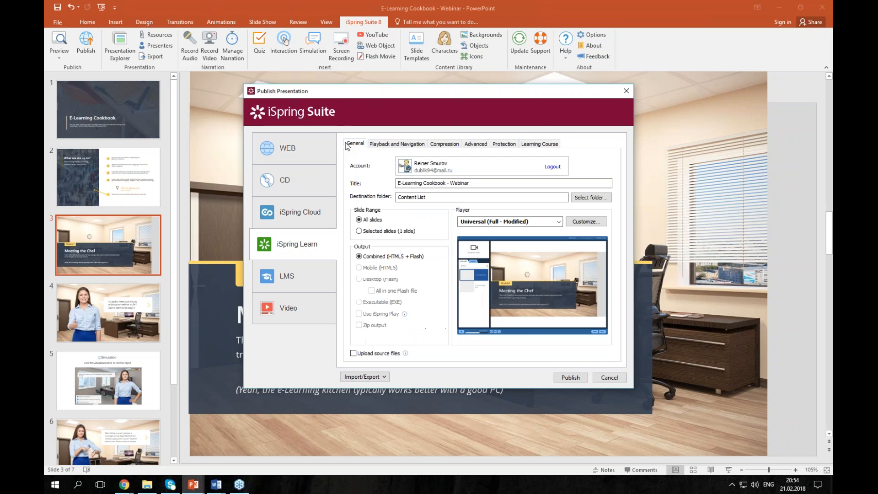
left_click(571, 377)
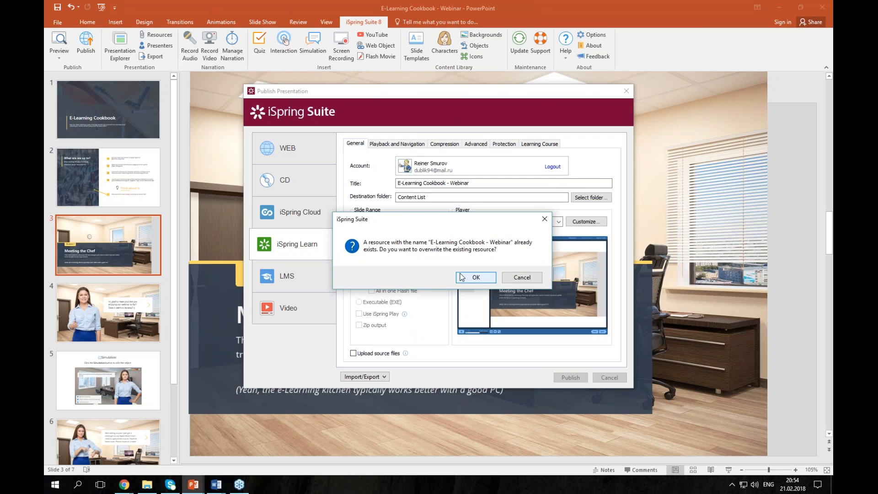
left_click(461, 277)
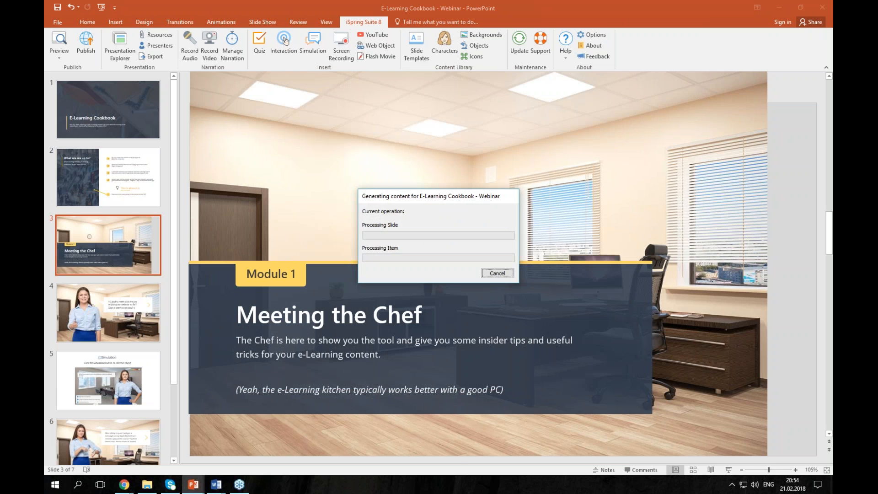